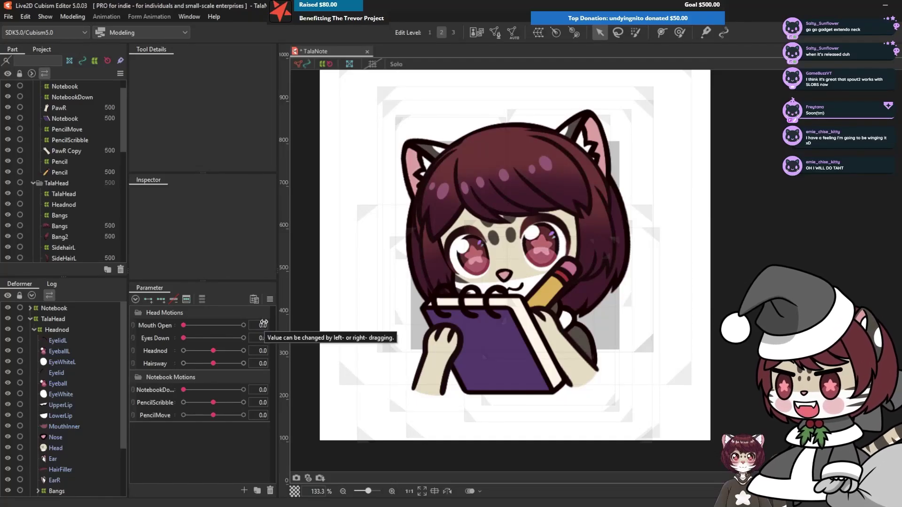
Step: Switch to the Animation workspace and drop the TalaNote model onto the Timeline for a new scene
{"action": "left_click", "coordinate": [182, 32]}
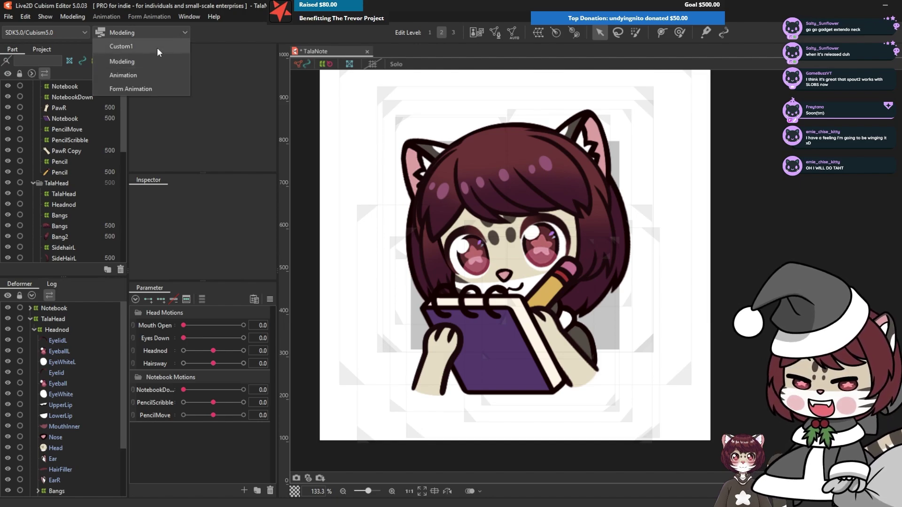
{"action": "left_click", "coordinate": [129, 75]}
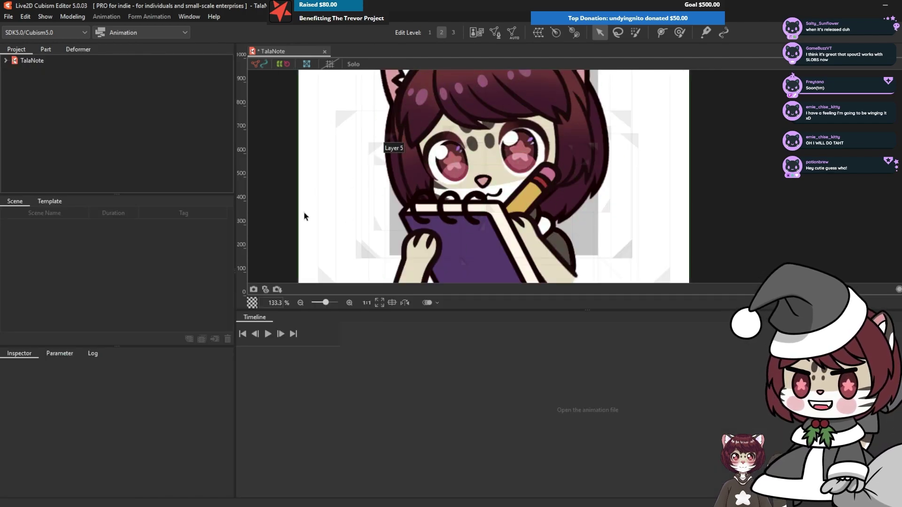
{"action": "left_click", "coordinate": [29, 61]}
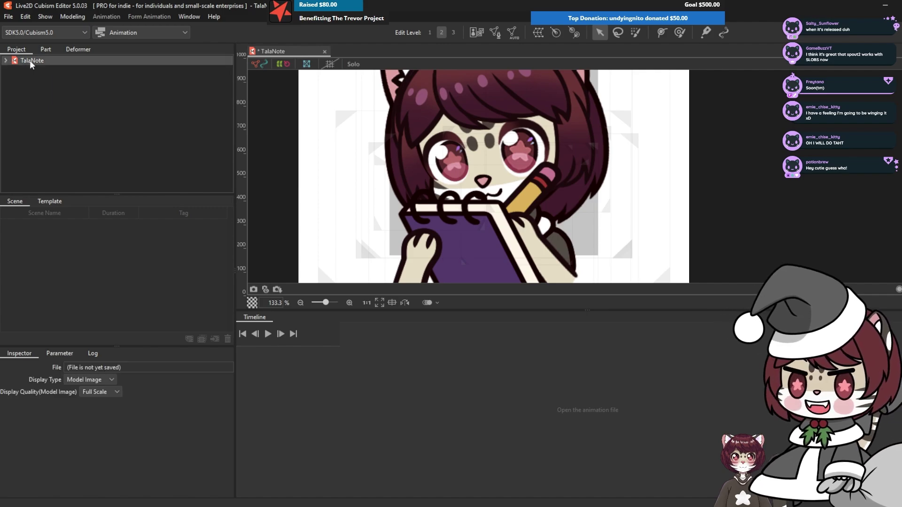
{"action": "left_click_drag", "start_coordinate": [30, 60], "coordinate": [429, 385]}
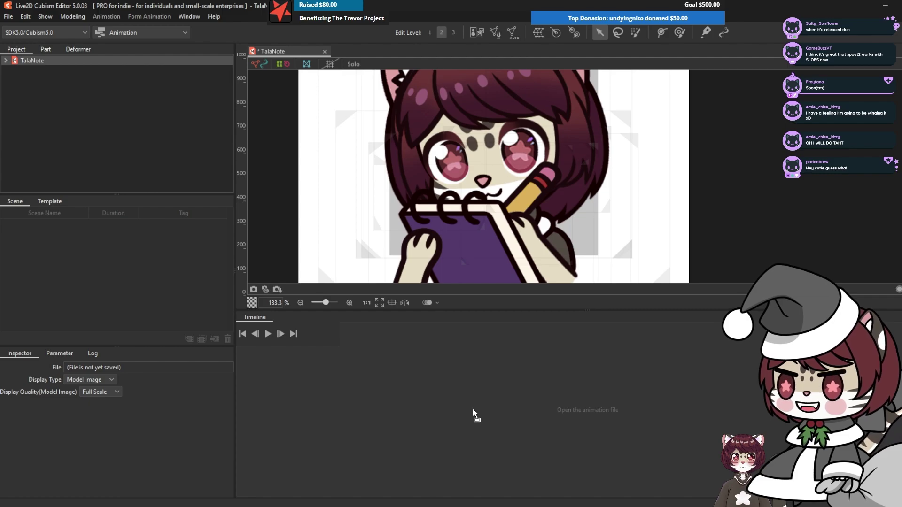
{"action": "left_click_drag", "start_coordinate": [473, 413], "coordinate": [473, 413]}
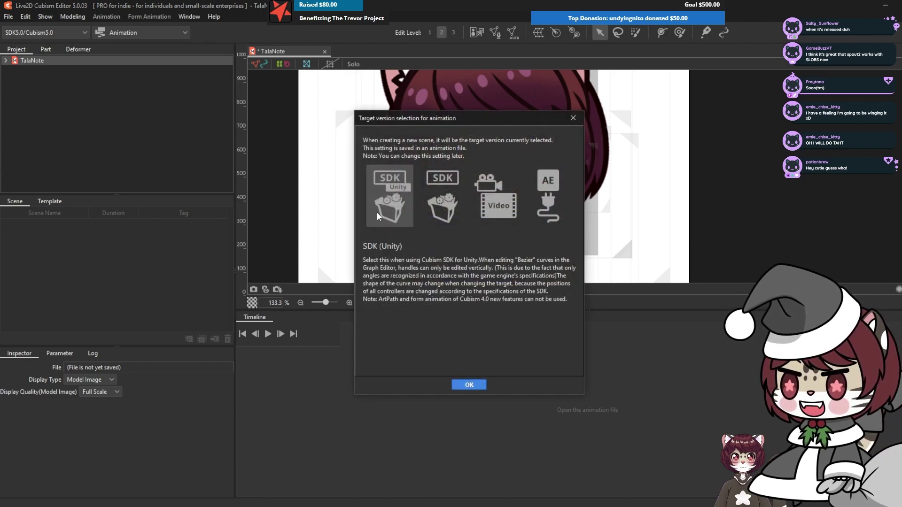
Step: Confirm the SDK (Unity) target to create Scene1, then select Scene1 to show its properties
{"action": "left_click", "coordinate": [468, 383]}
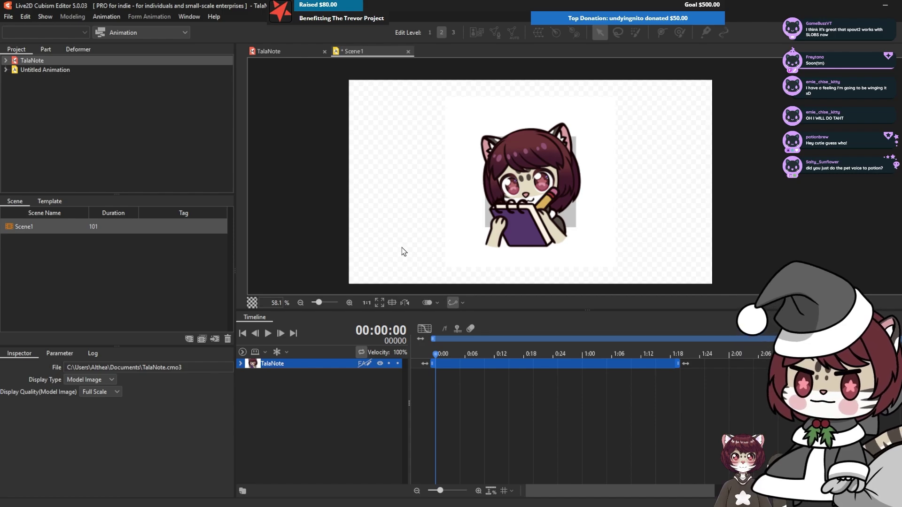
{"action": "left_click", "coordinate": [27, 226]}
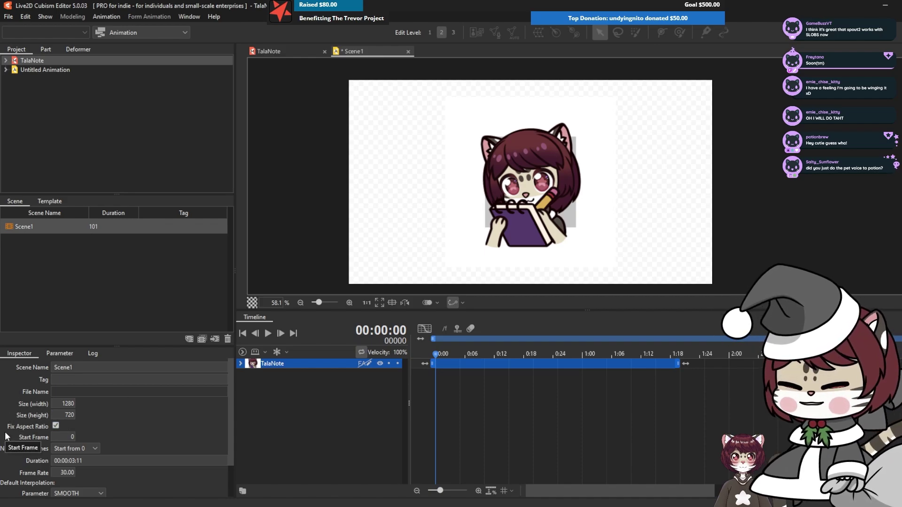
Step: Unlock Fix Aspect Ratio and set Scene1's width and height to 320
{"action": "left_click", "coordinate": [55, 425]}
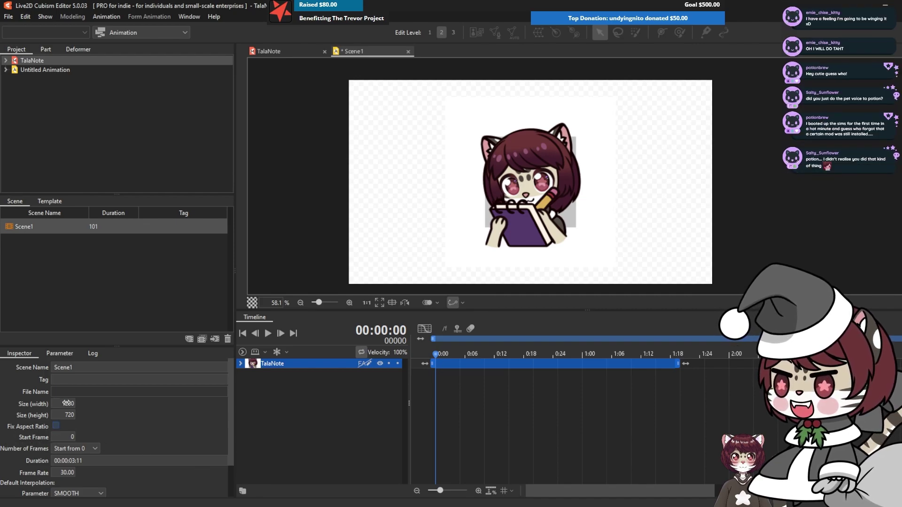
{"action": "double_click", "coordinate": [67, 404]}
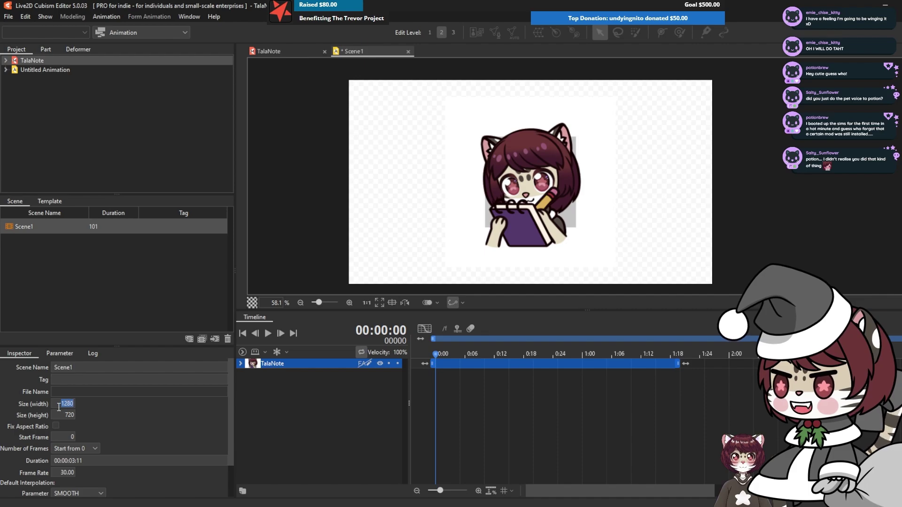
{"action": "scroll", "coordinate": [554, 210], "scroll_direction": "up", "scroll_amount": 5}
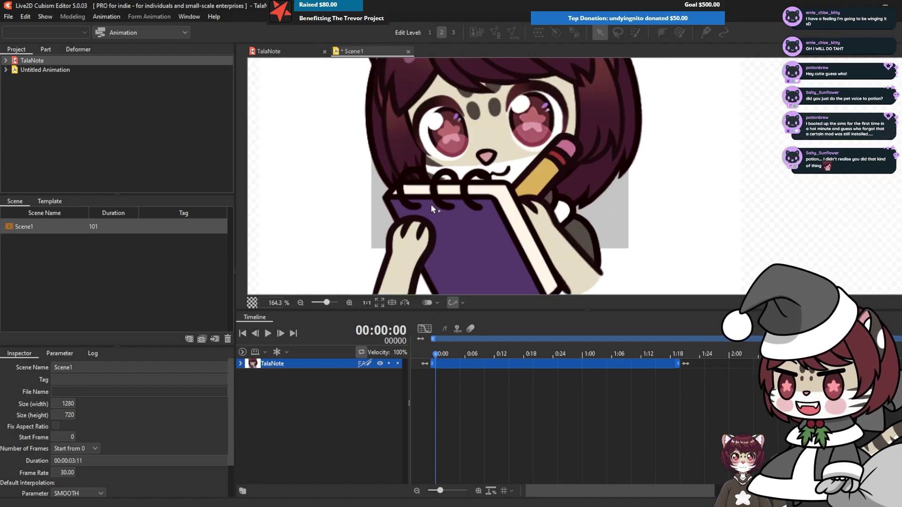
{"action": "scroll", "coordinate": [648, 185], "scroll_direction": "down", "scroll_amount": 8}
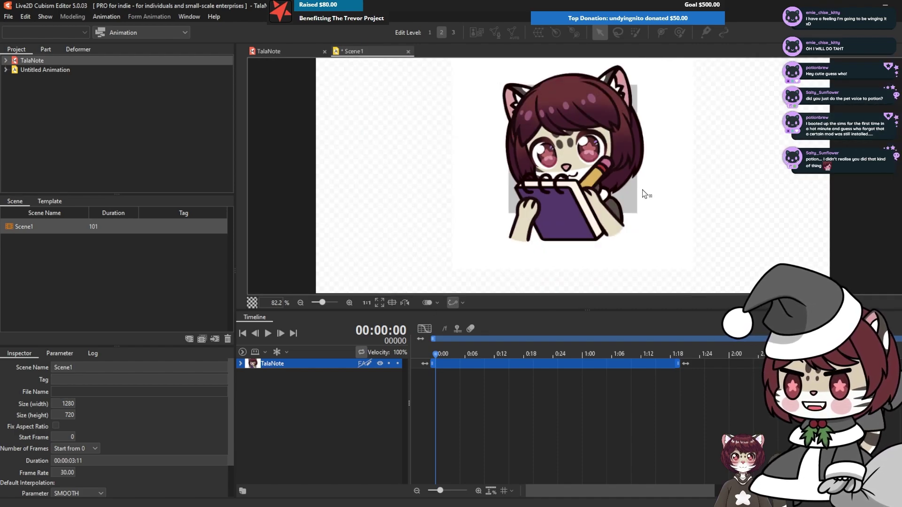
{"action": "scroll", "coordinate": [633, 117], "scroll_direction": "up", "scroll_amount": 5}
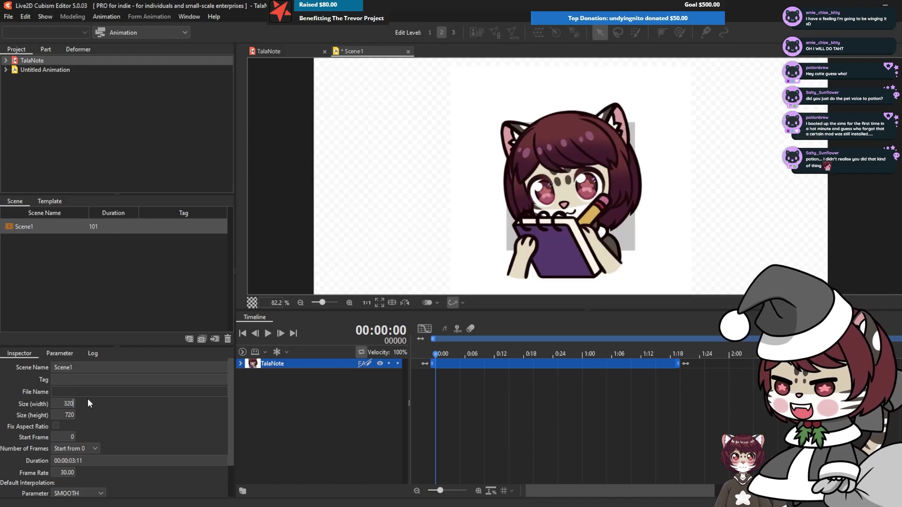
{"action": "left_click", "coordinate": [63, 413]}
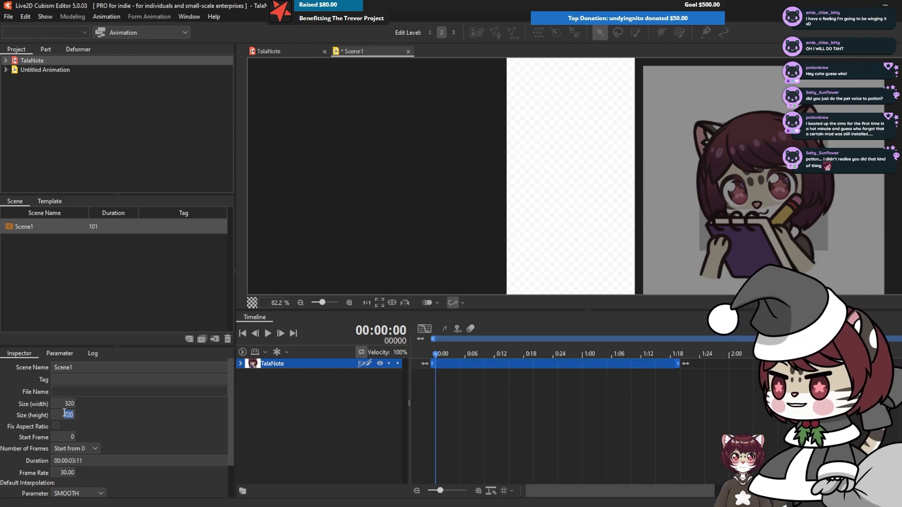
{"action": "type", "text": "320"}
{"action": "key", "text": "Return"}
{"action": "scroll", "coordinate": [367, 152], "scroll_direction": "down", "scroll_amount": 1}
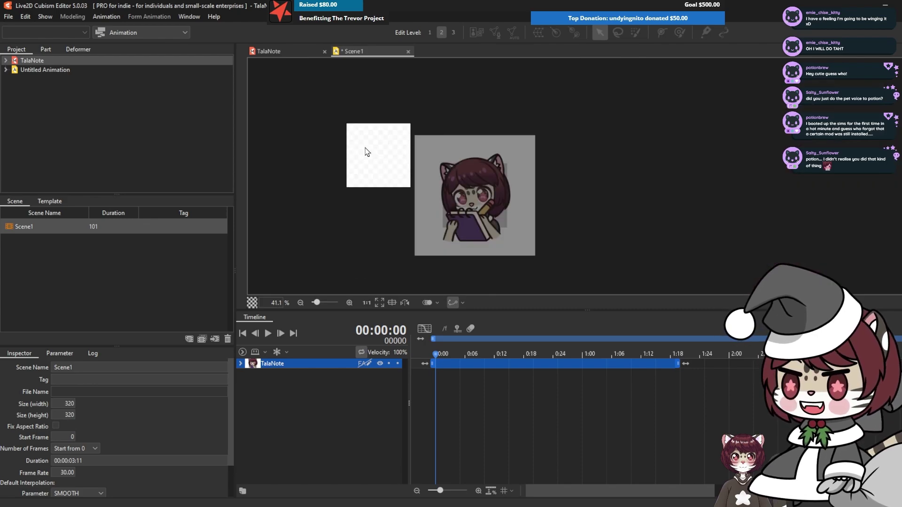
Step: Move the TalaNote character into the 320×320 square canvas
{"action": "left_click", "coordinate": [441, 143]}
{"action": "scroll", "coordinate": [305, 102], "scroll_direction": "up", "scroll_amount": 1}
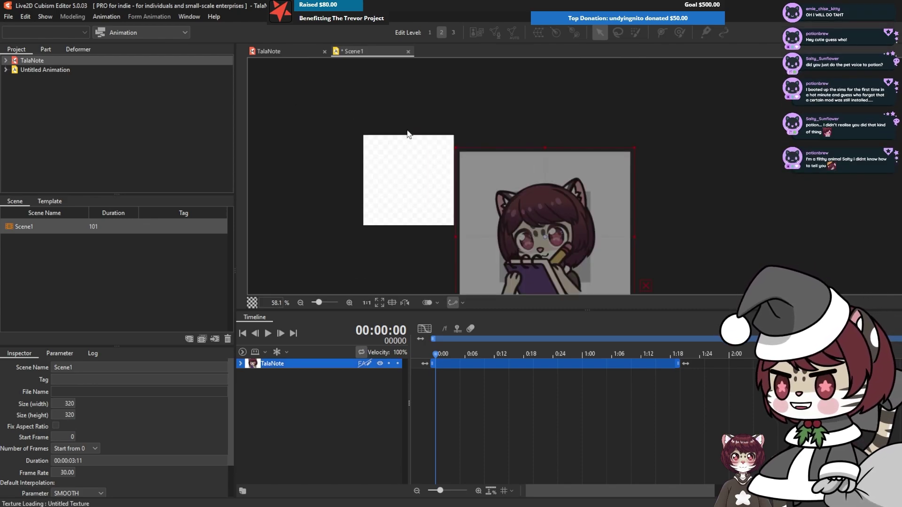
{"action": "left_click_drag", "start_coordinate": [501, 164], "coordinate": [367, 112]}
{"action": "left_click", "coordinate": [564, 177]}
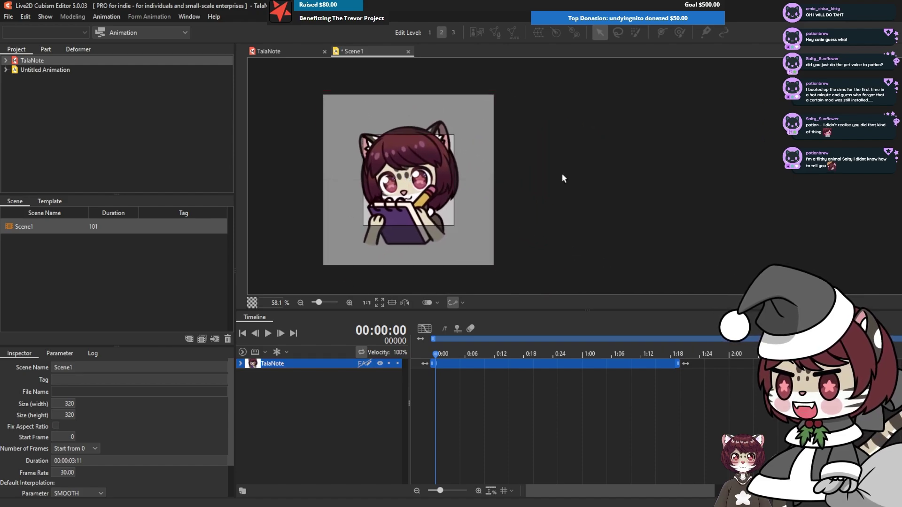
{"action": "scroll", "coordinate": [425, 219], "scroll_direction": "up", "scroll_amount": 2}
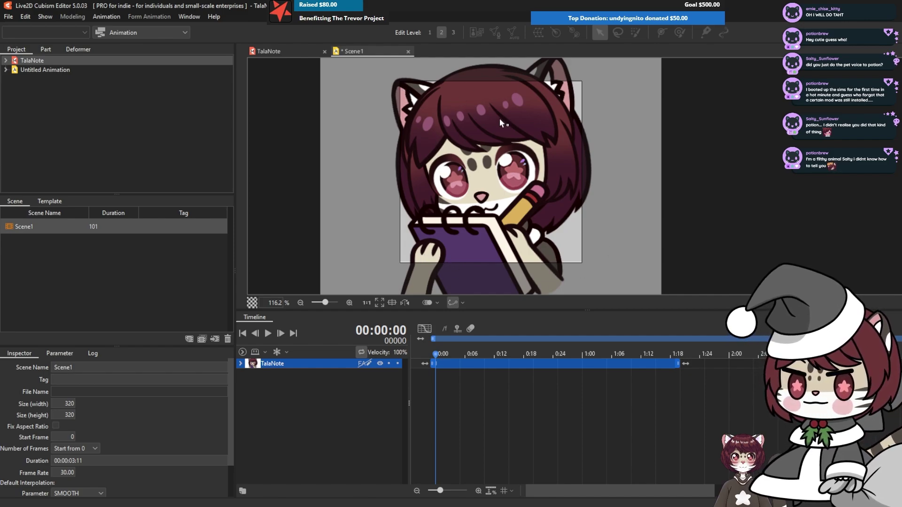
Step: Set Scene1's duration to 58 frames and extend the TalaNote track to the new end
{"action": "scroll", "coordinate": [500, 117], "scroll_direction": "left", "scroll_amount": 1}
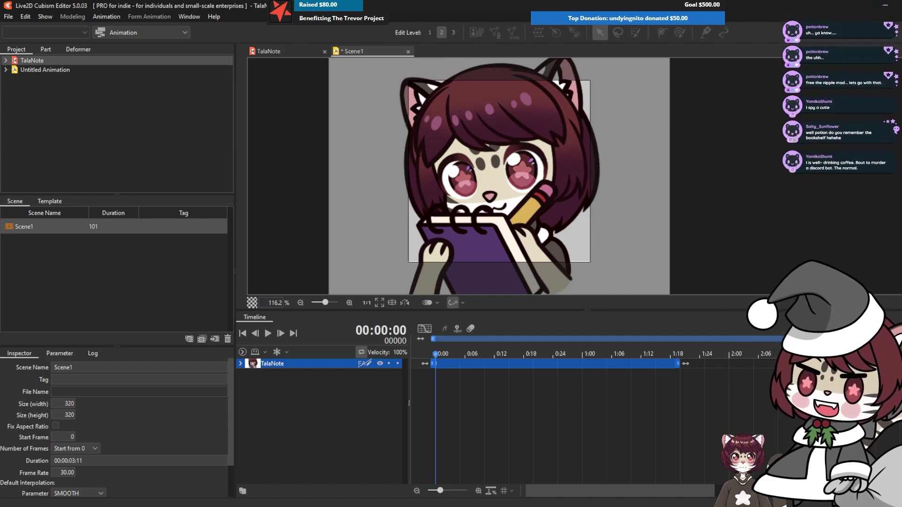
{"action": "left_click_drag", "start_coordinate": [785, 339], "coordinate": [639, 339]}
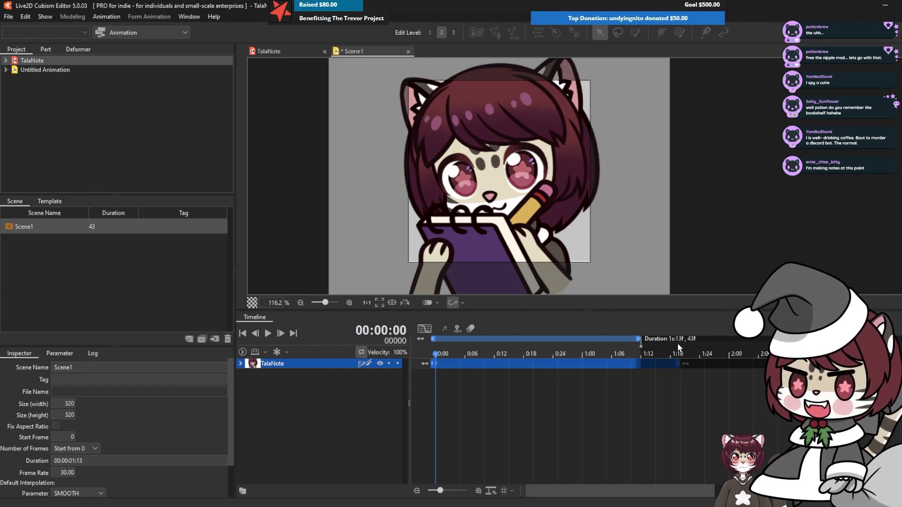
{"action": "left_click_drag", "start_coordinate": [678, 348], "coordinate": [714, 341]}
{"action": "left_click_drag", "start_coordinate": [678, 364], "coordinate": [717, 366]}
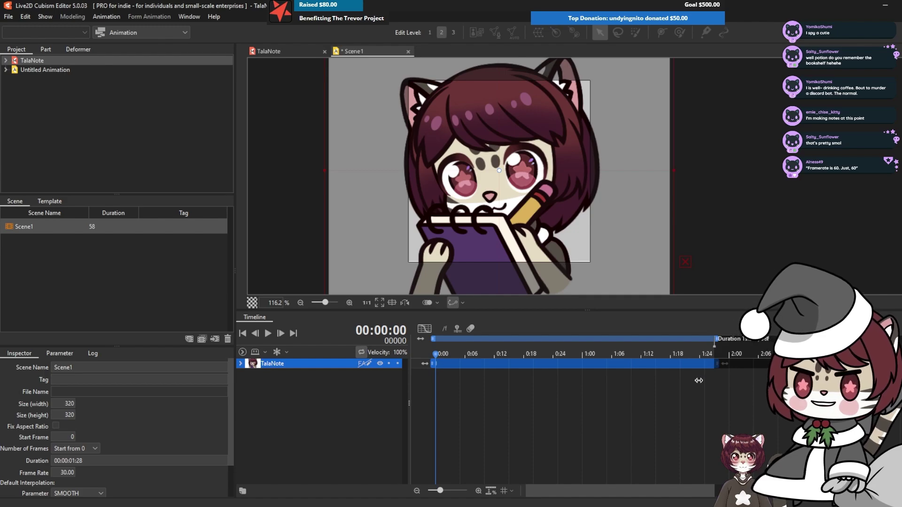
Step: Expand the TalaNote track and its Live2D Parameters, then preview the first 20 frames
{"action": "left_click", "coordinate": [240, 364]}
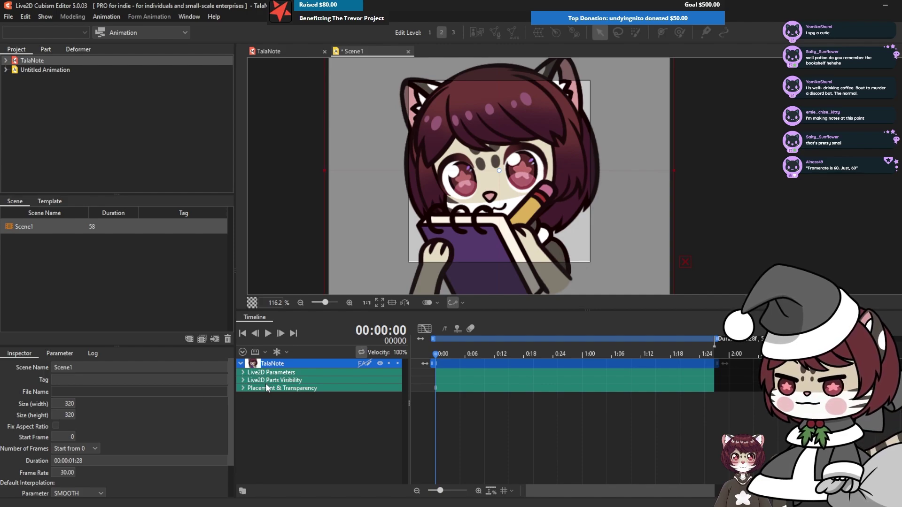
{"action": "left_click", "coordinate": [243, 372]}
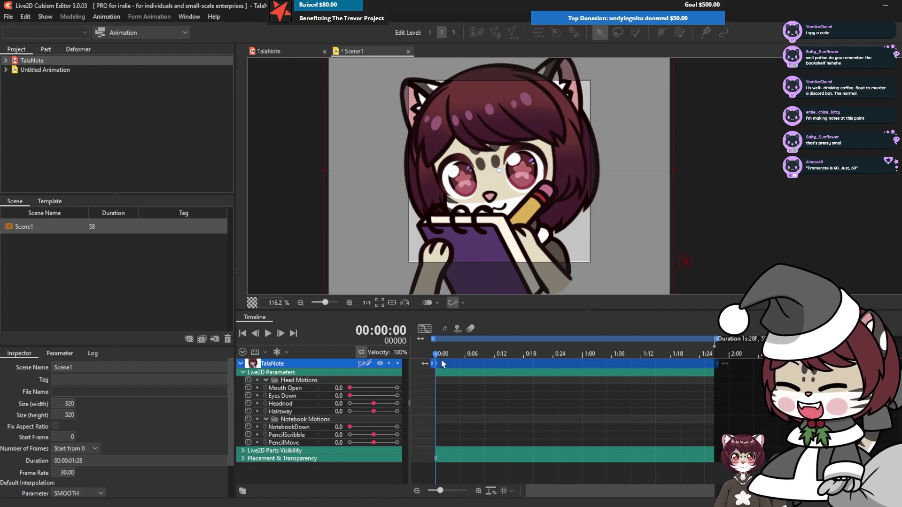
{"action": "left_click_drag", "start_coordinate": [437, 360], "coordinate": [430, 379]}
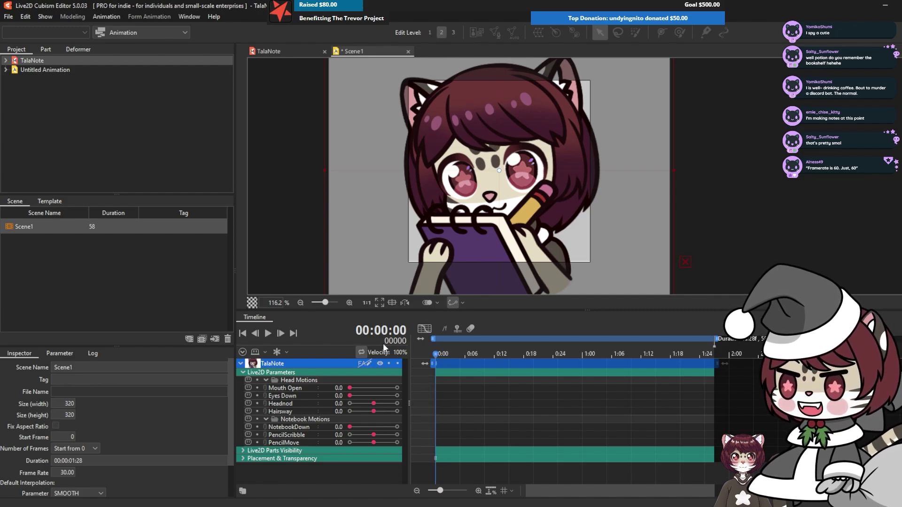
{"action": "mouse_move", "coordinate": [434, 360]}
{"action": "left_mouse_down"}
{"action": "mouse_move", "coordinate": [645, 370]}
{"action": "mouse_move", "coordinate": [422, 365]}
{"action": "left_mouse_up"}
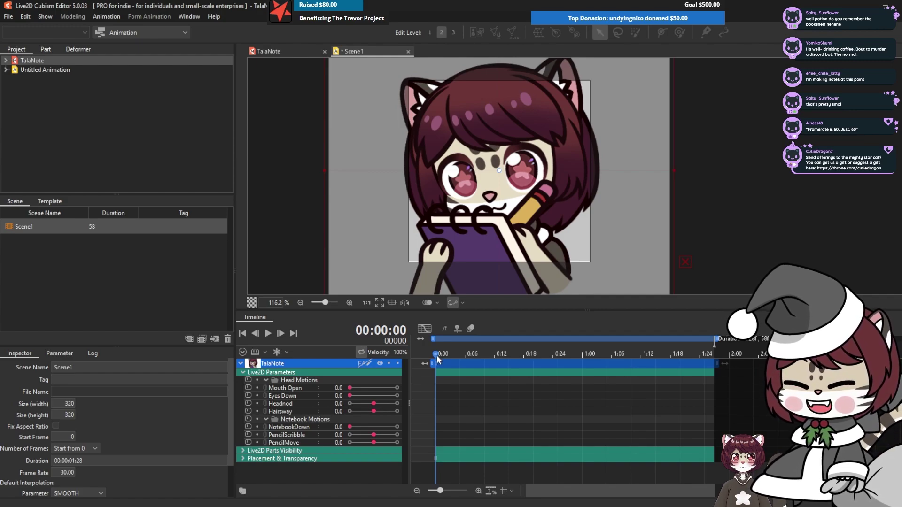
{"action": "mouse_move", "coordinate": [437, 358]}
{"action": "left_mouse_down"}
{"action": "mouse_move", "coordinate": [466, 359]}
{"action": "mouse_move", "coordinate": [430, 360]}
{"action": "left_mouse_up"}
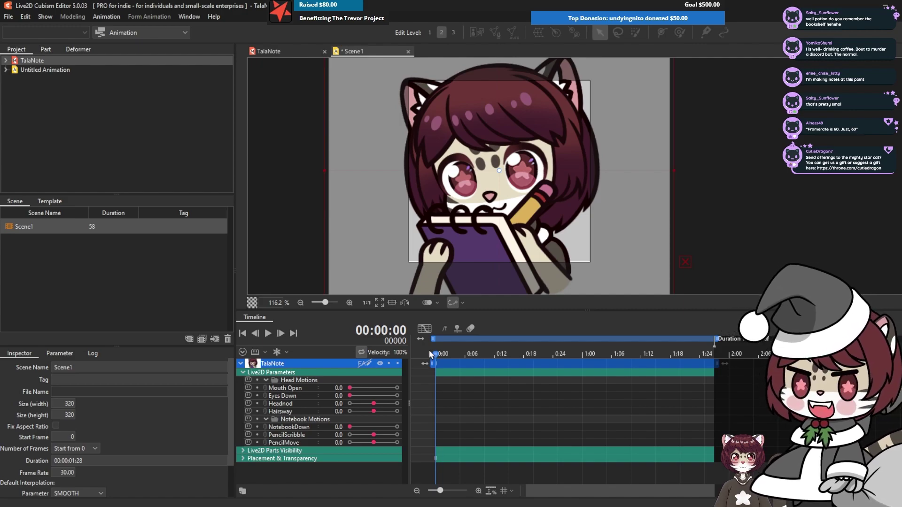
Step: Add frame 0 keyframes for Mouth Open, Eyes Down, Headnod, Hairsway, NotebookDown, PencilScribble and PencilMove
{"action": "left_click", "coordinate": [435, 388]}
{"action": "left_click", "coordinate": [436, 395]}
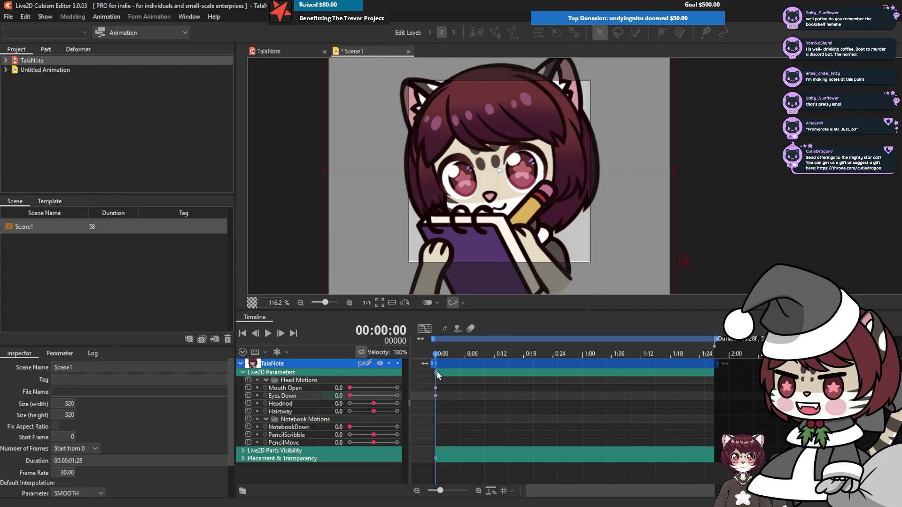
{"action": "left_click", "coordinate": [436, 404]}
{"action": "left_click", "coordinate": [336, 412]}
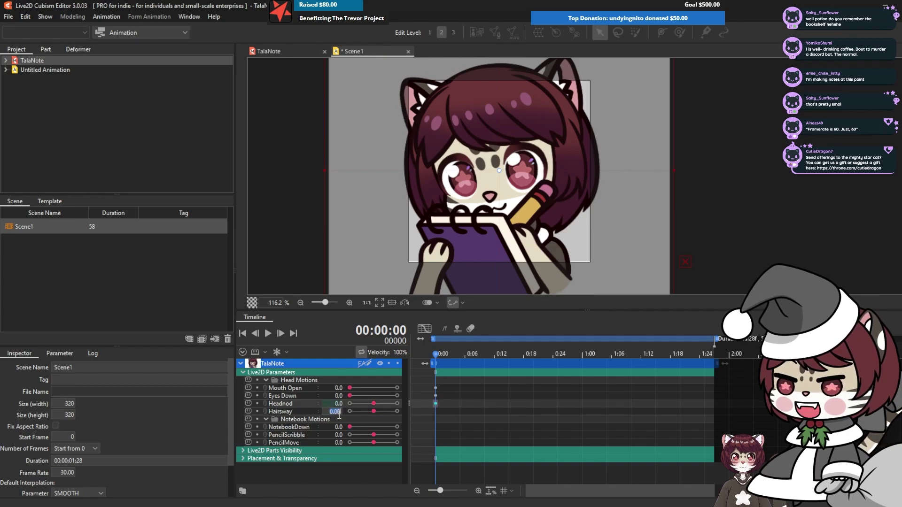
{"action": "left_click", "coordinate": [436, 411]}
{"action": "left_click", "coordinate": [435, 427]}
{"action": "left_click", "coordinate": [435, 434]}
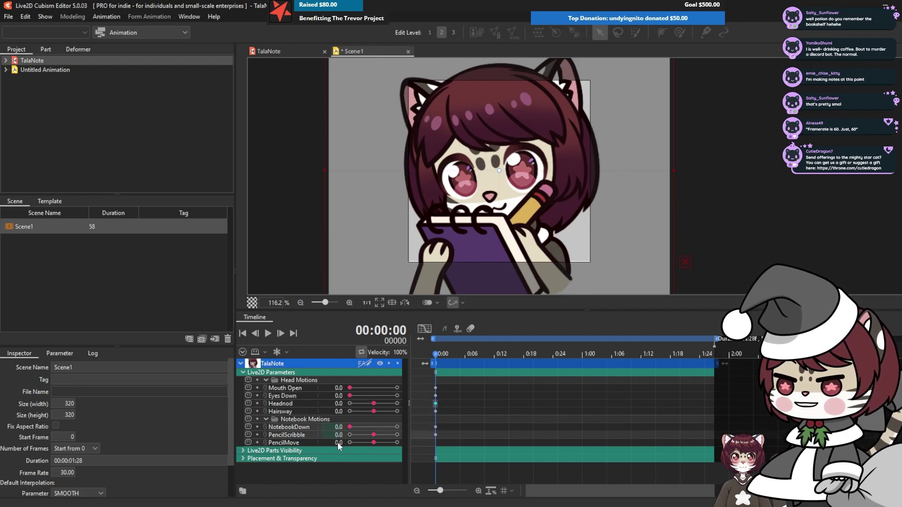
{"action": "left_click", "coordinate": [444, 443]}
Step: Scrub frames 1–4 to preview, then close the reference animation player
{"action": "left_click", "coordinate": [455, 395]}
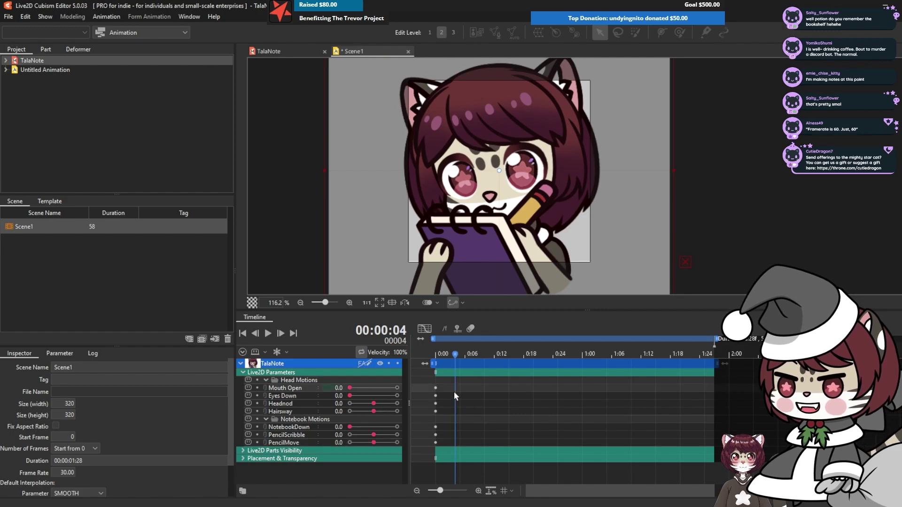
{"action": "mouse_move", "coordinate": [454, 357]}
{"action": "left_mouse_down"}
{"action": "mouse_move", "coordinate": [434, 363]}
{"action": "mouse_move", "coordinate": [460, 362]}
{"action": "left_mouse_up"}
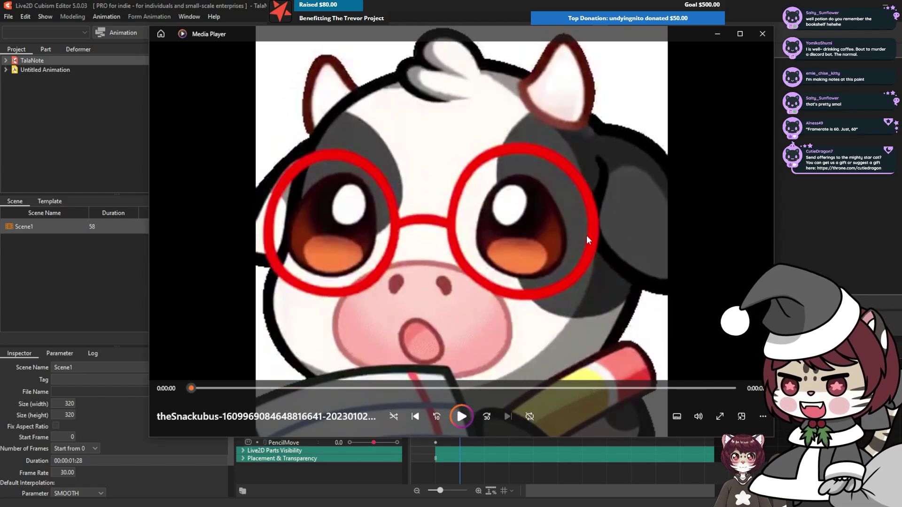
{"action": "left_click", "coordinate": [761, 35]}
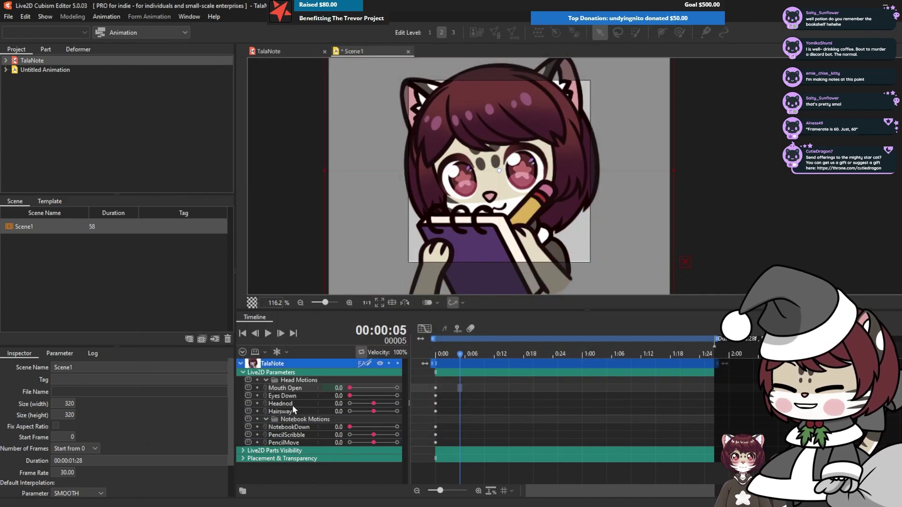
Step: Key Headnod at frame 5, then set Headnod to -20 at frame 15
{"action": "left_click", "coordinate": [306, 404]}
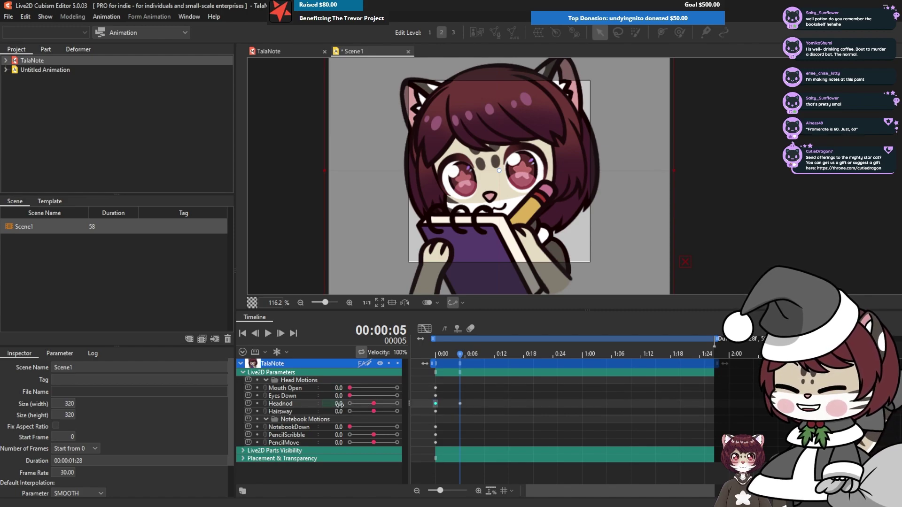
{"action": "double_click", "coordinate": [465, 404]}
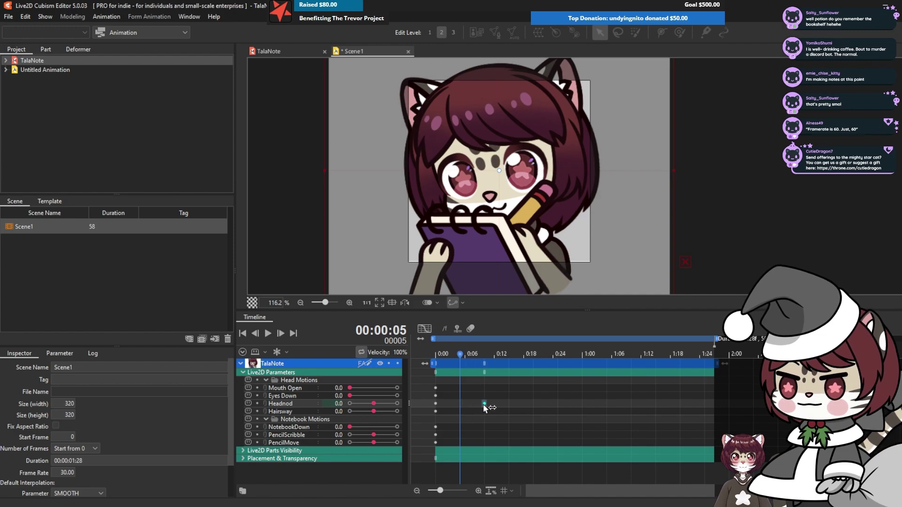
{"action": "left_click", "coordinate": [506, 375]}
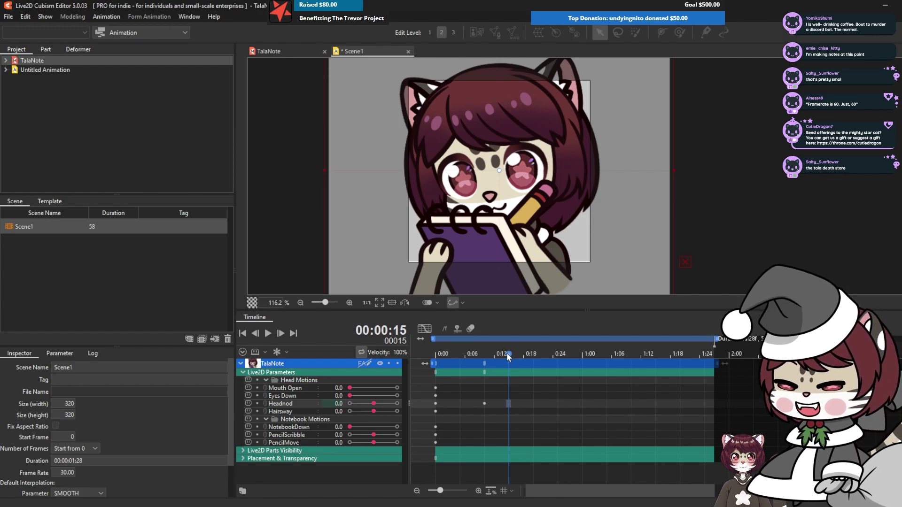
{"action": "left_click", "coordinate": [524, 357]}
{"action": "left_click_drag", "start_coordinate": [525, 357], "coordinate": [513, 360]}
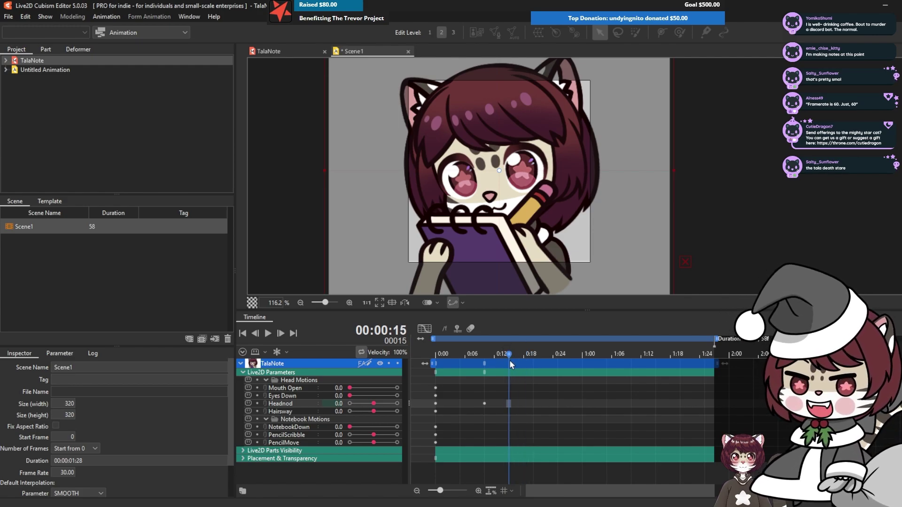
{"action": "left_click_drag", "start_coordinate": [510, 360], "coordinate": [508, 402]}
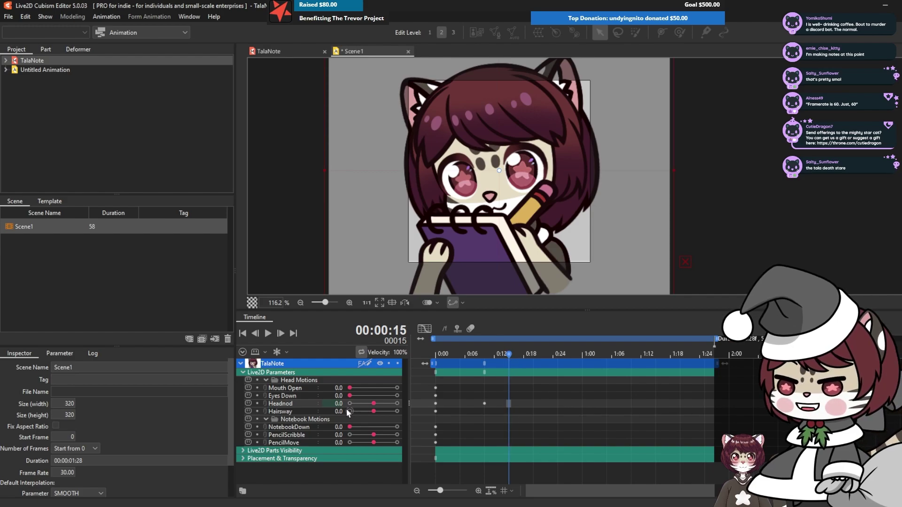
{"action": "left_click_drag", "start_coordinate": [374, 405], "coordinate": [357, 408]}
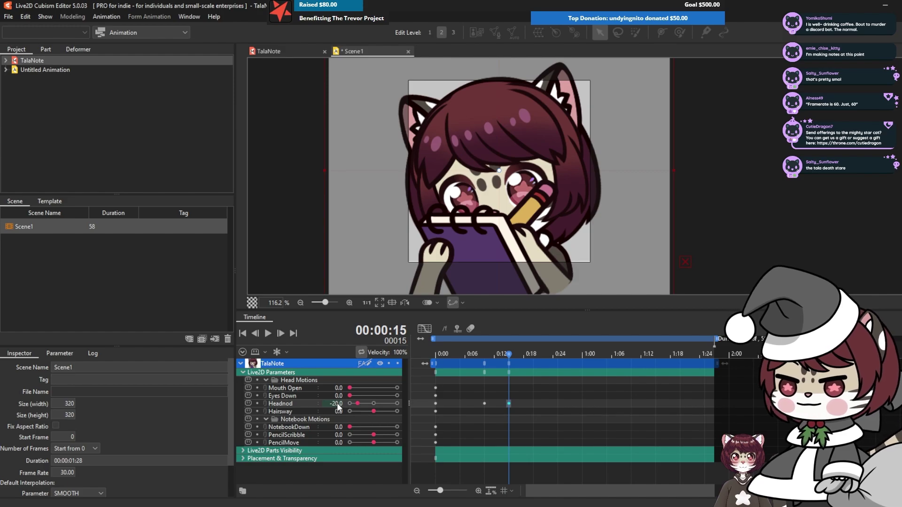
Step: At frame 15, set Headnod to -25 and Mouth Open to 0.0, then play the preview
{"action": "left_click_drag", "start_coordinate": [337, 403], "coordinate": [333, 404]}
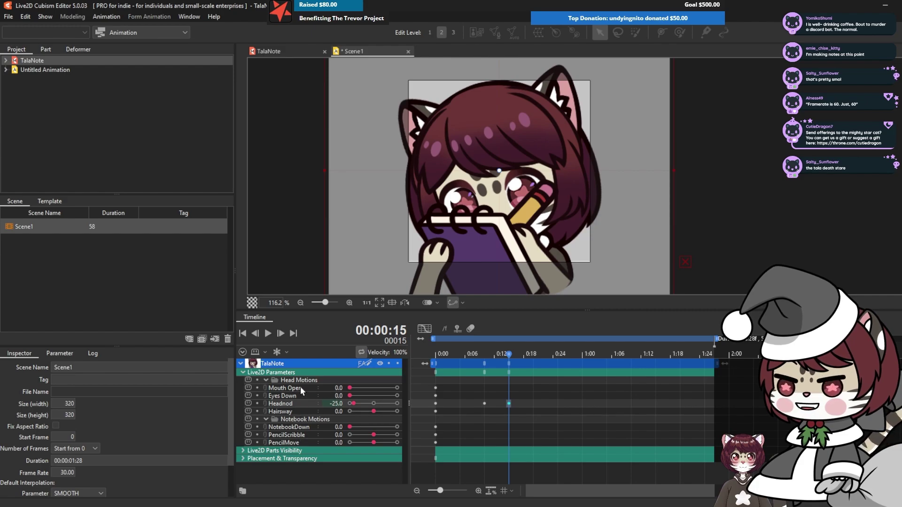
{"action": "left_click", "coordinate": [344, 390]}
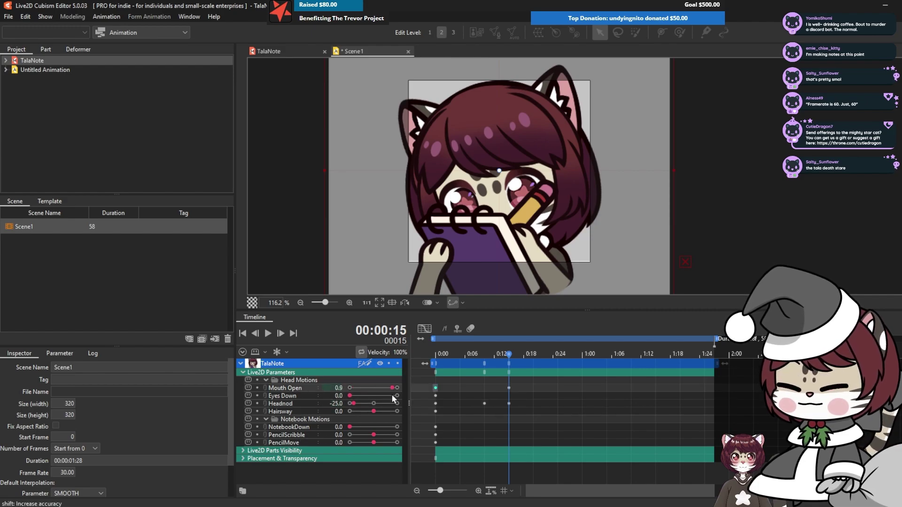
{"action": "left_click_drag", "start_coordinate": [340, 393], "coordinate": [333, 394]}
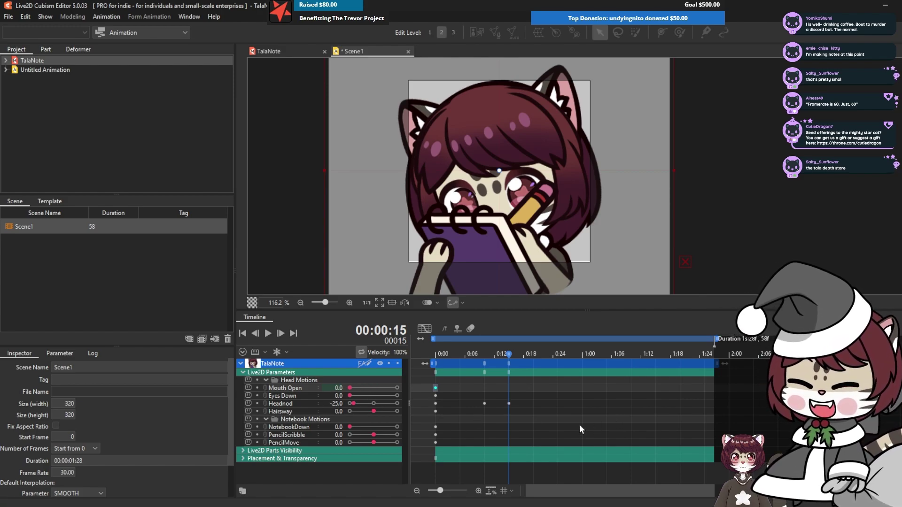
{"action": "left_click", "coordinate": [268, 333]}
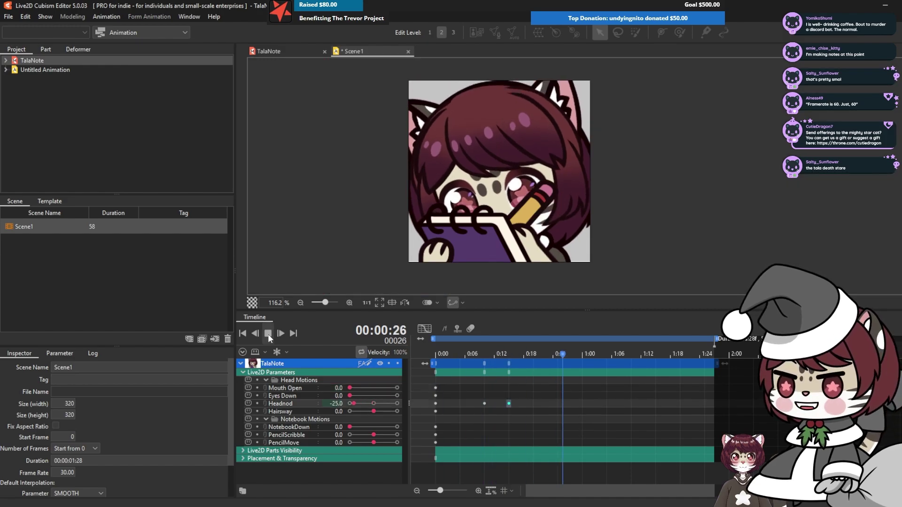
Step: Replay the nod, then key Headnod at -30 on frame 20 and -25 on frame 25
{"action": "left_click", "coordinate": [268, 333]}
{"action": "left_click_drag", "start_coordinate": [469, 362], "coordinate": [315, 337]}
{"action": "left_click", "coordinate": [268, 333]}
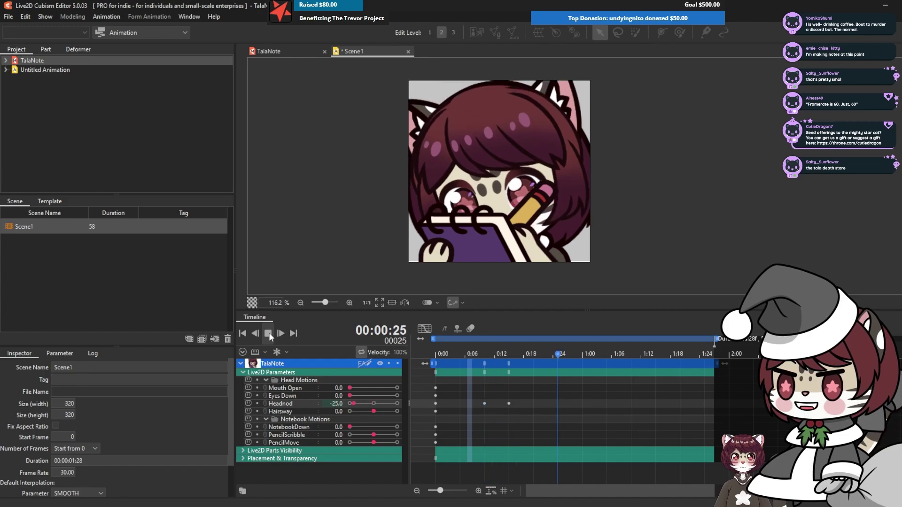
{"action": "left_click", "coordinate": [551, 374]}
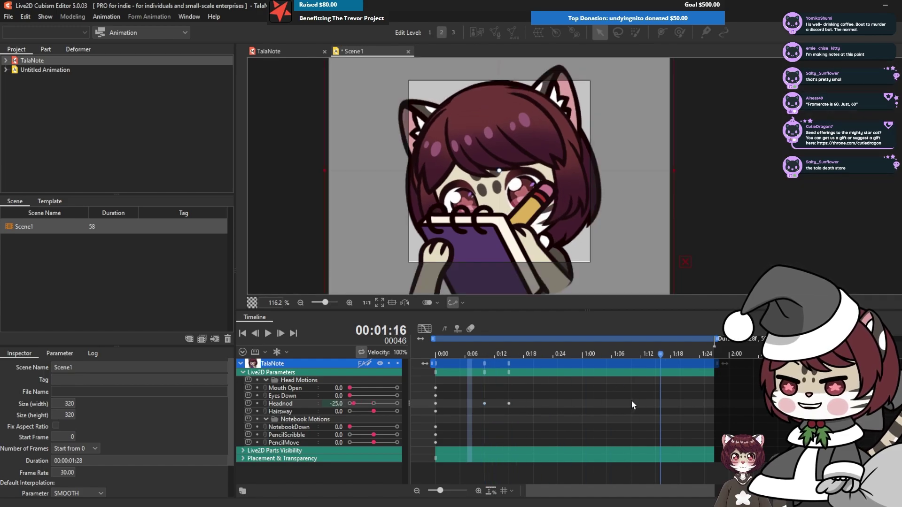
{"action": "left_click", "coordinate": [533, 403]}
{"action": "left_click_drag", "start_coordinate": [354, 404], "coordinate": [348, 404]}
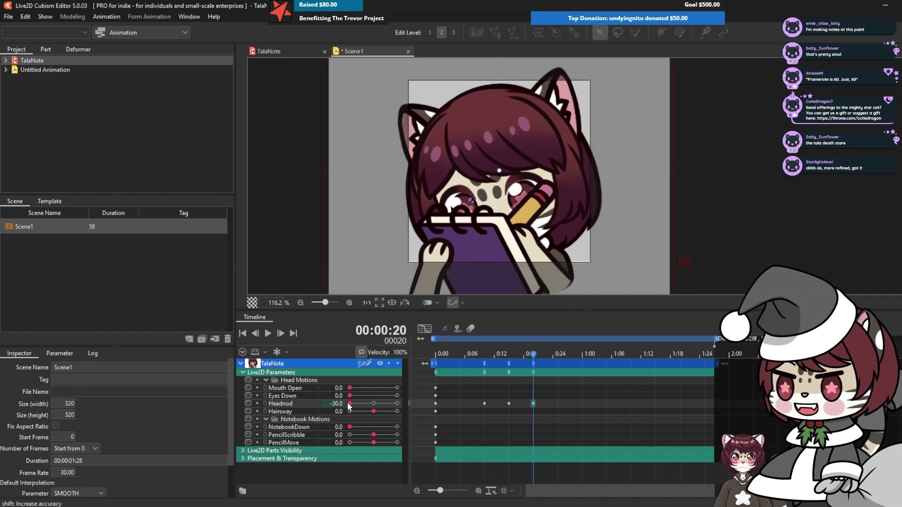
{"action": "left_click", "coordinate": [551, 403]}
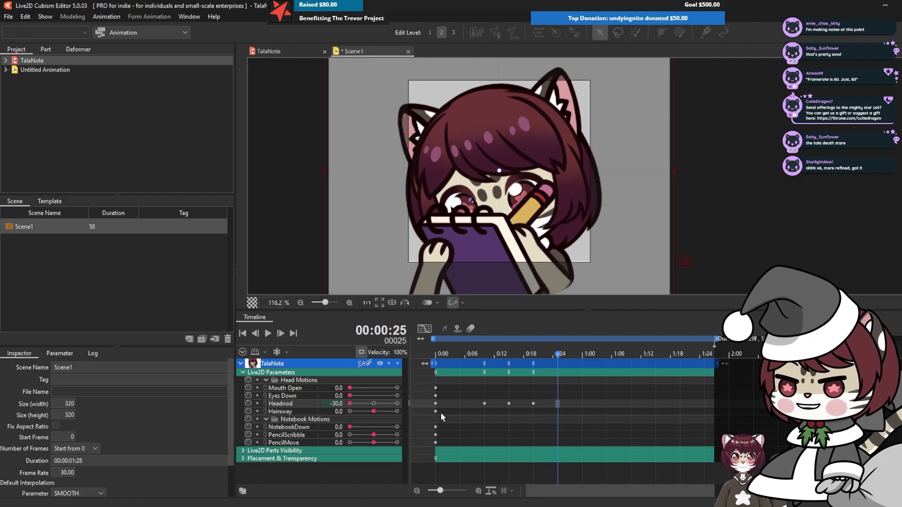
{"action": "left_click", "coordinate": [510, 407]}
{"action": "left_click", "coordinate": [533, 403]}
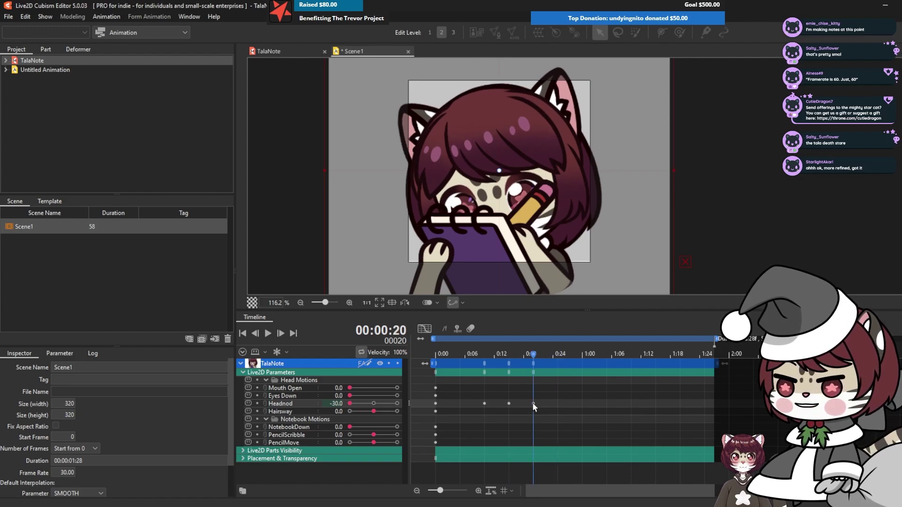
{"action": "left_click", "coordinate": [557, 403]}
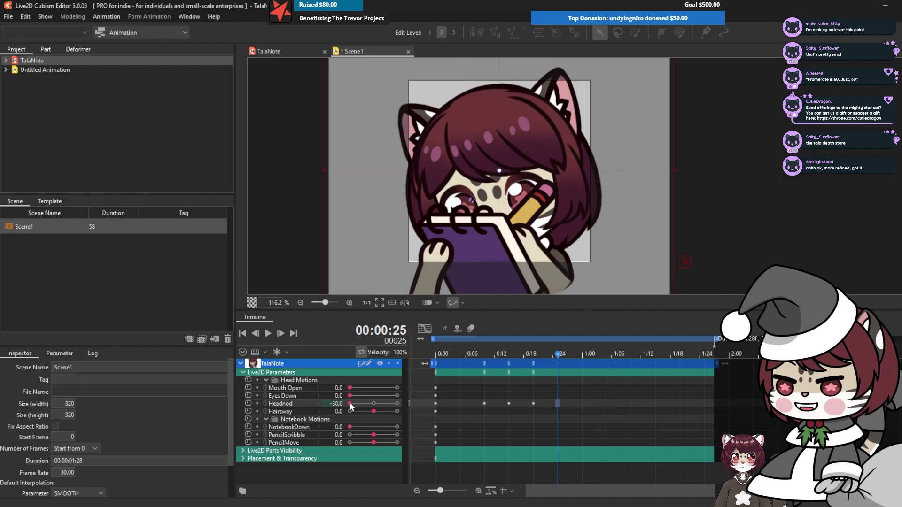
{"action": "left_click_drag", "start_coordinate": [350, 403], "coordinate": [354, 404]}
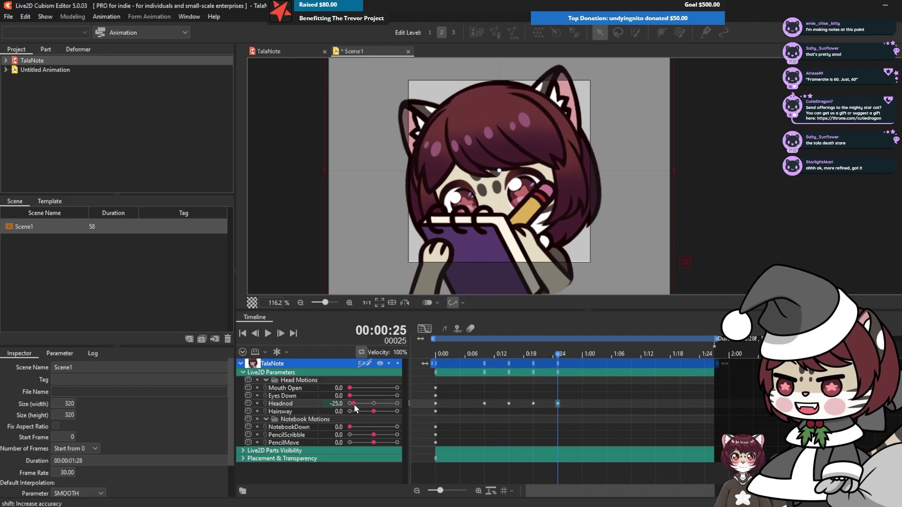
Step: Key Headnod at -30 on frame 30, -25 on frame 35, and 0 on frame 40
{"action": "left_click", "coordinate": [269, 334]}
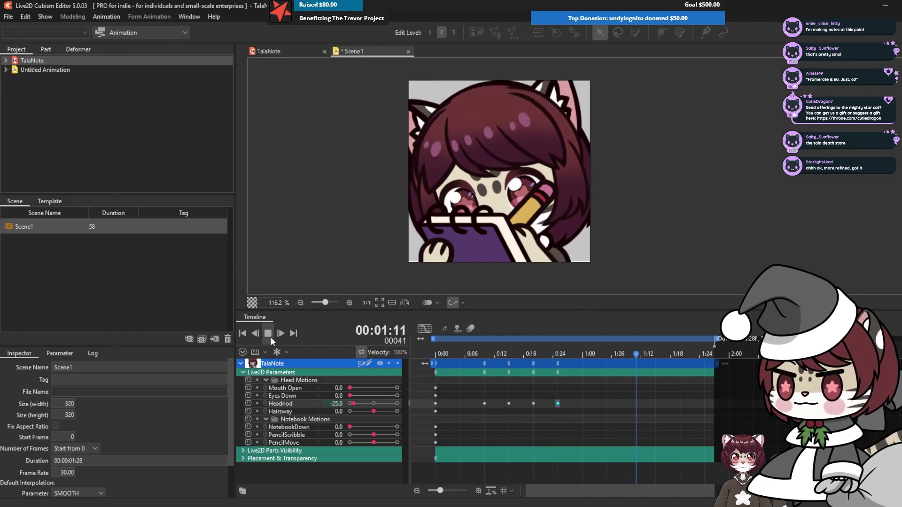
{"action": "left_click", "coordinate": [269, 334]}
{"action": "left_click", "coordinate": [577, 404]}
{"action": "left_click", "coordinate": [581, 404]}
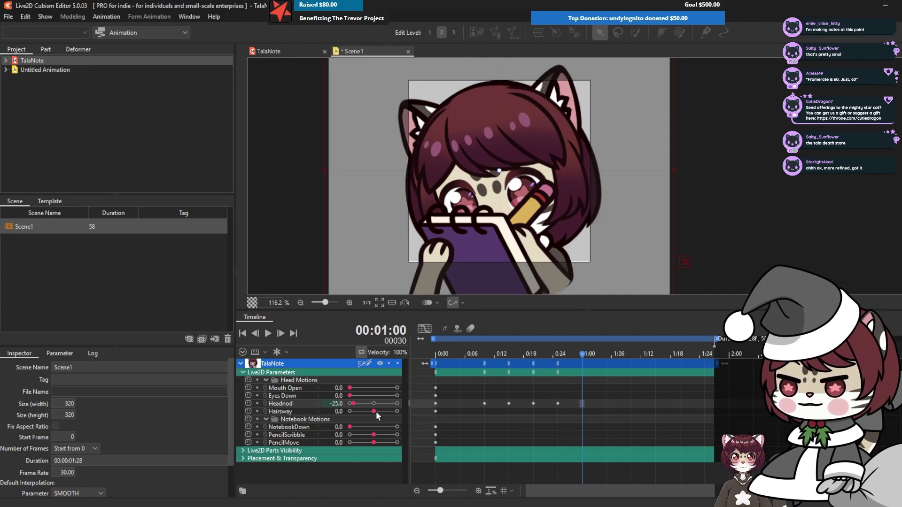
{"action": "left_click_drag", "start_coordinate": [352, 404], "coordinate": [349, 404]}
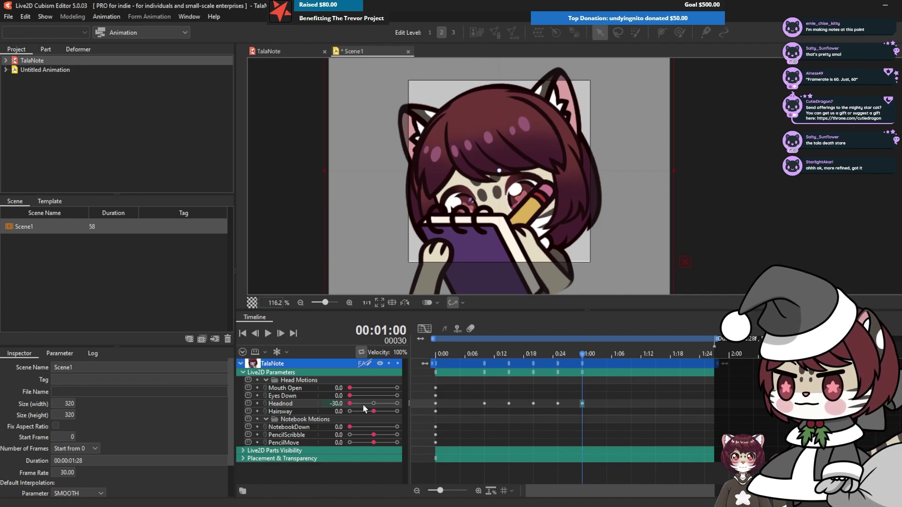
{"action": "left_click_drag", "start_coordinate": [588, 355], "coordinate": [600, 379]}
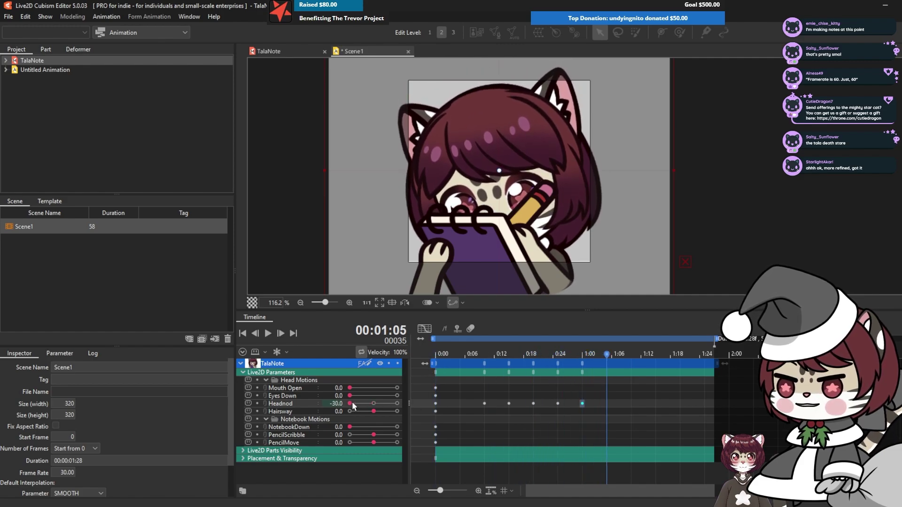
{"action": "left_click_drag", "start_coordinate": [351, 401], "coordinate": [353, 404]}
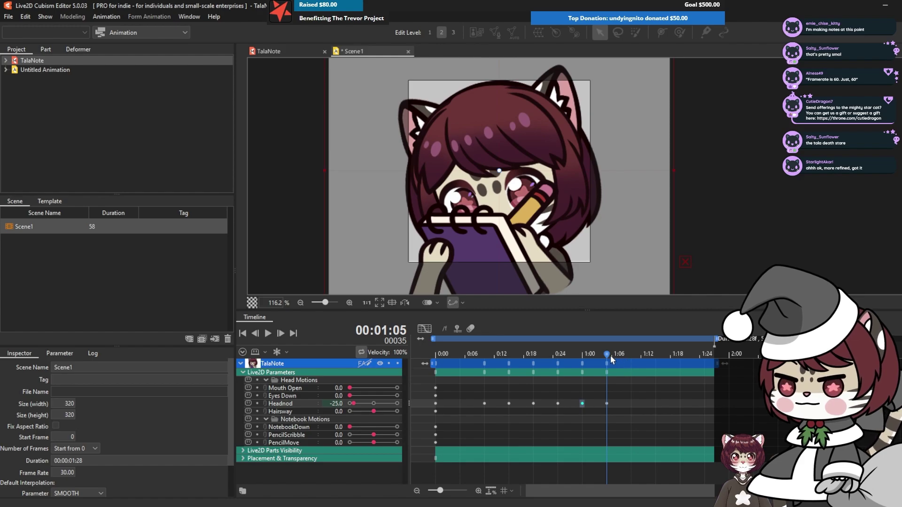
{"action": "left_click_drag", "start_coordinate": [611, 355], "coordinate": [631, 377]}
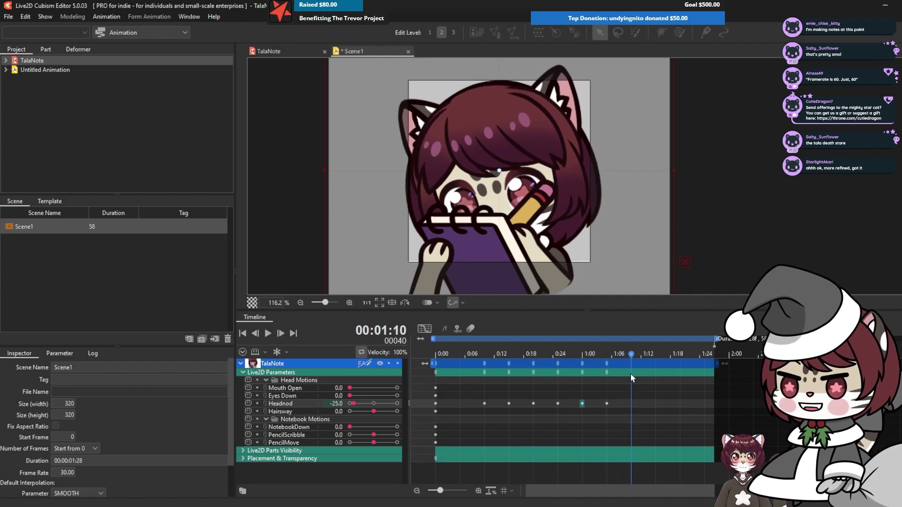
{"action": "left_click", "coordinate": [630, 402]}
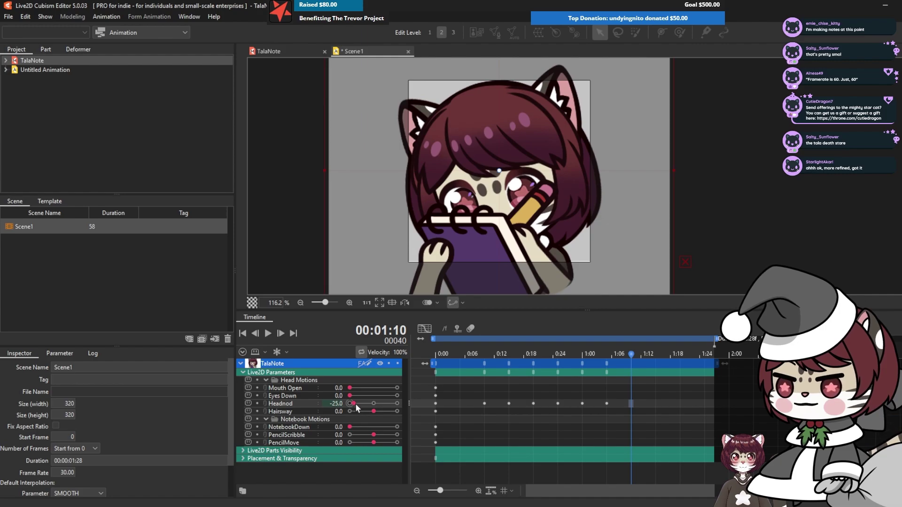
{"action": "left_click_drag", "start_coordinate": [356, 404], "coordinate": [374, 404]}
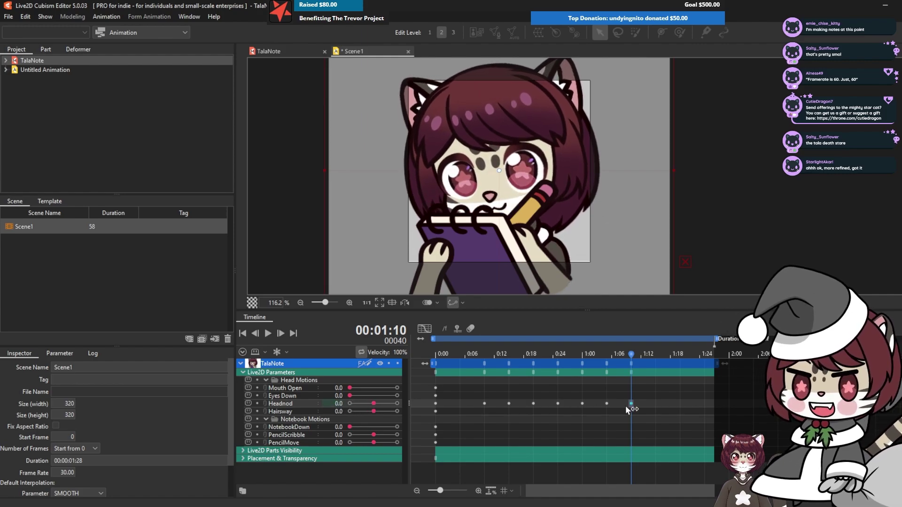
Step: Tilt Headnod up to about 15 at frame 45, easing back near neutral at frame 48
{"action": "left_click", "coordinate": [655, 404]}
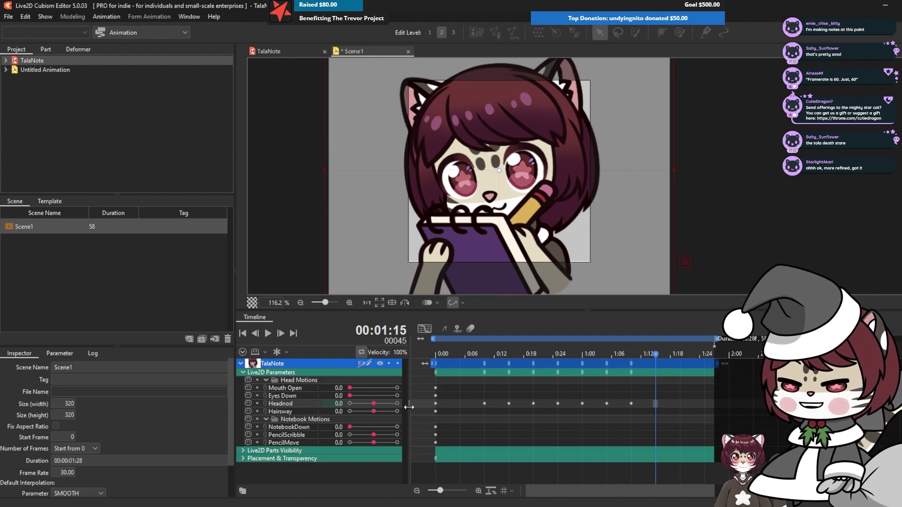
{"action": "left_click_drag", "start_coordinate": [374, 404], "coordinate": [386, 404]}
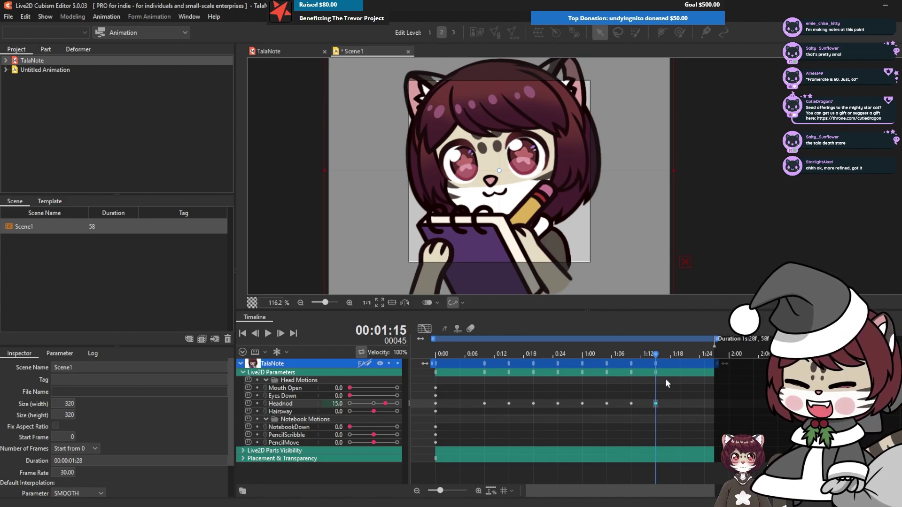
{"action": "mouse_move", "coordinate": [385, 403]}
{"action": "left_mouse_down"}
{"action": "mouse_move", "coordinate": [401, 404]}
{"action": "mouse_move", "coordinate": [385, 404]}
{"action": "left_mouse_up"}
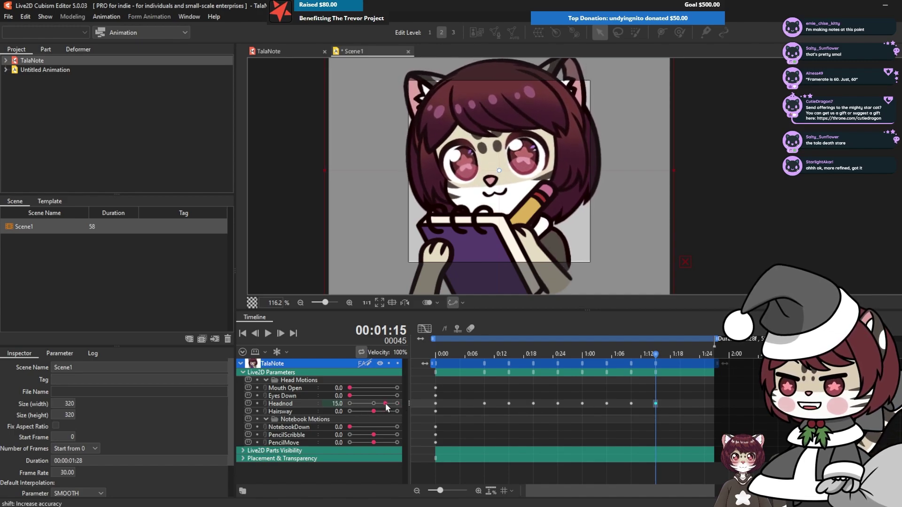
{"action": "left_click", "coordinate": [632, 356]}
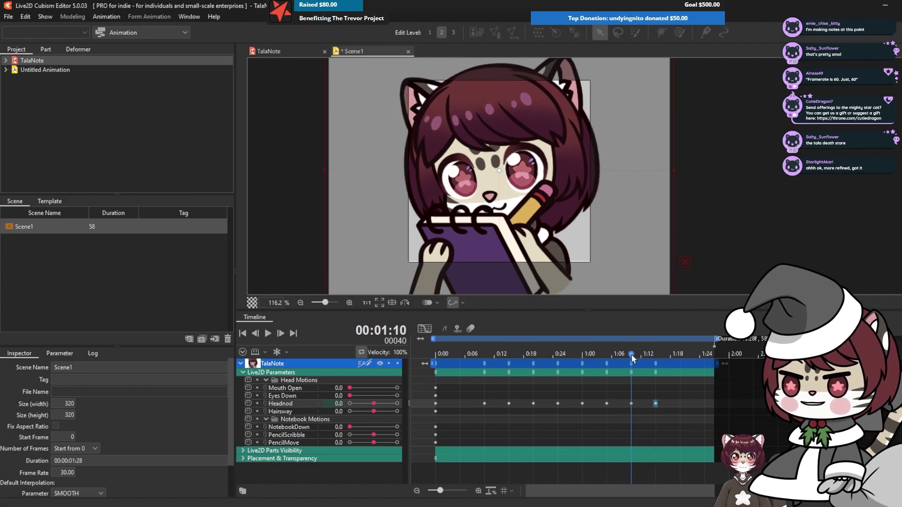
{"action": "left_click_drag", "start_coordinate": [632, 355], "coordinate": [668, 405]}
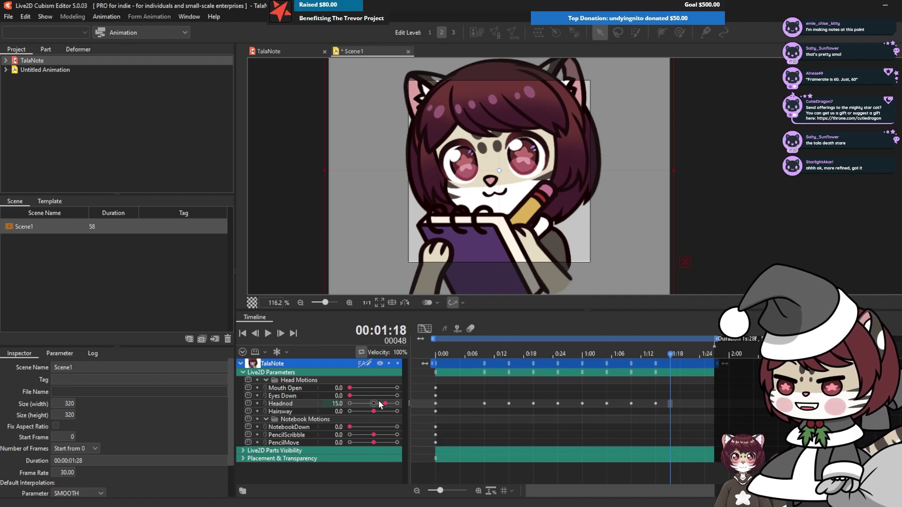
{"action": "left_click_drag", "start_coordinate": [380, 405], "coordinate": [374, 408]}
Step: Set Headnod to 0.0 at 1:24, then rewind the playhead to 0:00
{"action": "left_click", "coordinate": [655, 404]}
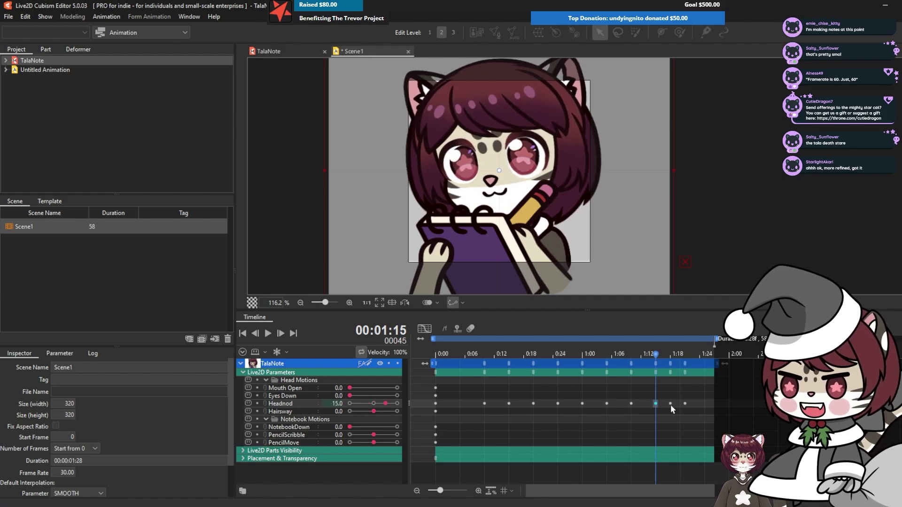
{"action": "left_click", "coordinate": [667, 404]}
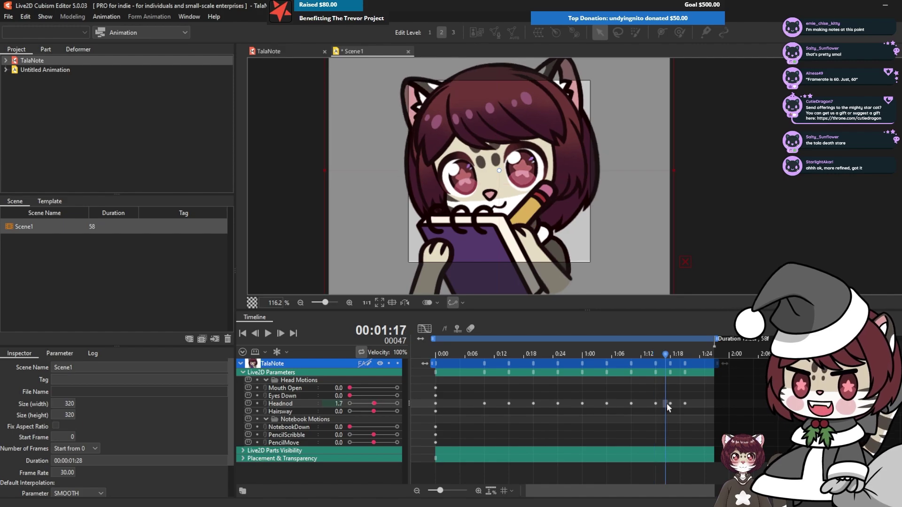
{"action": "left_click", "coordinate": [670, 403]}
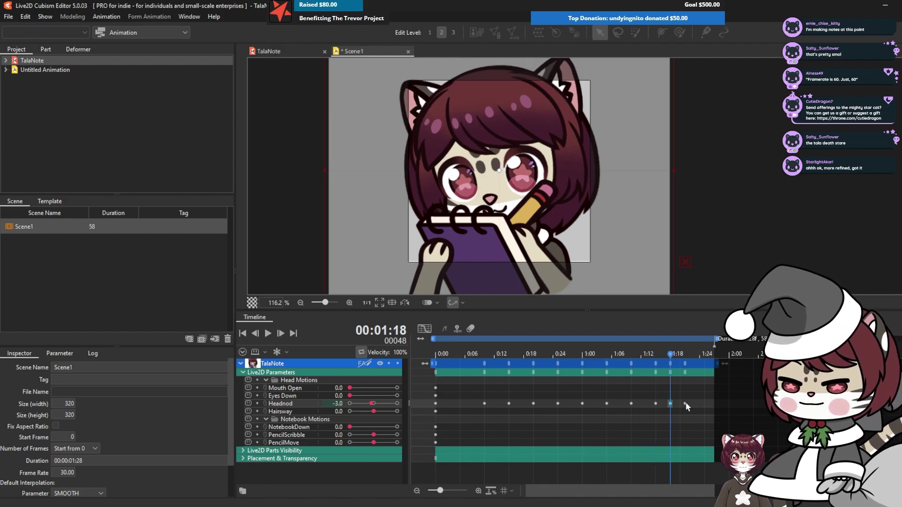
{"action": "left_click", "coordinate": [686, 403]}
{"action": "left_click", "coordinate": [698, 403]}
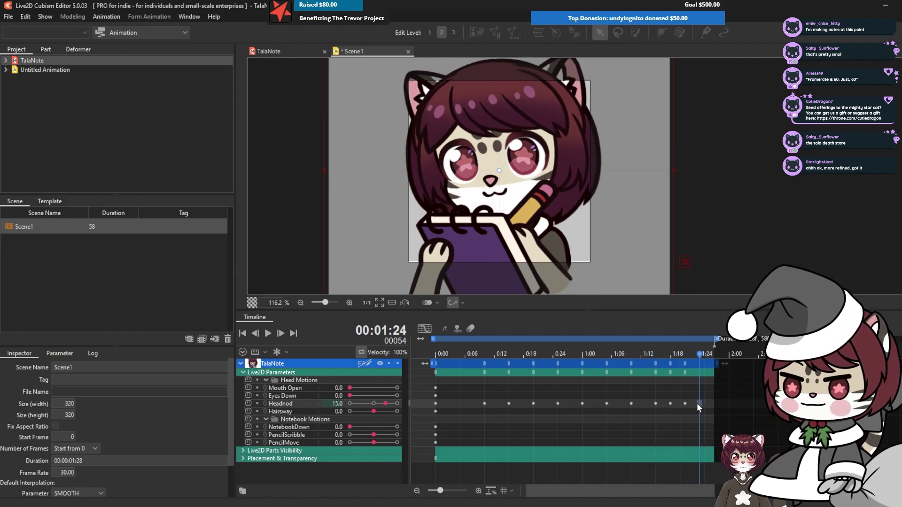
{"action": "left_click", "coordinate": [374, 403]}
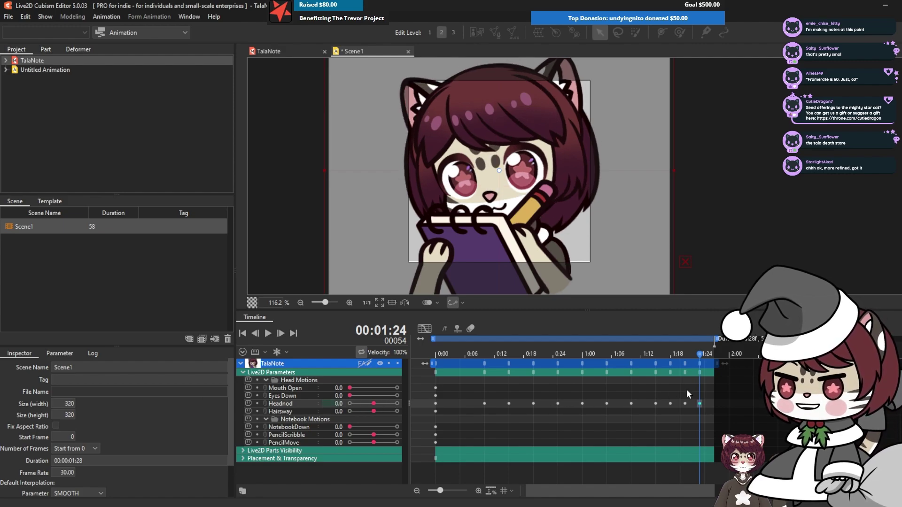
{"action": "left_click_drag", "start_coordinate": [696, 363], "coordinate": [383, 372]}
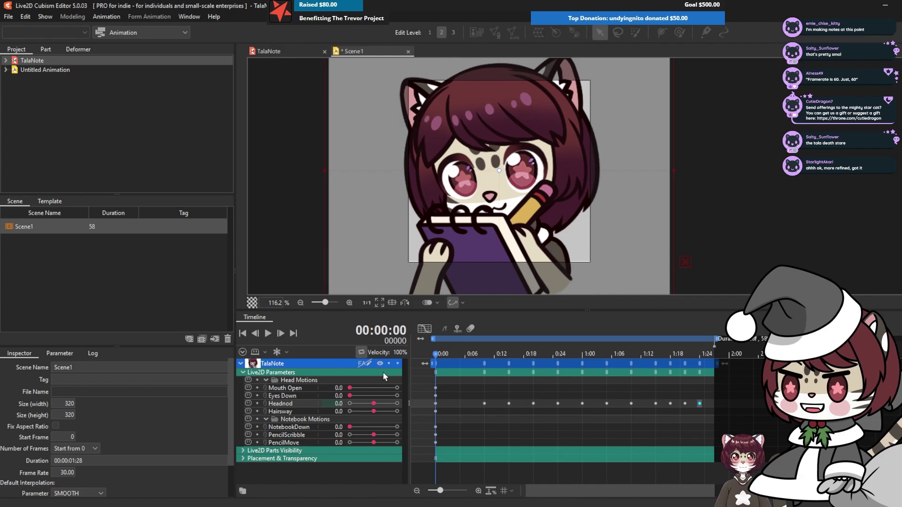
Step: Preview the nod, move the last Headnod key to the scene end, and nudge the 1:21 key to about 1:19
{"action": "left_click", "coordinate": [267, 334]}
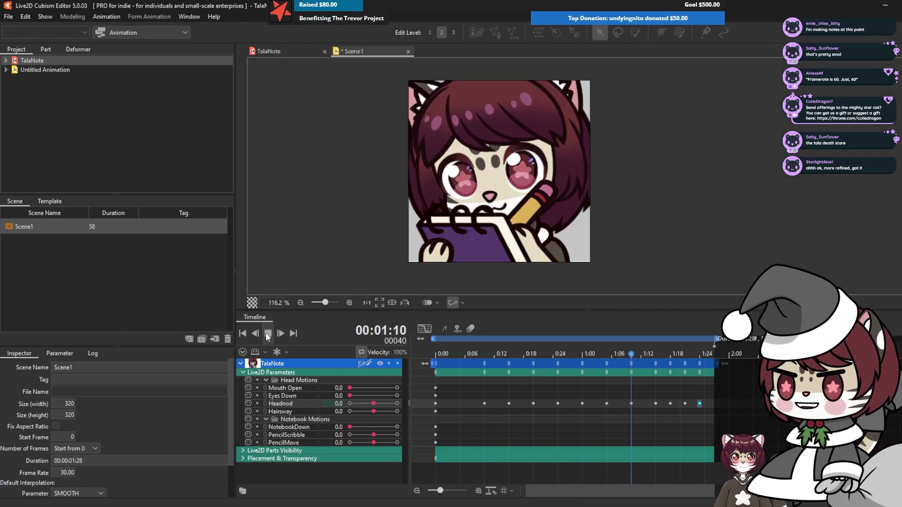
{"action": "left_click", "coordinate": [267, 334]}
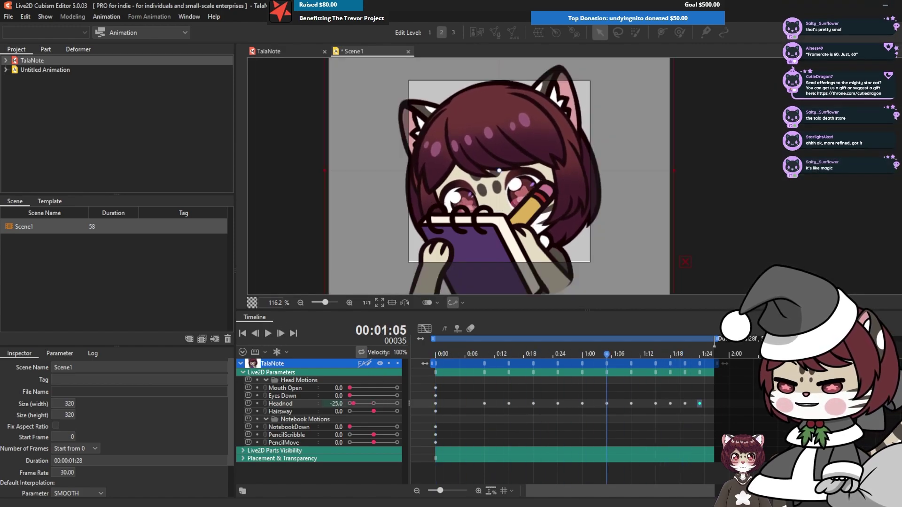
{"action": "left_click_drag", "start_coordinate": [701, 404], "coordinate": [676, 403]}
{"action": "left_click", "coordinate": [684, 407]}
{"action": "left_click", "coordinate": [670, 404]}
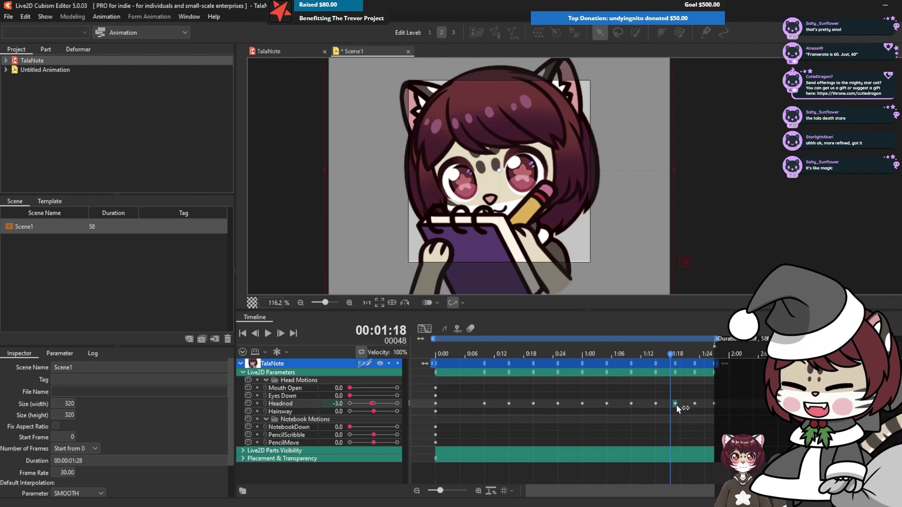
Step: Replay to check the timing, then step through frames 17, 18 and the final frame 1:27
{"action": "left_click", "coordinate": [269, 333]}
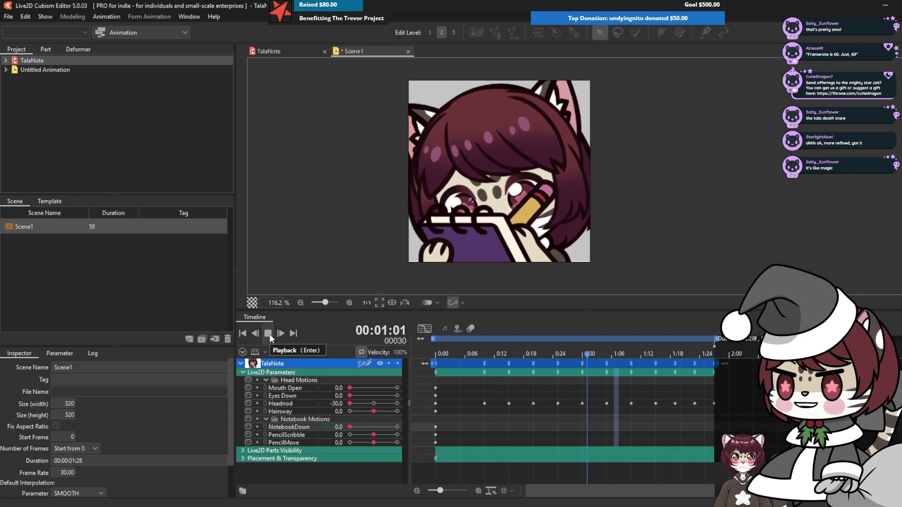
{"action": "left_click", "coordinate": [268, 333]}
{"action": "left_click", "coordinate": [517, 387]}
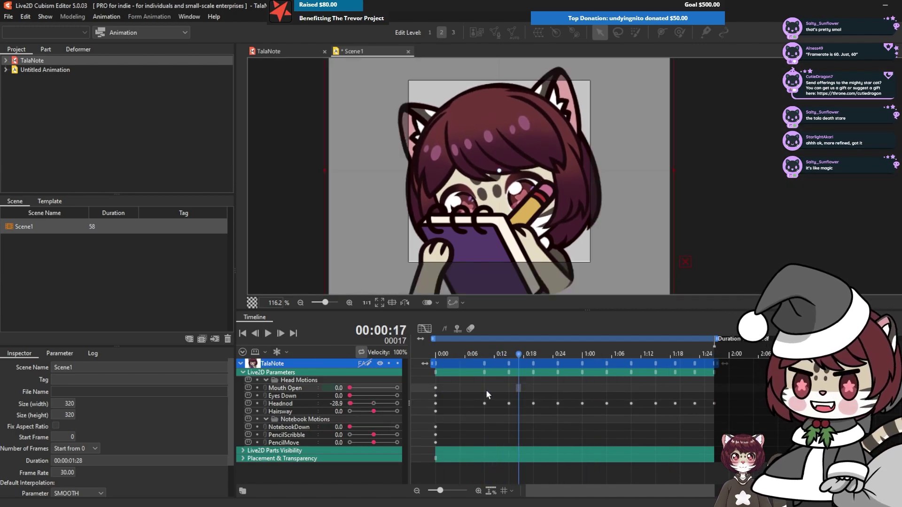
{"action": "left_click", "coordinate": [523, 427]}
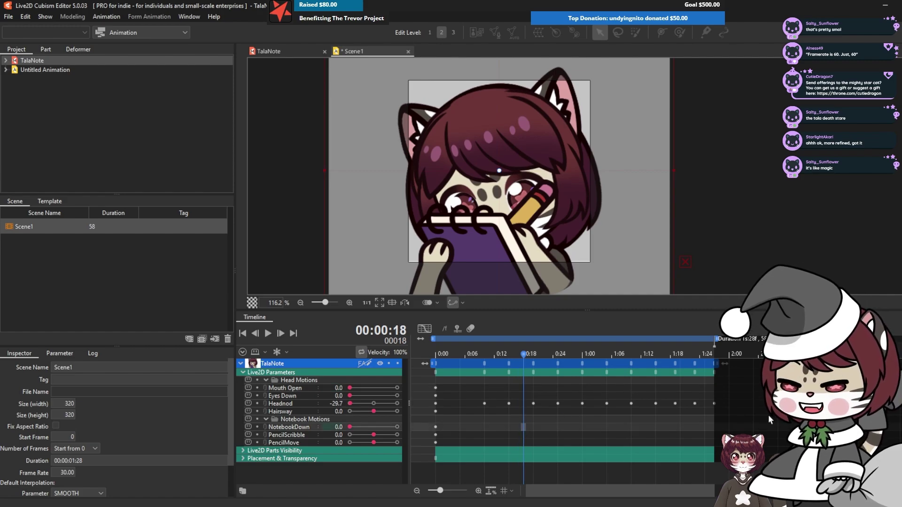
{"action": "left_click", "coordinate": [715, 404]}
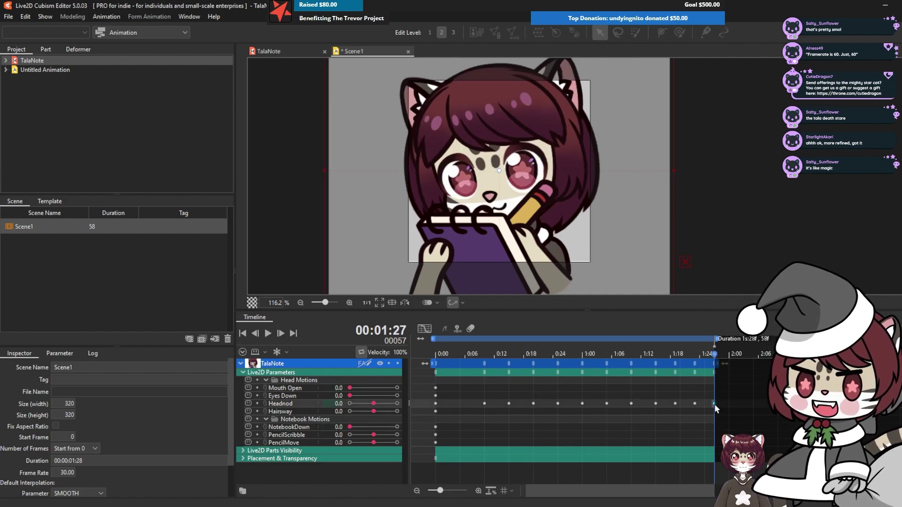
{"action": "left_click", "coordinate": [583, 434]}
Step: Box-select the run of Headnod keys and slide them one step earlier
{"action": "left_click_drag", "start_coordinate": [477, 402], "coordinate": [717, 402]}
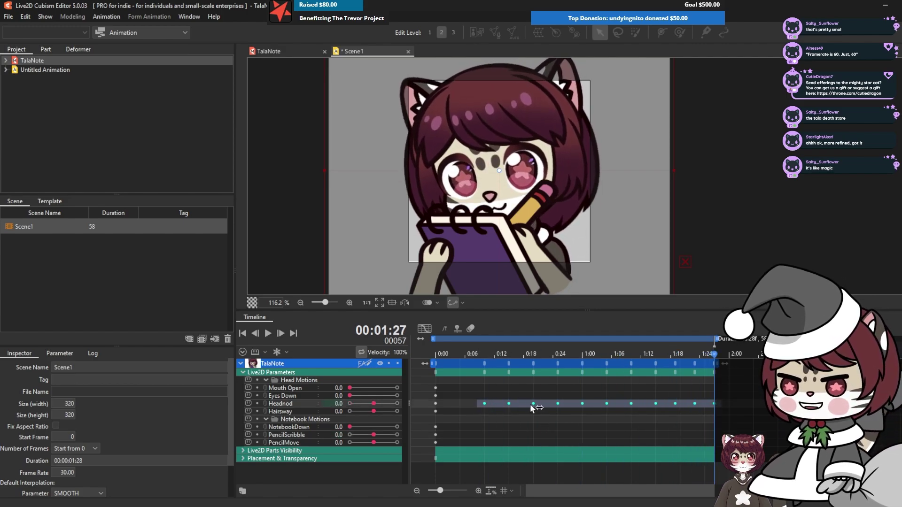
{"action": "left_click_drag", "start_coordinate": [532, 408], "coordinate": [512, 411]}
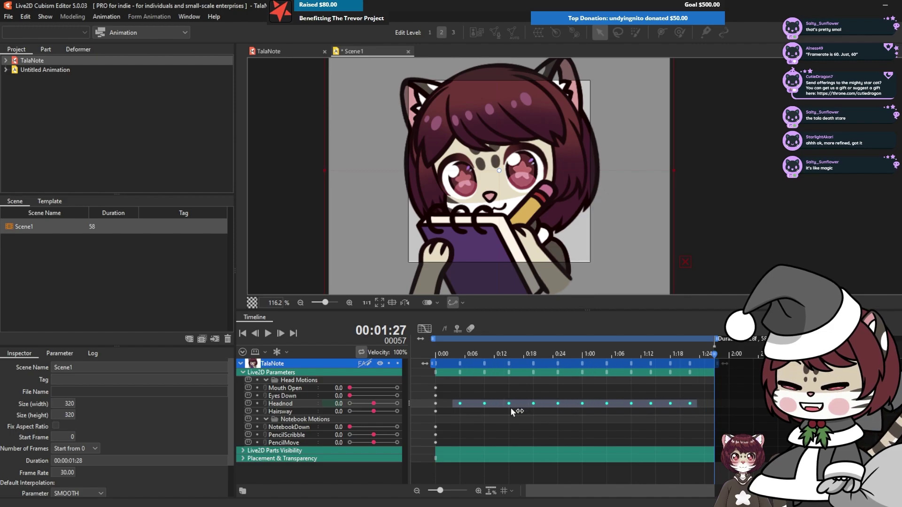
{"action": "left_click", "coordinate": [650, 418]}
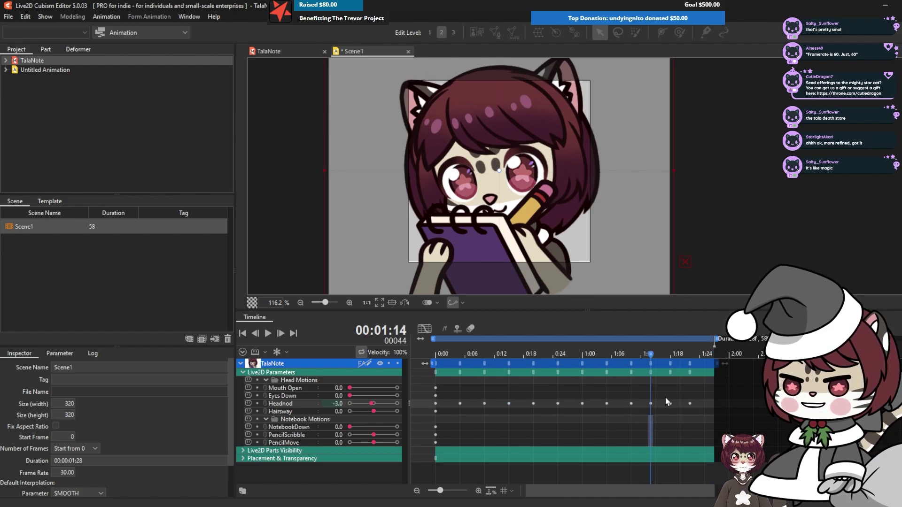
{"action": "left_click", "coordinate": [690, 404]}
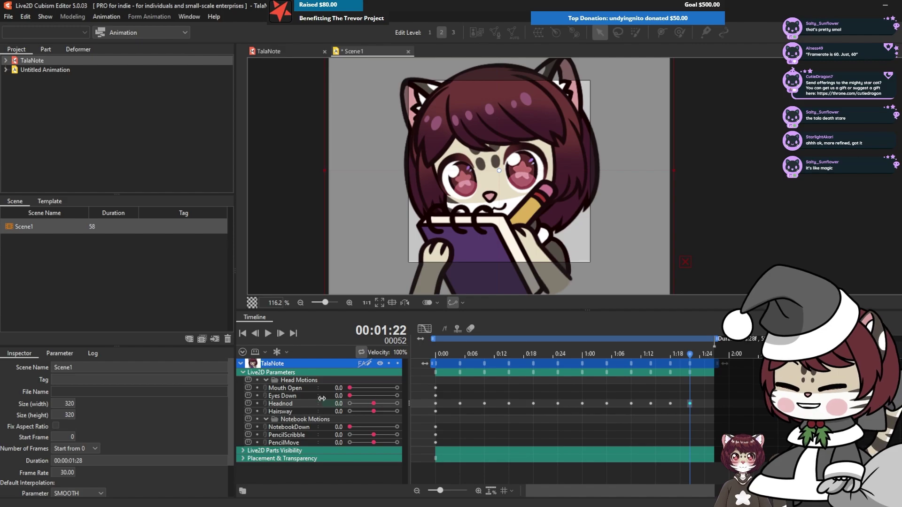
Step: Shift the Headnod keys from 0:06 to 1:24 one frame earlier, then play to check
{"action": "left_click_drag", "start_coordinate": [458, 414], "coordinate": [701, 405]}
{"action": "left_click", "coordinate": [681, 427]}
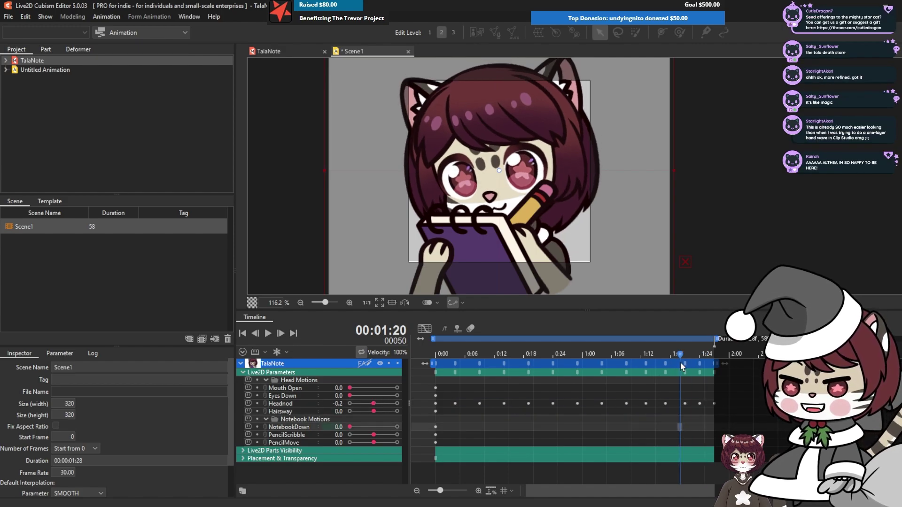
{"action": "left_click", "coordinate": [268, 334]}
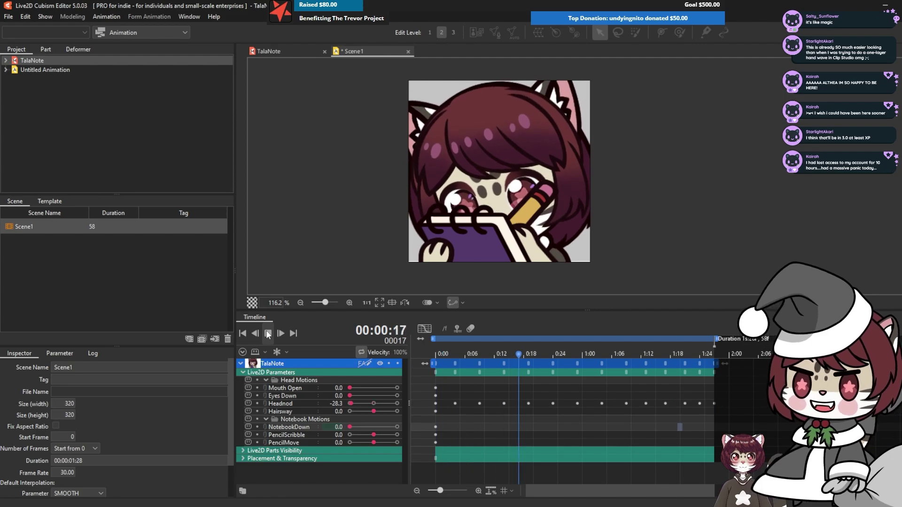
{"action": "left_click", "coordinate": [267, 333]}
{"action": "left_click_drag", "start_coordinate": [475, 356], "coordinate": [467, 381]}
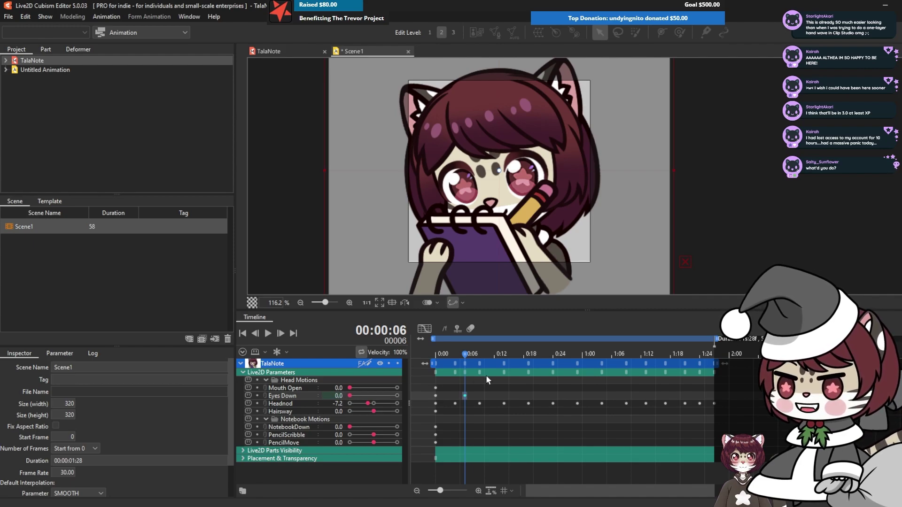
Step: At frame 11, key Eyes Down at about 0.5, then scrub back to review the pose
{"action": "left_click", "coordinate": [480, 395]}
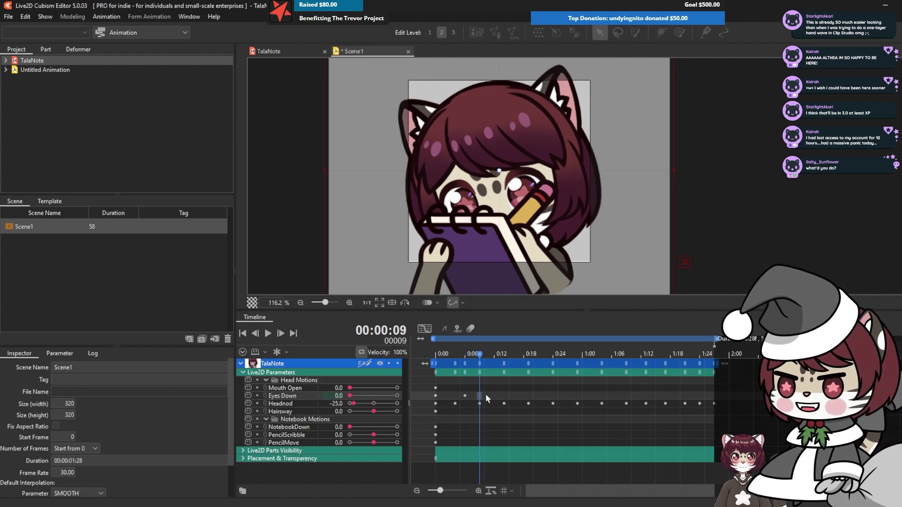
{"action": "left_click", "coordinate": [484, 394]}
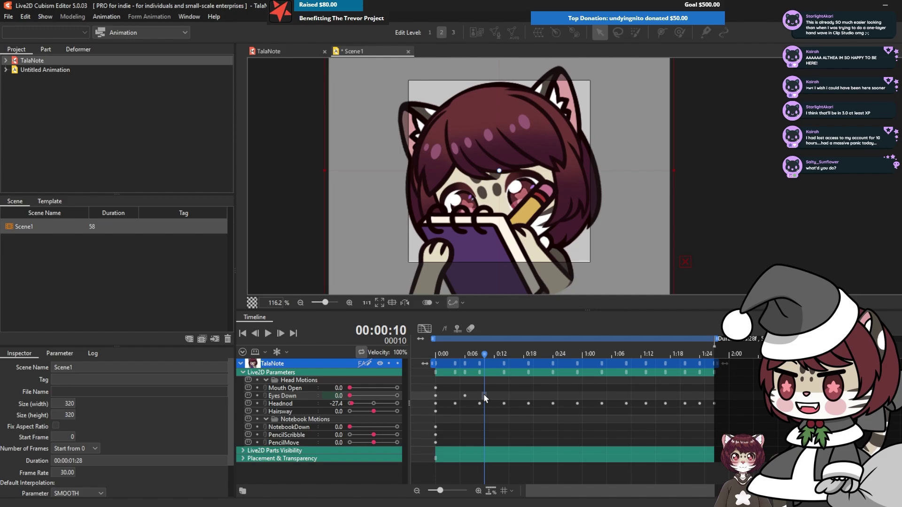
{"action": "left_click", "coordinate": [488, 357]}
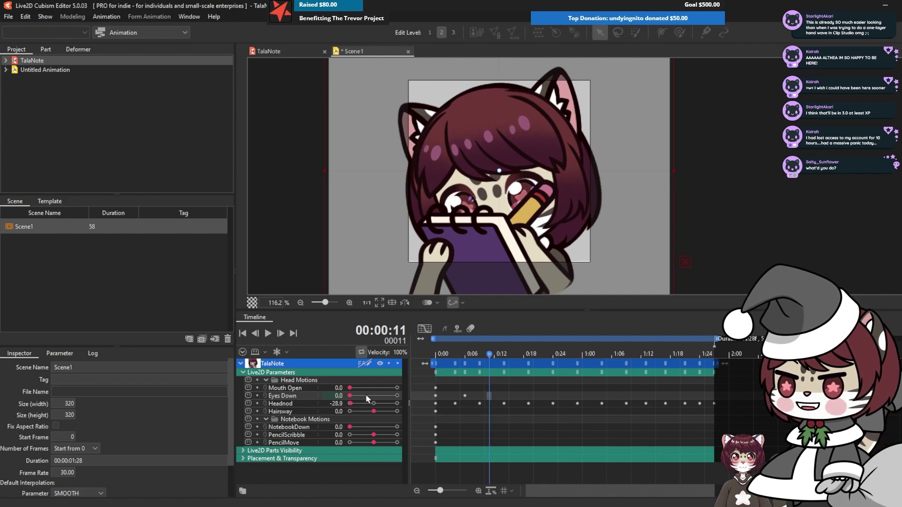
{"action": "mouse_move", "coordinate": [366, 394]}
{"action": "left_mouse_down"}
{"action": "mouse_move", "coordinate": [382, 396]}
{"action": "mouse_move", "coordinate": [373, 404]}
{"action": "left_mouse_up"}
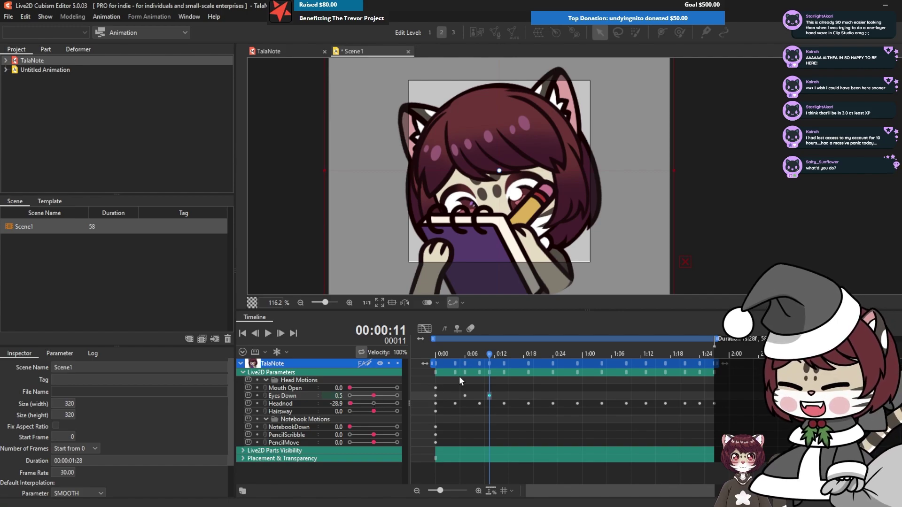
{"action": "left_click_drag", "start_coordinate": [491, 356], "coordinate": [585, 394]}
Step: Confirm Eyes Down at 0.5, return it to 0.0 at 1:05, and preview the eyes
{"action": "left_click", "coordinate": [335, 396]}
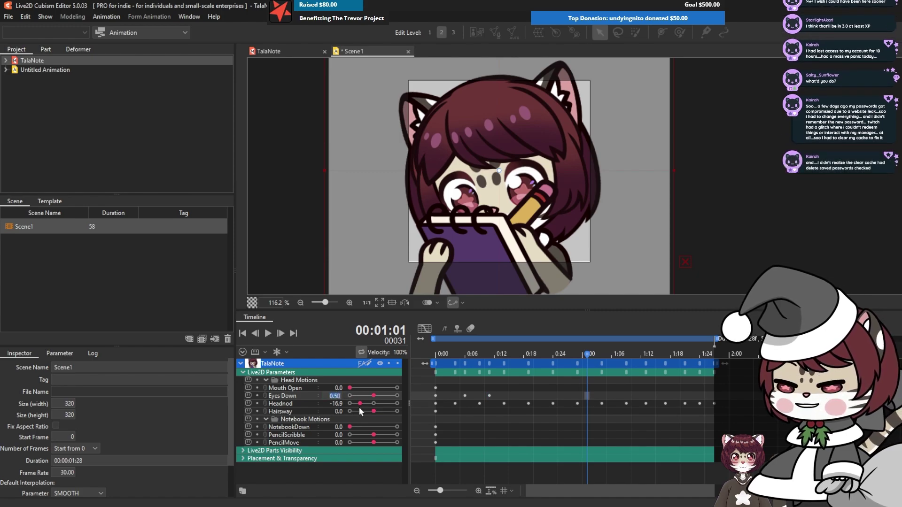
{"action": "key", "text": "Return"}
{"action": "left_click", "coordinate": [605, 396]}
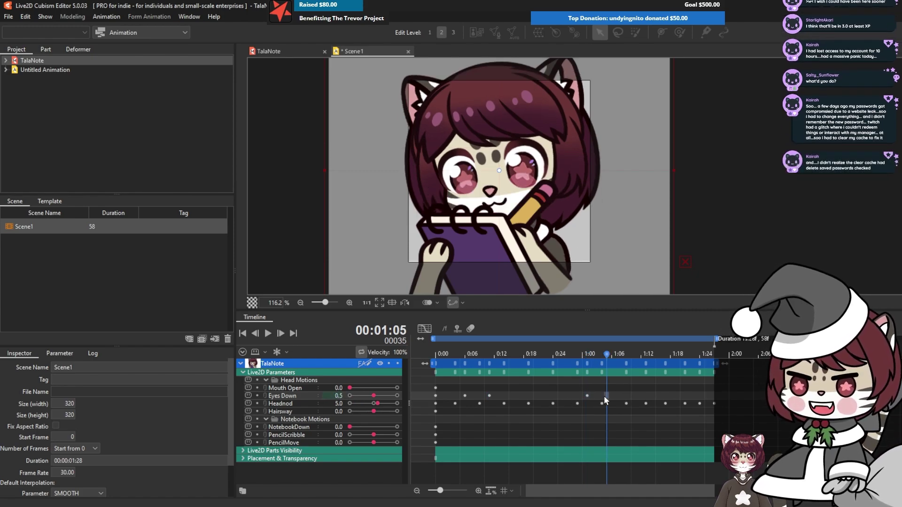
{"action": "left_click_drag", "start_coordinate": [362, 395], "coordinate": [345, 397]}
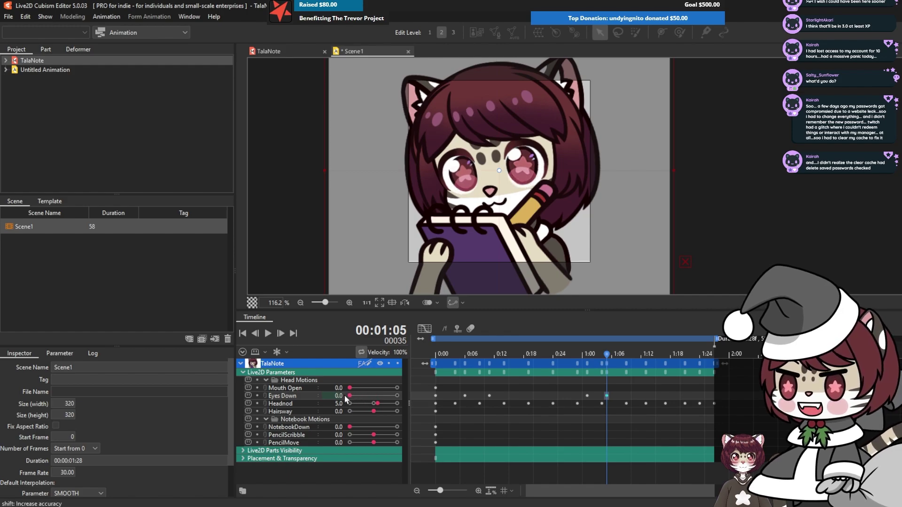
{"action": "left_click_drag", "start_coordinate": [605, 357], "coordinate": [310, 336]}
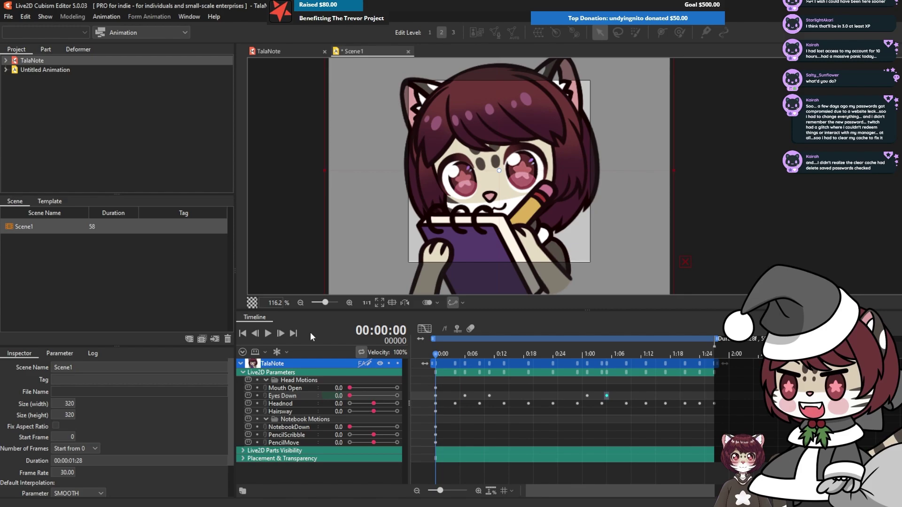
{"action": "left_click", "coordinate": [269, 333]}
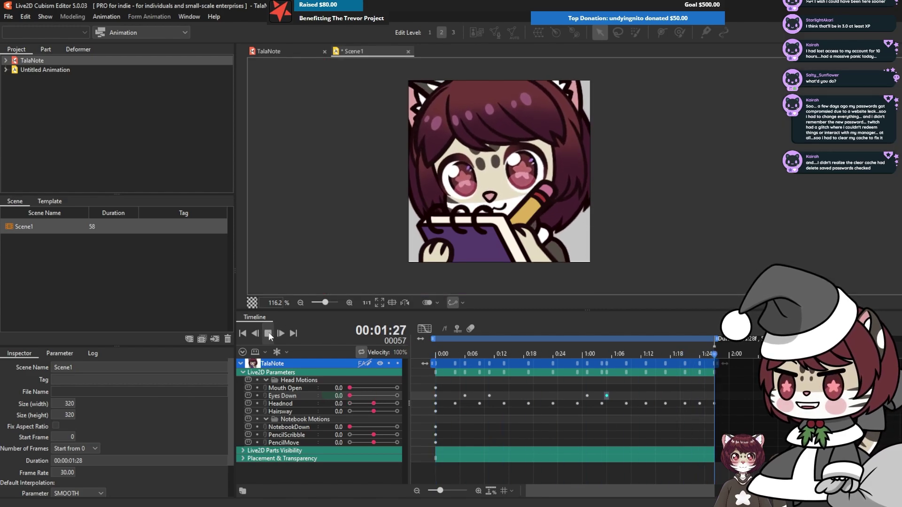
{"action": "left_click", "coordinate": [268, 333]}
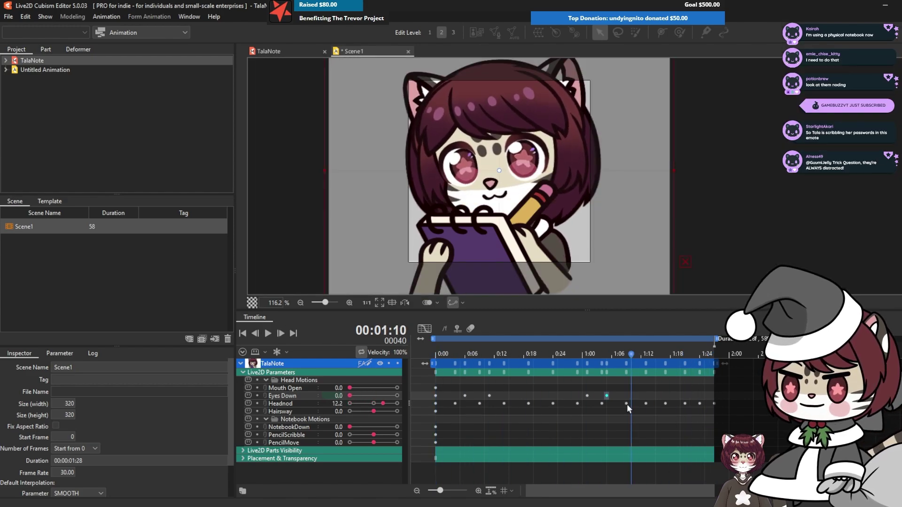
Step: Key Eyes Down 0.0 at 1:10, 0.2 at 1:15, 0 at 1:20 and 1:27, then preview
{"action": "left_click", "coordinate": [630, 397]}
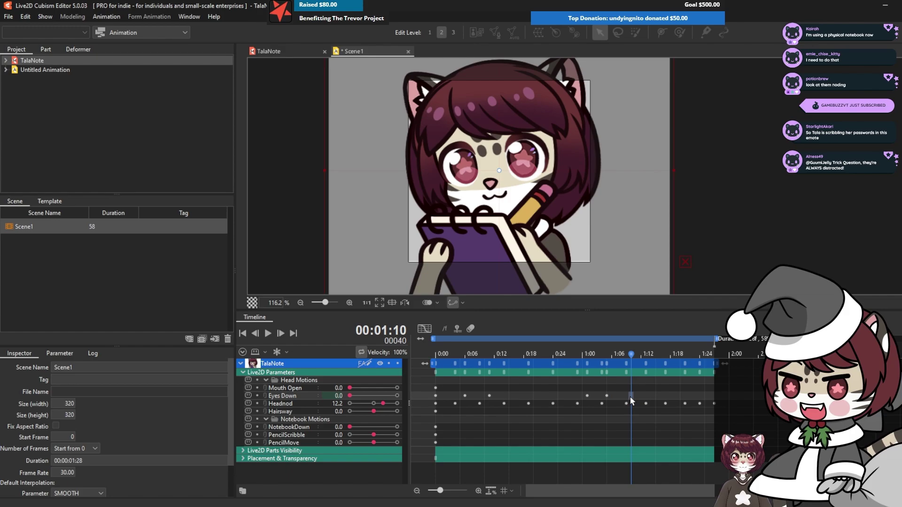
{"action": "left_click", "coordinate": [349, 394]}
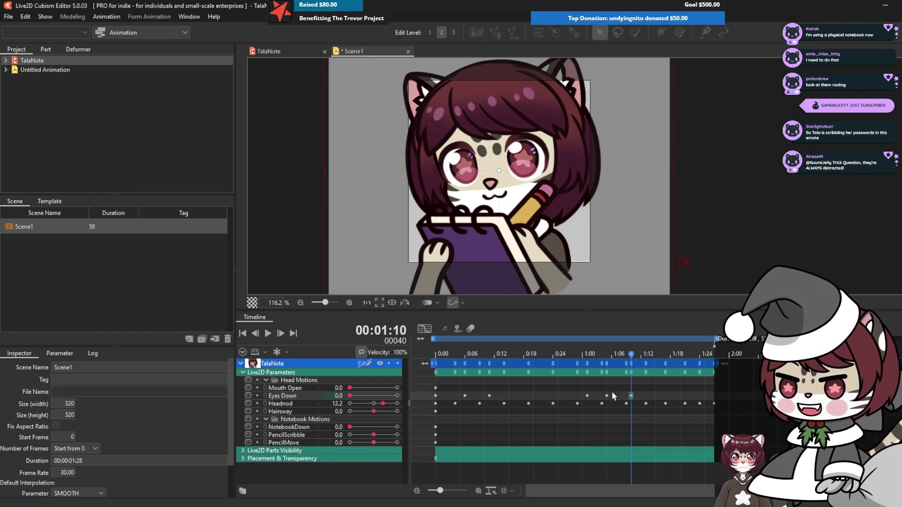
{"action": "left_click", "coordinate": [653, 395]}
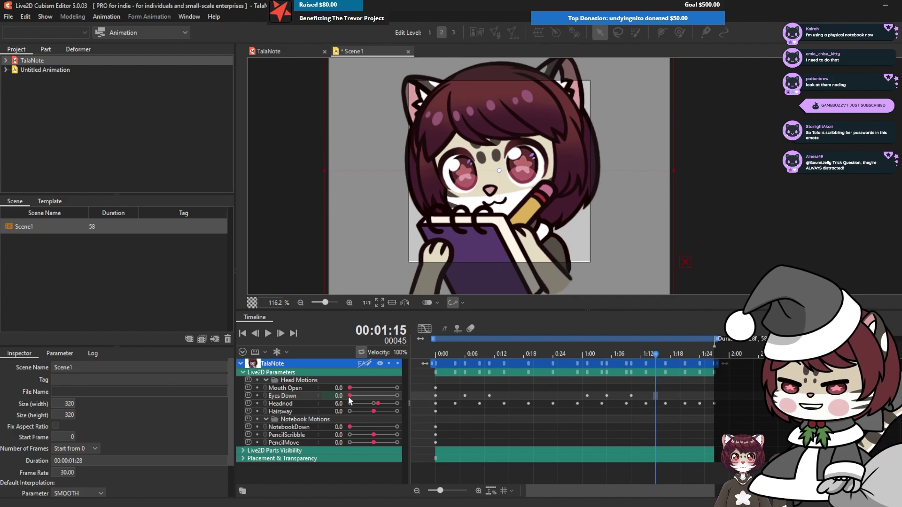
{"action": "left_click_drag", "start_coordinate": [348, 396], "coordinate": [359, 395]}
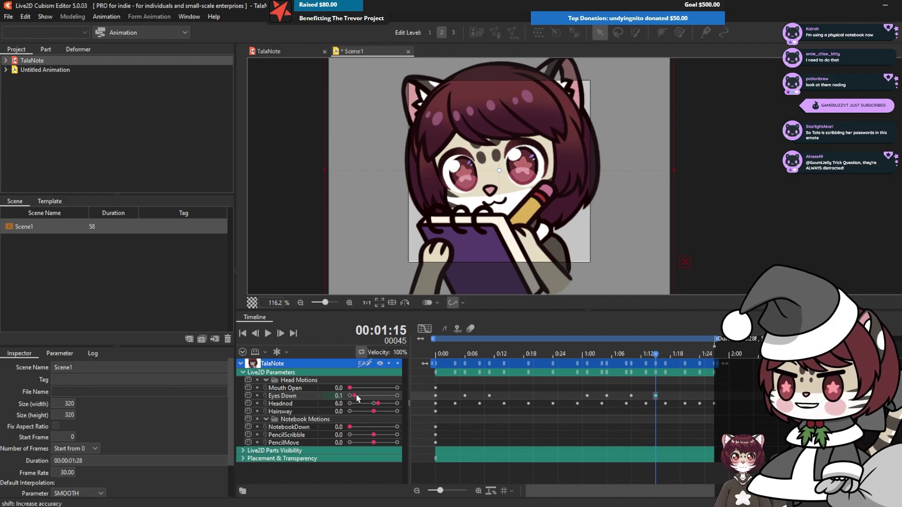
{"action": "left_click", "coordinate": [677, 396]}
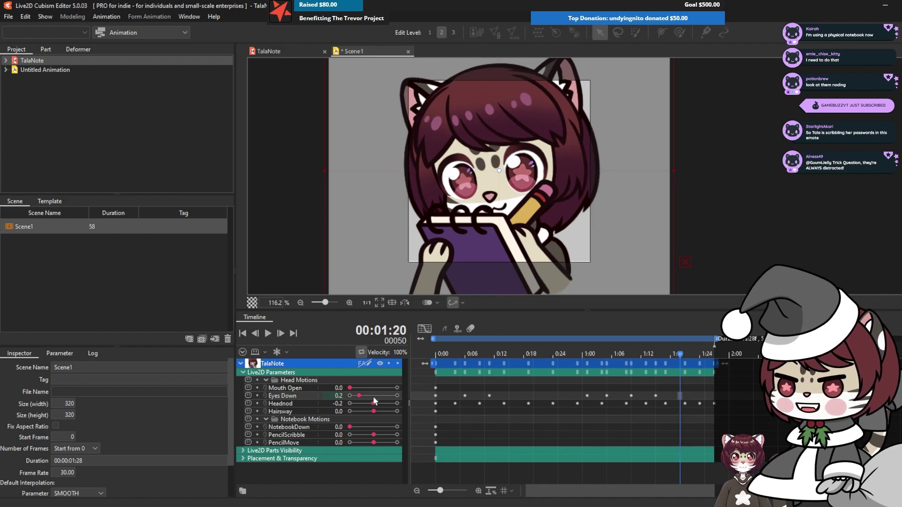
{"action": "mouse_move", "coordinate": [345, 396]}
{"action": "left_mouse_down"}
{"action": "mouse_move", "coordinate": [337, 396]}
{"action": "mouse_move", "coordinate": [357, 396]}
{"action": "left_mouse_up"}
{"action": "key", "text": "Right"}
{"action": "key", "text": "Right"}
{"action": "key", "text": "Right"}
{"action": "key", "text": "Right"}
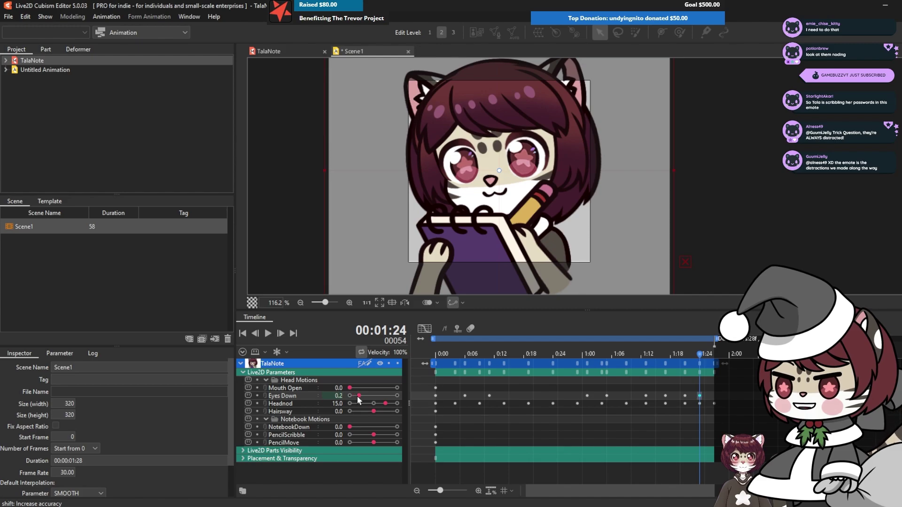
{"action": "key", "text": "Right"}
{"action": "key", "text": "Right"}
{"action": "key", "text": "Right"}
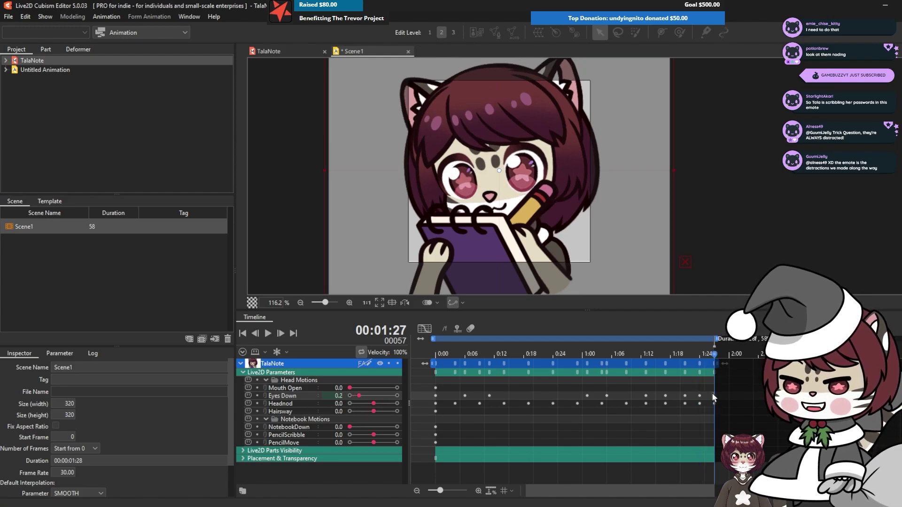
{"action": "left_click_drag", "start_coordinate": [359, 396], "coordinate": [347, 396]}
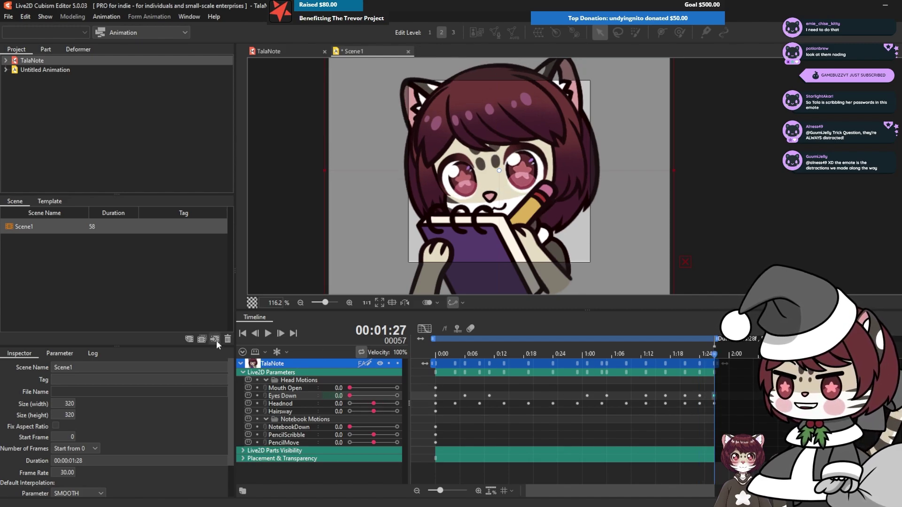
{"action": "left_click", "coordinate": [267, 334]}
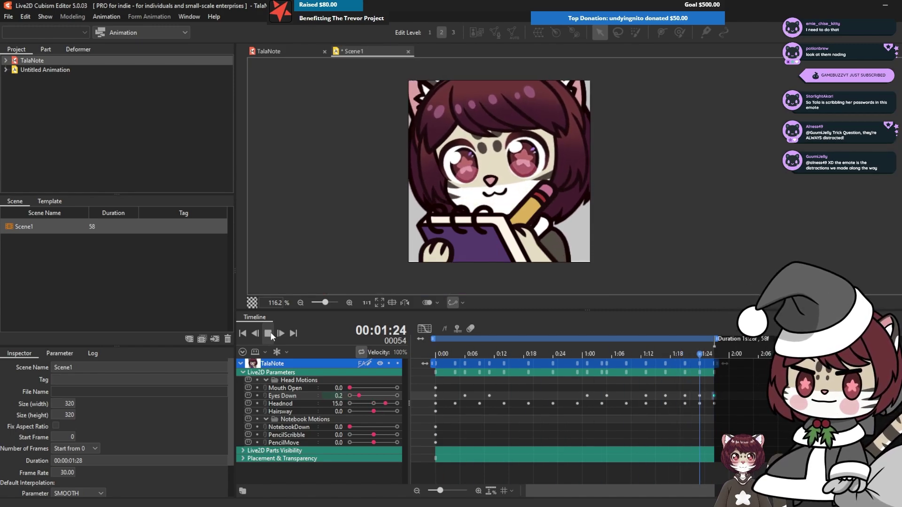
Step: Compare poses across Hairsway frames 4 to 10, then edit the Hairsway value at frame 5
{"action": "left_click", "coordinate": [455, 412]}
{"action": "left_click", "coordinate": [468, 411]}
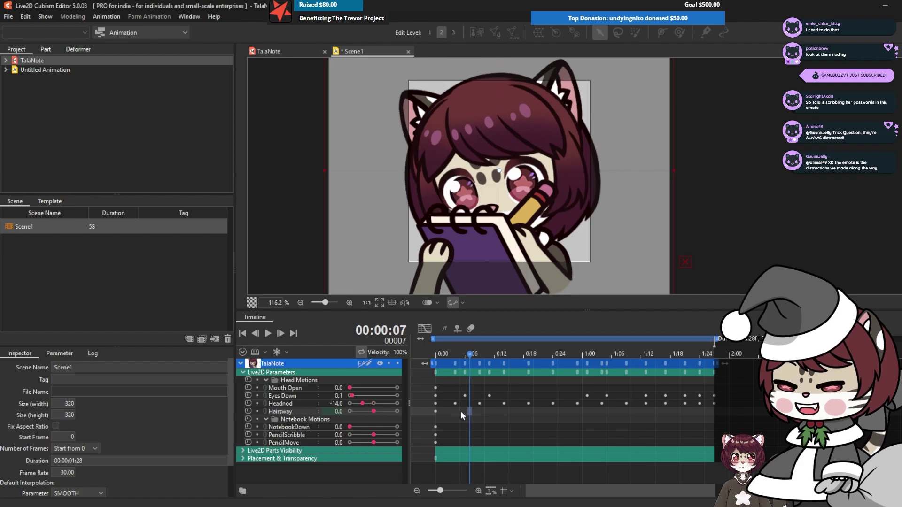
{"action": "left_click", "coordinate": [461, 411]}
{"action": "left_click", "coordinate": [473, 409]}
{"action": "left_click", "coordinate": [484, 410]}
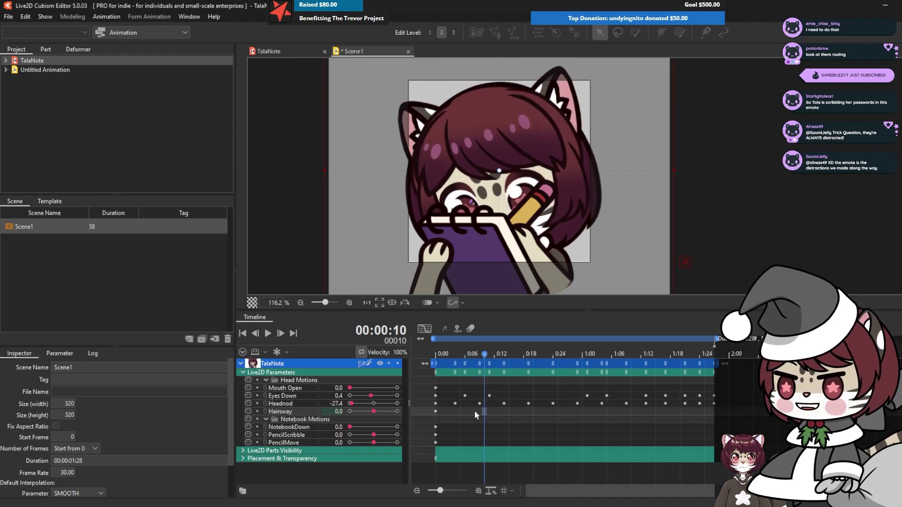
{"action": "left_click", "coordinate": [475, 410]}
{"action": "left_click", "coordinate": [466, 411]}
{"action": "left_click", "coordinate": [461, 410]}
{"action": "left_click", "coordinate": [466, 410]}
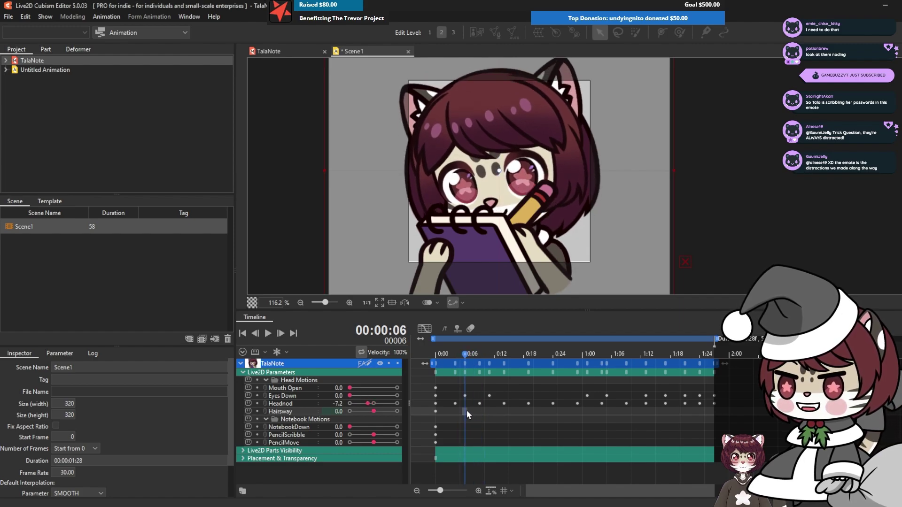
{"action": "left_click", "coordinate": [458, 410]}
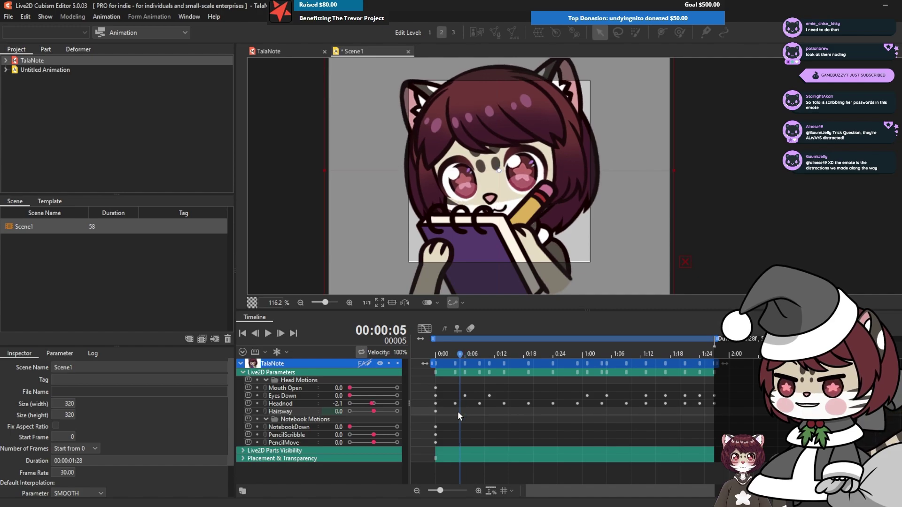
{"action": "double_click", "coordinate": [340, 412]}
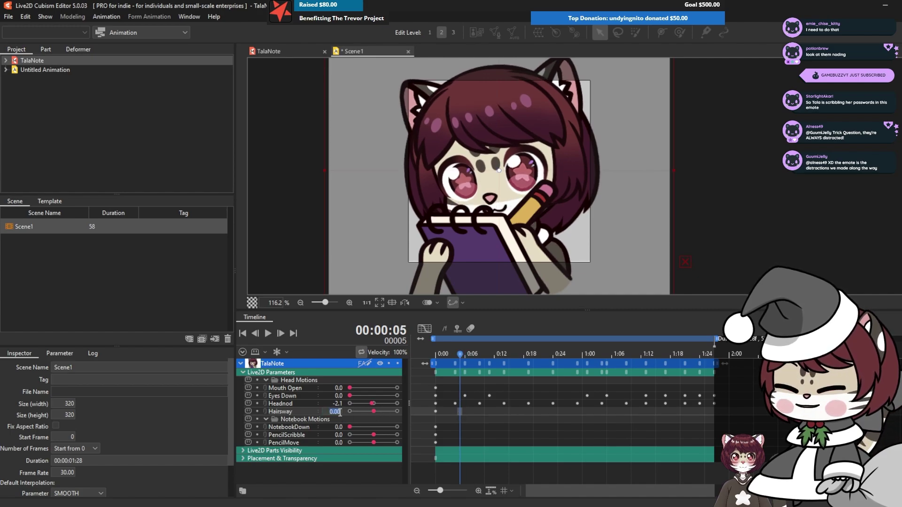
Step: Key Hairsway 14.0 at frame 10, -8.0 at frame 14, and add a key at frame 15
{"action": "left_click", "coordinate": [479, 411]}
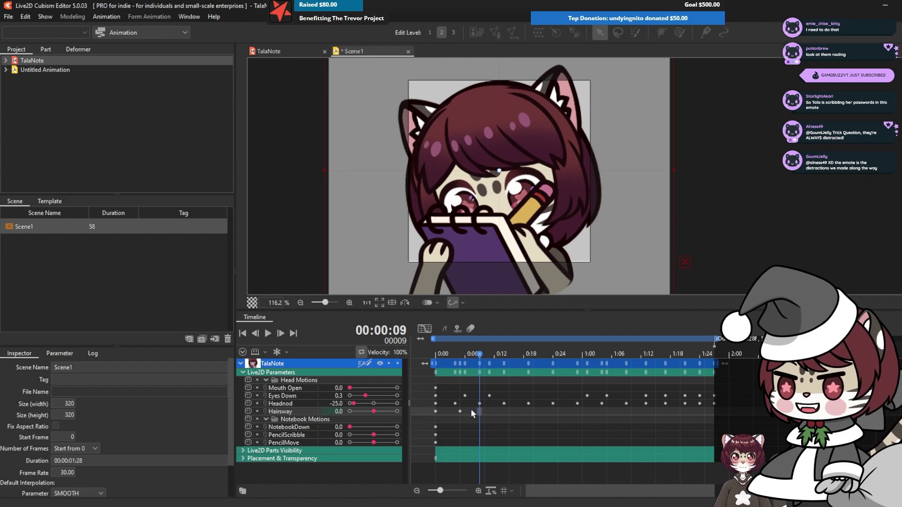
{"action": "left_click", "coordinate": [485, 410]}
{"action": "left_click", "coordinate": [480, 410]}
{"action": "left_click", "coordinate": [484, 411]}
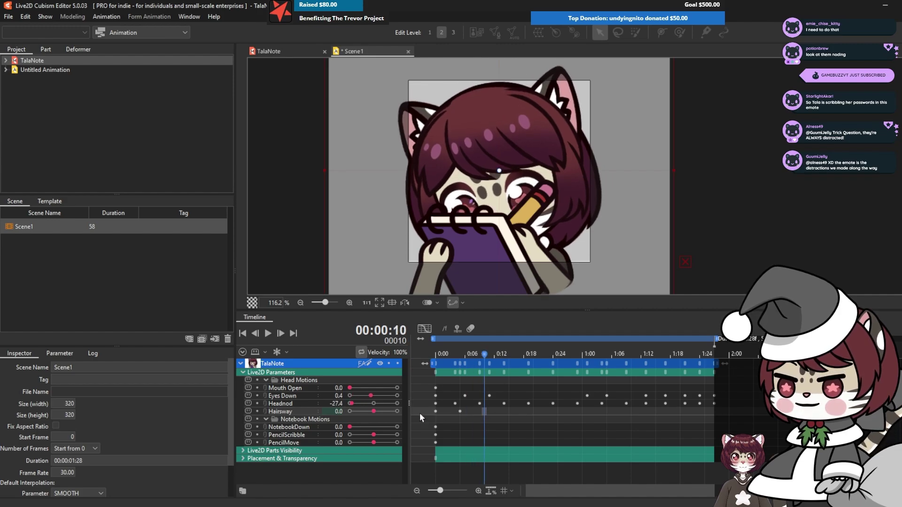
{"action": "mouse_move", "coordinate": [376, 410]}
{"action": "left_mouse_down"}
{"action": "mouse_move", "coordinate": [384, 411]}
{"action": "mouse_move", "coordinate": [368, 410]}
{"action": "left_mouse_up"}
{"action": "left_click", "coordinate": [503, 411]}
{"action": "left_click", "coordinate": [524, 411]}
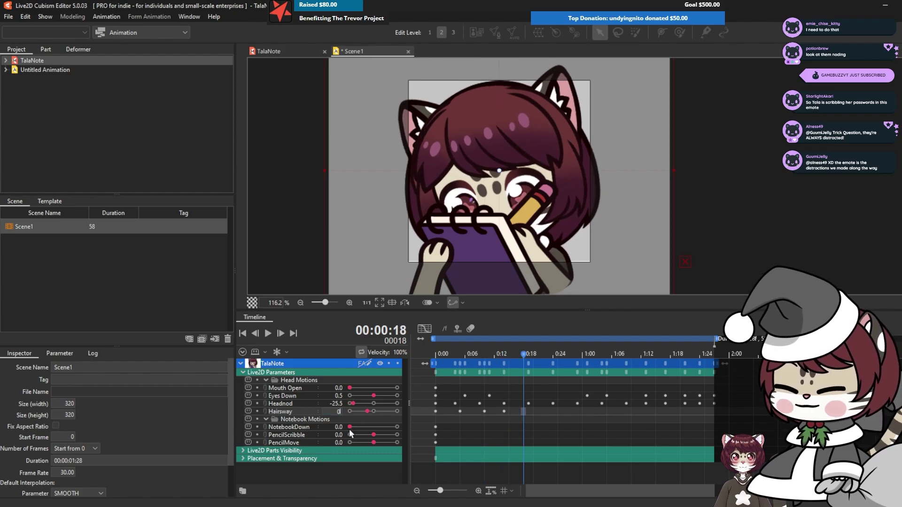
{"action": "left_click", "coordinate": [483, 409]}
{"action": "left_click", "coordinate": [506, 411]}
{"action": "double_click", "coordinate": [523, 411]}
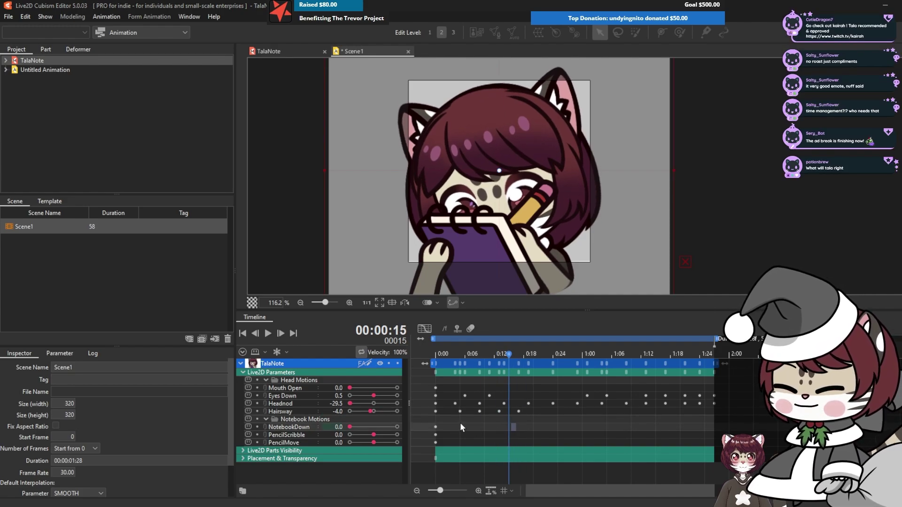
{"action": "left_click", "coordinate": [484, 427]}
{"action": "left_click_drag", "start_coordinate": [484, 353], "coordinate": [463, 363]}
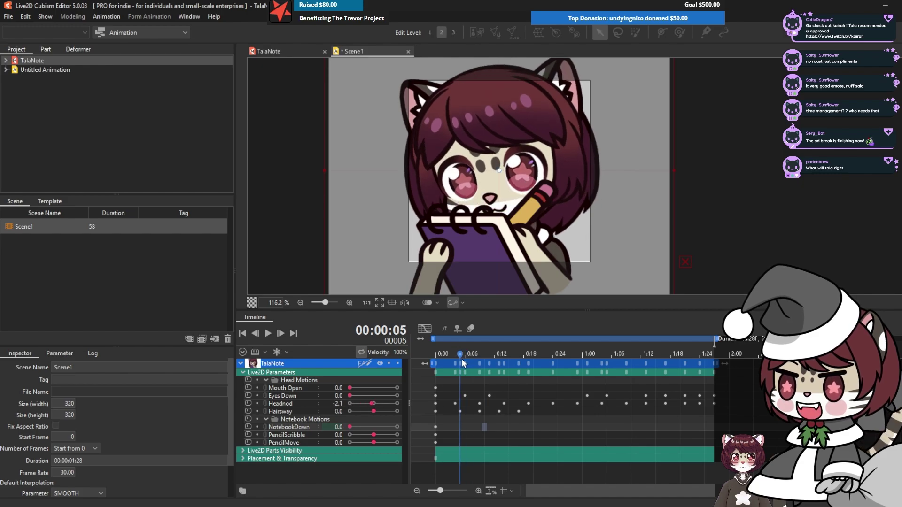
Step: Key NotebookDown 0.0 at frame 4, 1.0 at frames 9 and 29, 0.0 at frame 34, then play
{"action": "left_click", "coordinate": [455, 404]}
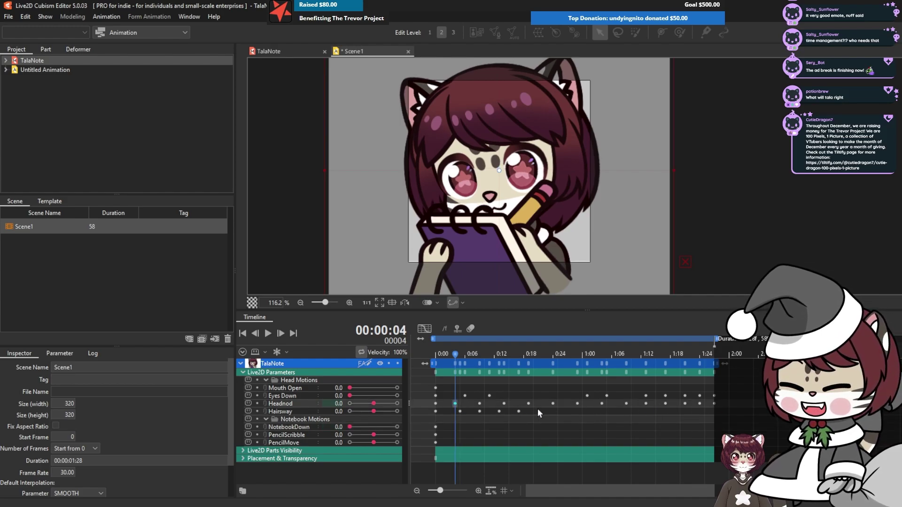
{"action": "left_click", "coordinate": [455, 427]}
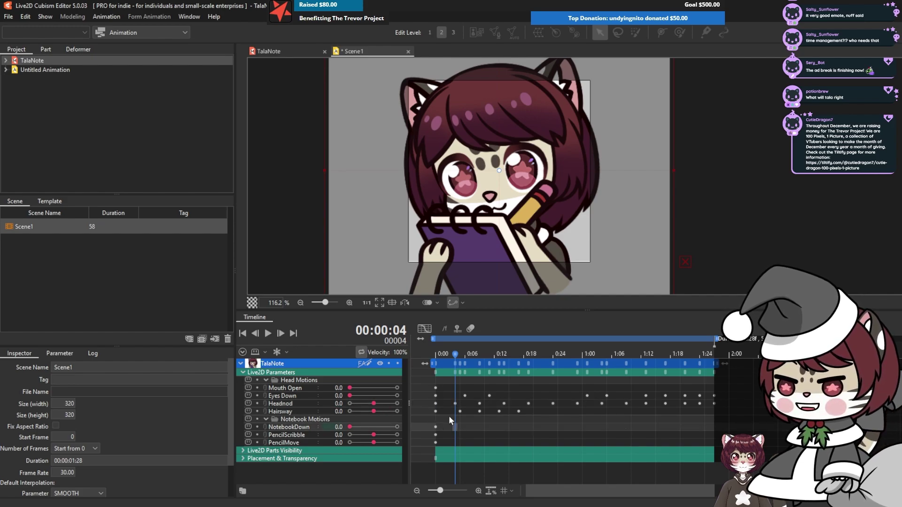
{"action": "left_click", "coordinate": [348, 426]}
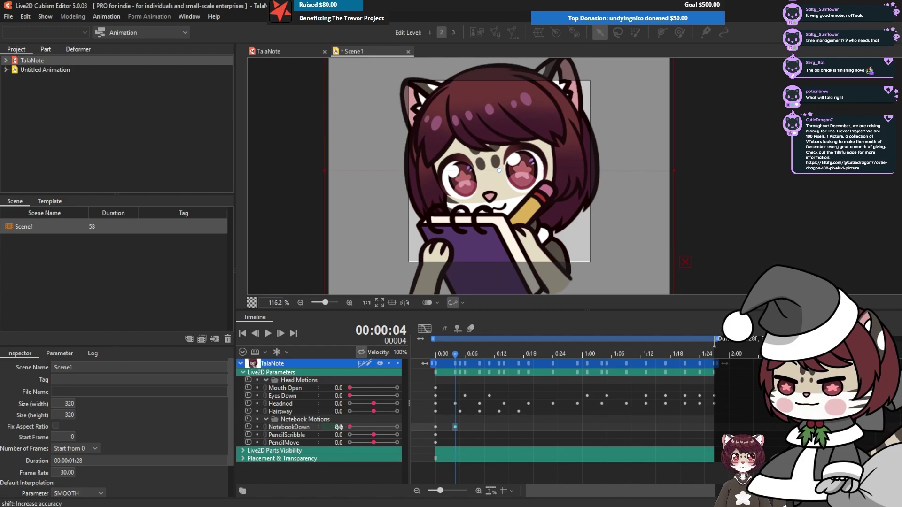
{"action": "left_click", "coordinate": [478, 427]}
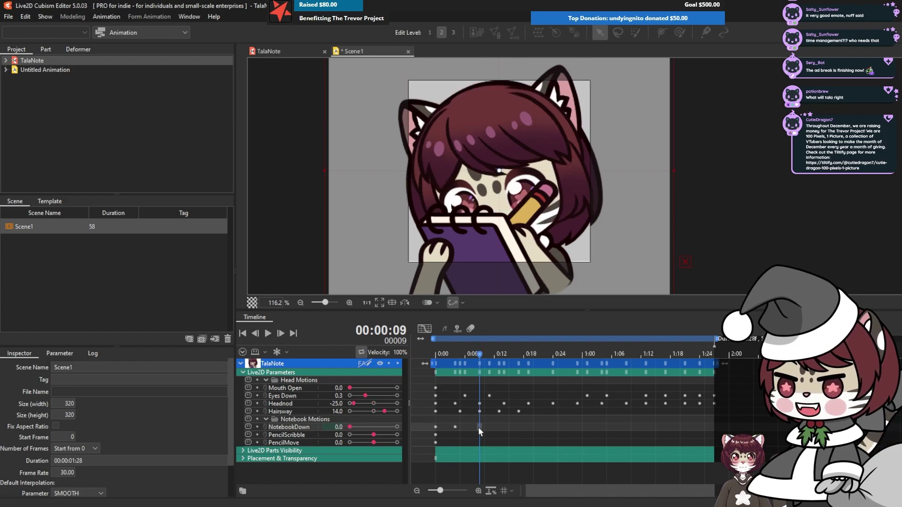
{"action": "left_click_drag", "start_coordinate": [360, 429], "coordinate": [411, 429]}
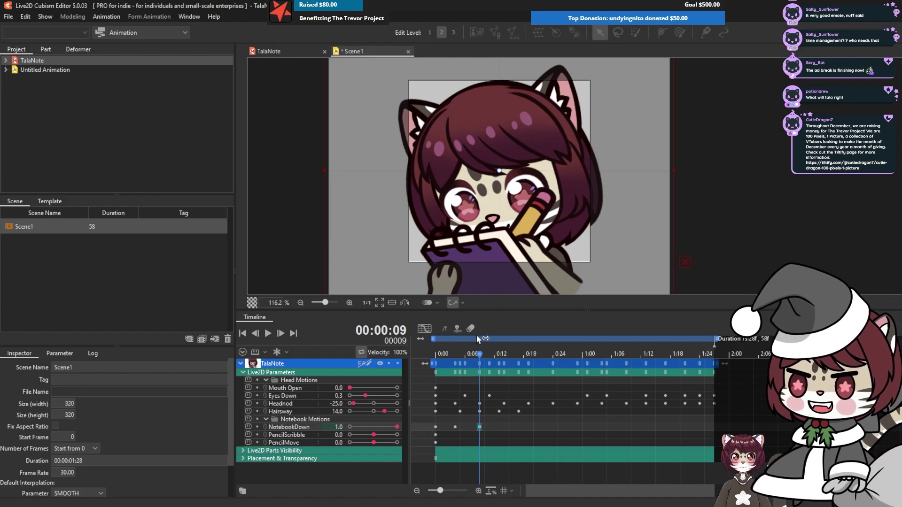
{"action": "left_click_drag", "start_coordinate": [476, 358], "coordinate": [578, 359]}
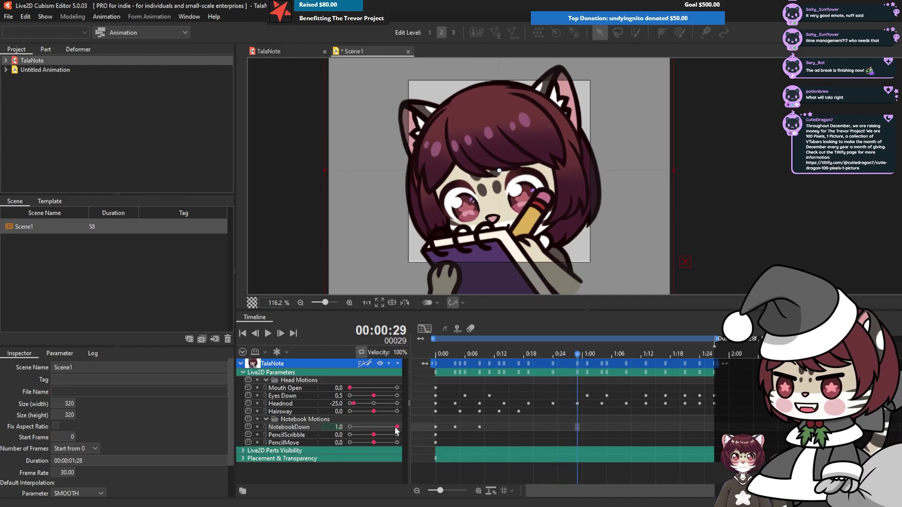
{"action": "left_click_drag", "start_coordinate": [396, 429], "coordinate": [337, 427]}
{"action": "left_click", "coordinate": [601, 427]}
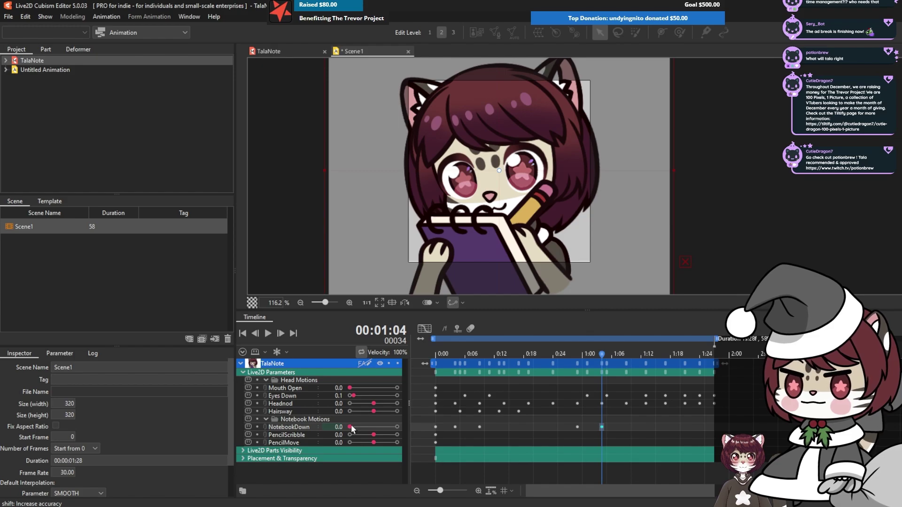
{"action": "key", "text": "space"}
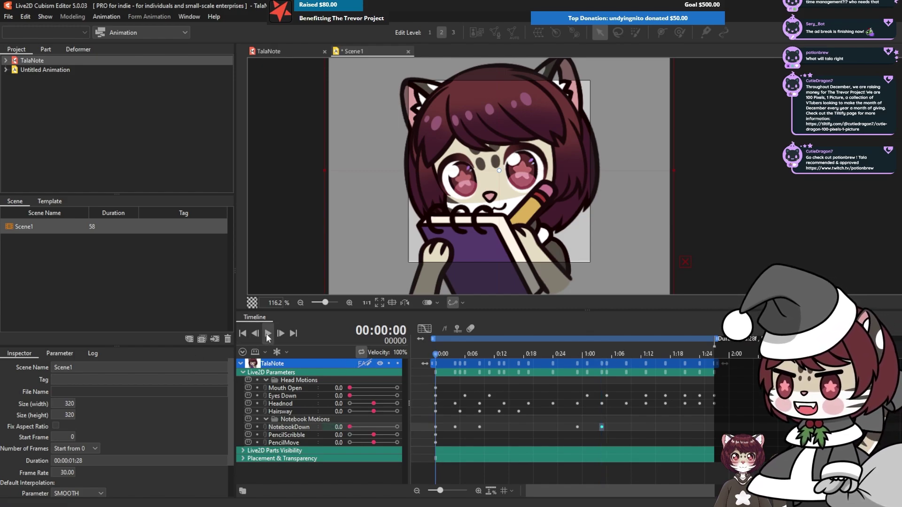
Step: After previewing the loop, raise NotebookDown at 1:04 to 0.3 and check the later NotebookDown keys
{"action": "left_click", "coordinate": [268, 333]}
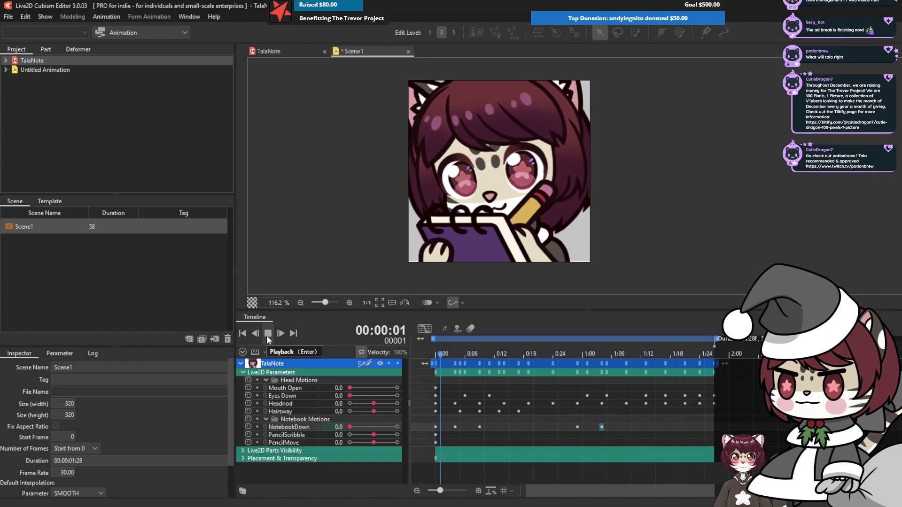
{"action": "left_click", "coordinate": [266, 334]}
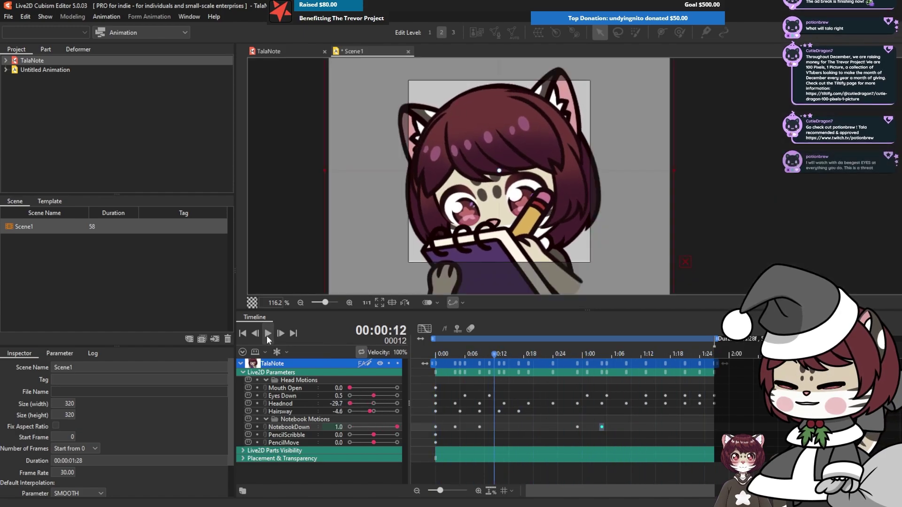
{"action": "left_click", "coordinate": [646, 427]}
{"action": "left_click_drag", "start_coordinate": [649, 358], "coordinate": [627, 371]}
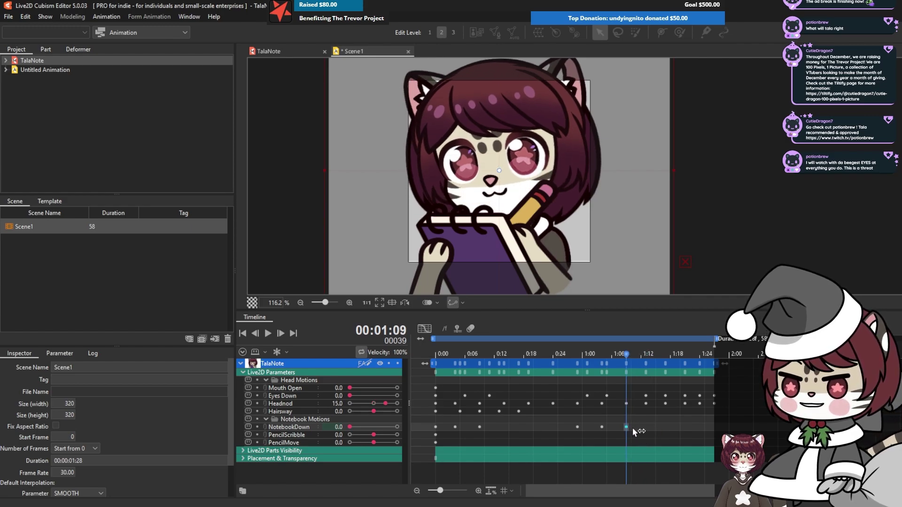
{"action": "left_click_drag", "start_coordinate": [633, 361], "coordinate": [599, 368]}
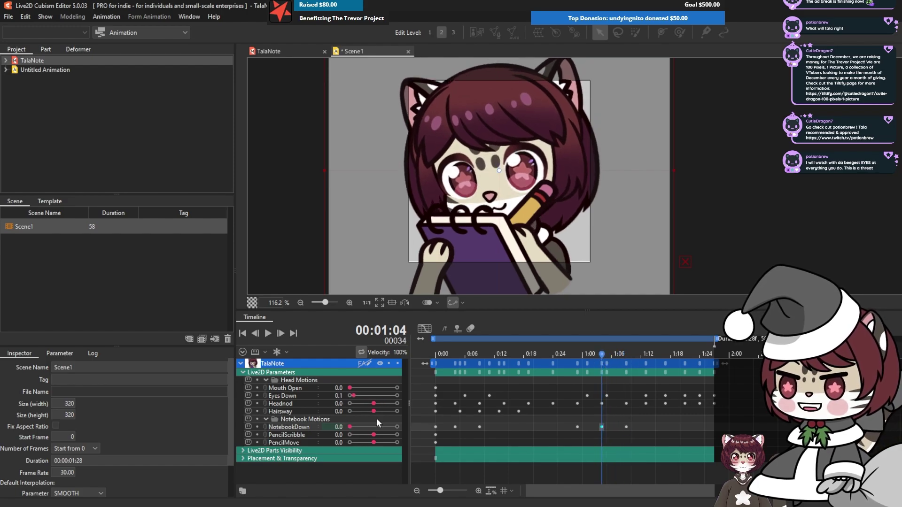
{"action": "left_click_drag", "start_coordinate": [349, 427], "coordinate": [367, 431]}
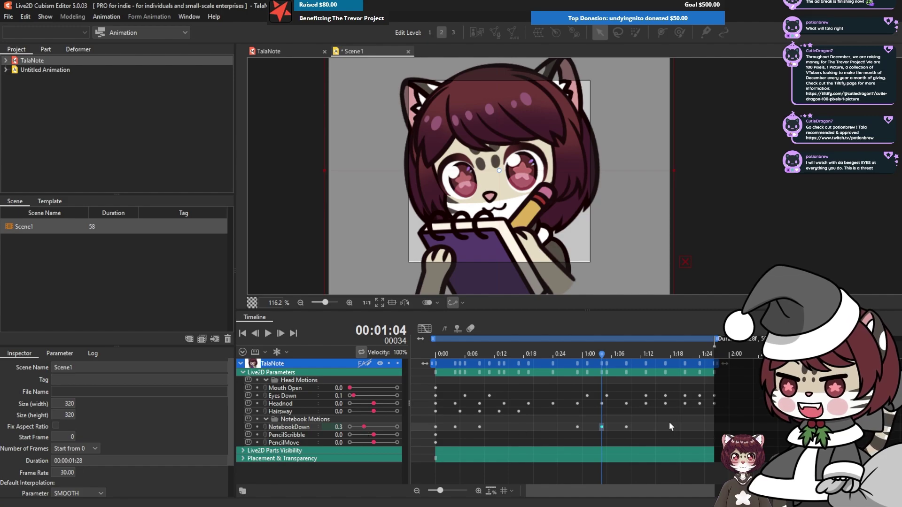
{"action": "left_click", "coordinate": [625, 426]}
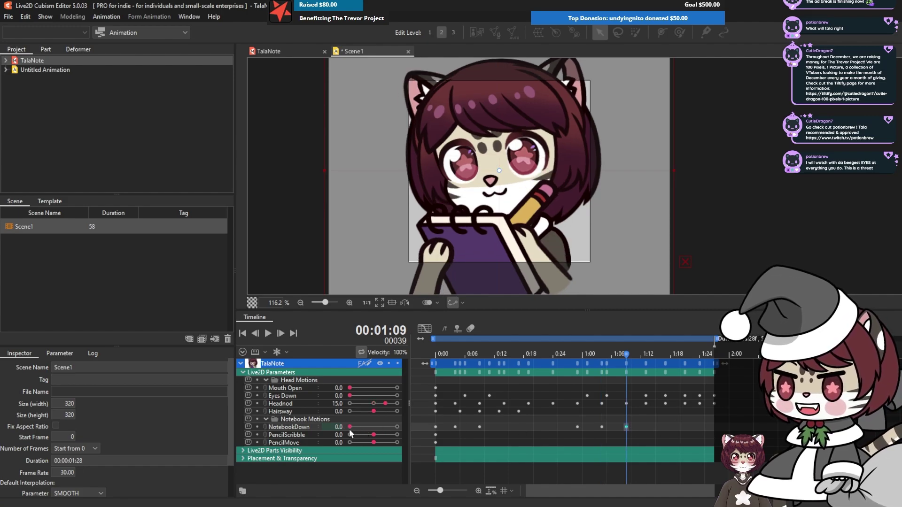
{"action": "left_click", "coordinate": [646, 425]}
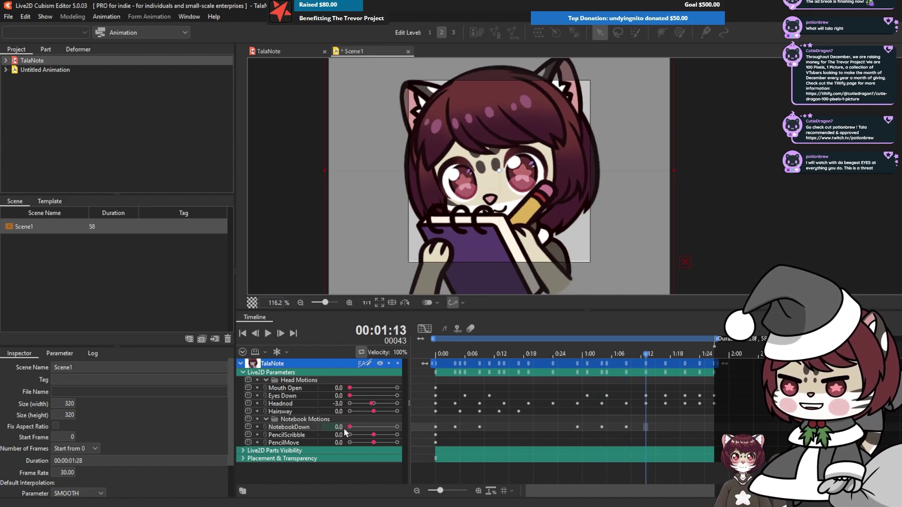
{"action": "left_click", "coordinate": [665, 427]}
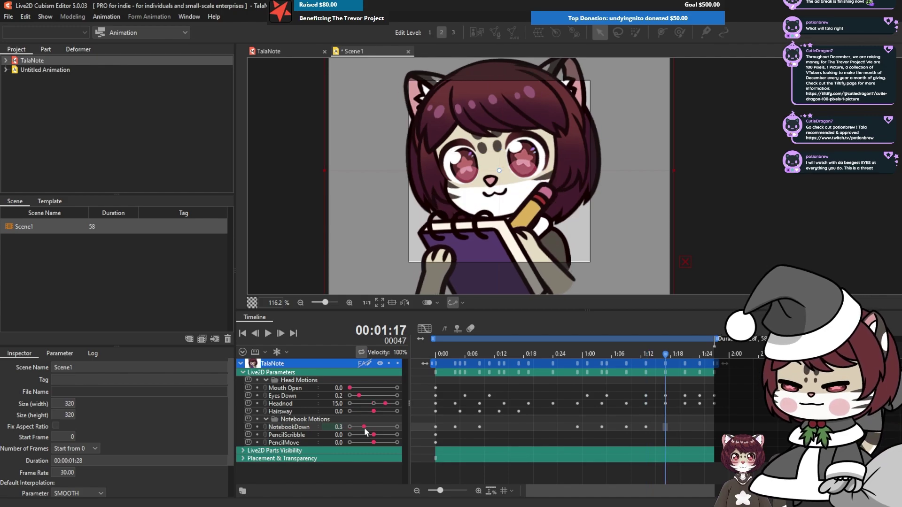
{"action": "key", "text": "Left"}
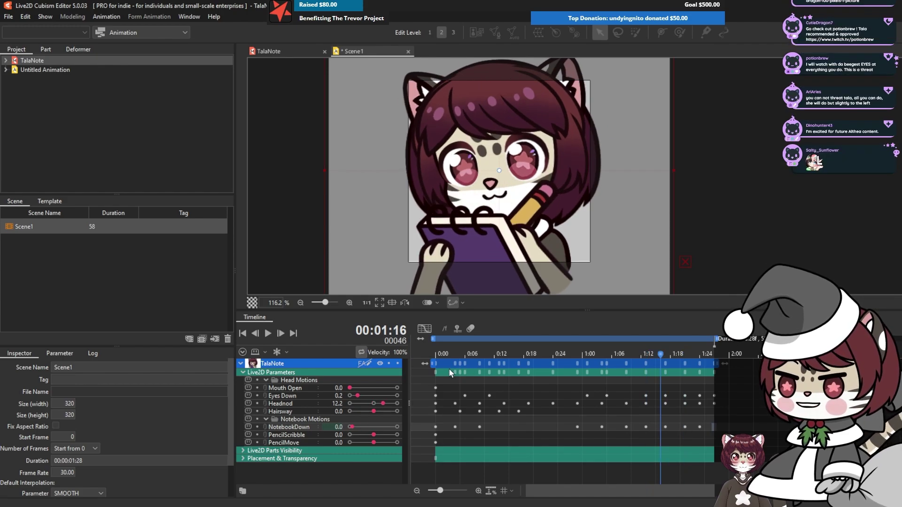
Step: Set NotebookDown to about 0.3 at the first frame and again at 1:27, then play the loop
{"action": "left_click", "coordinate": [436, 427]}
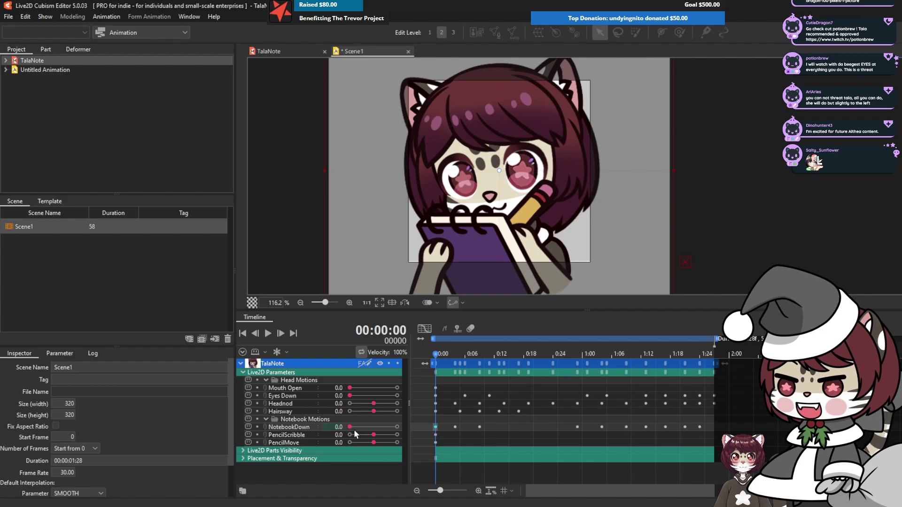
{"action": "left_click_drag", "start_coordinate": [354, 431], "coordinate": [364, 431]}
{"action": "left_click", "coordinate": [455, 427]}
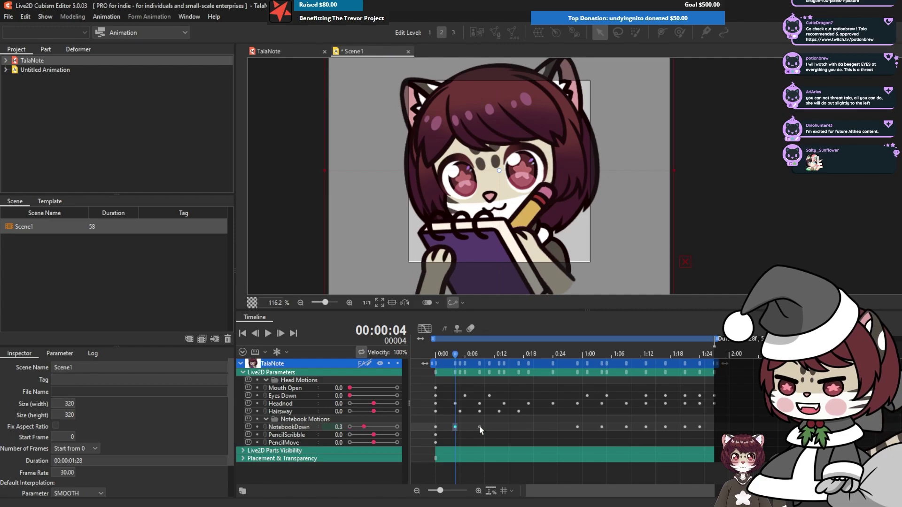
{"action": "left_click", "coordinate": [480, 427]}
{"action": "left_click", "coordinate": [701, 426]}
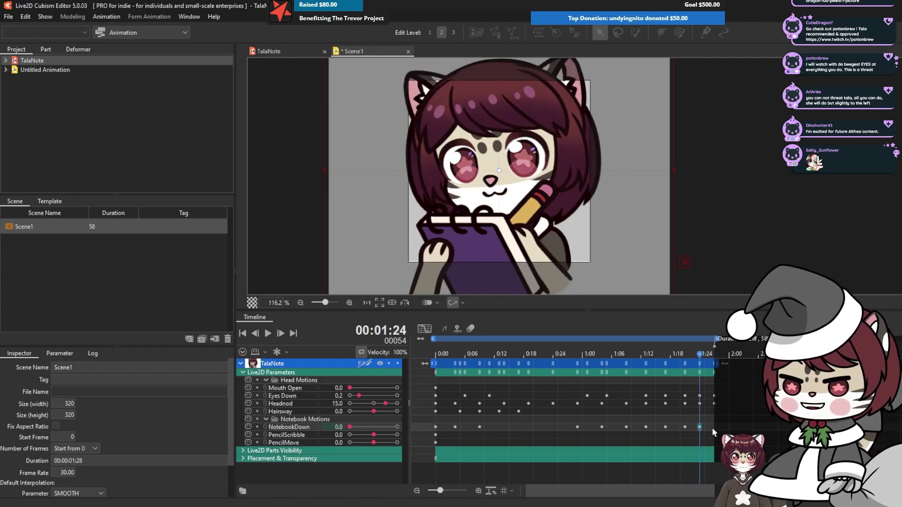
{"action": "left_click", "coordinate": [713, 428]}
{"action": "left_click_drag", "start_coordinate": [351, 426], "coordinate": [363, 434]}
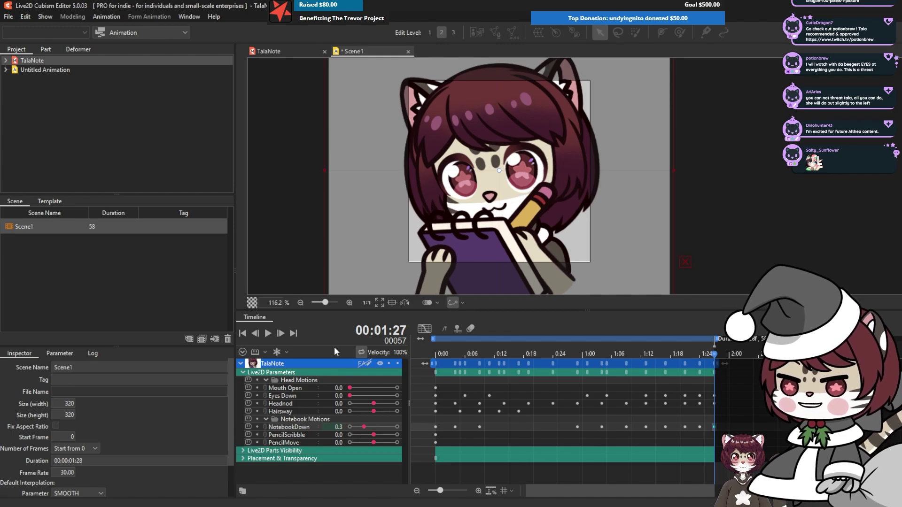
{"action": "left_click", "coordinate": [269, 335]}
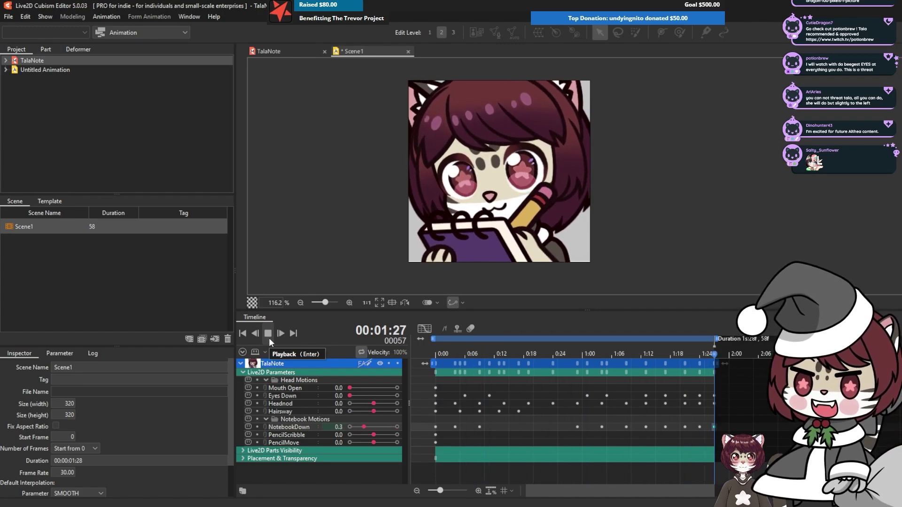
Step: Stop playback, check the pose around frame 10, and add a PencilScribble key at frame 9
{"action": "left_click", "coordinate": [269, 335]}
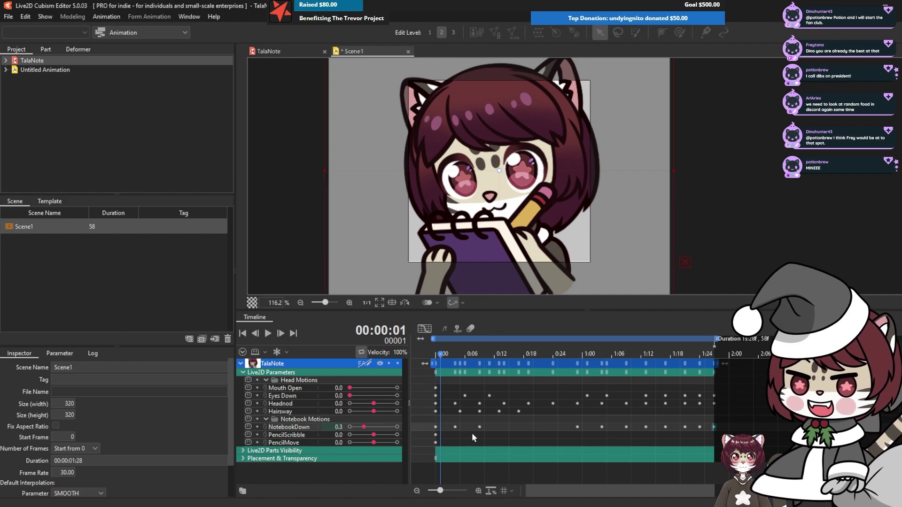
{"action": "left_click", "coordinate": [484, 435]}
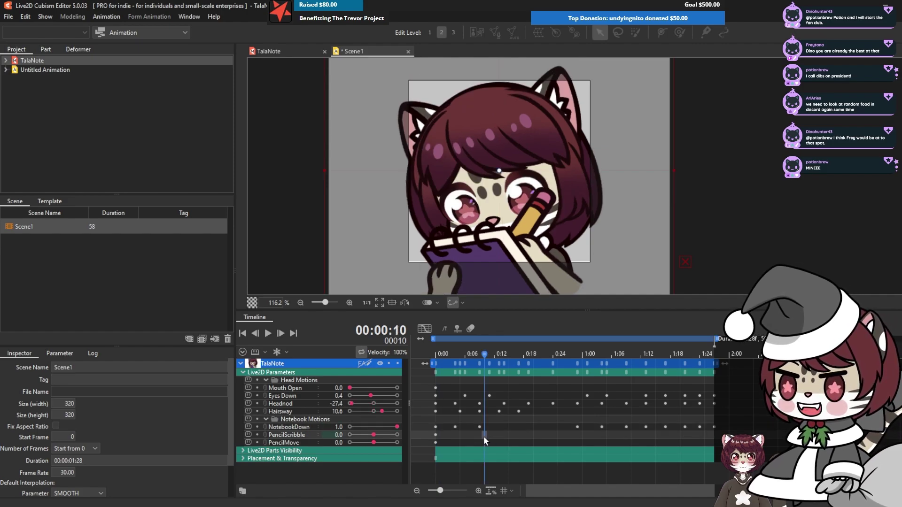
{"action": "left_click_drag", "start_coordinate": [486, 358], "coordinate": [480, 411]}
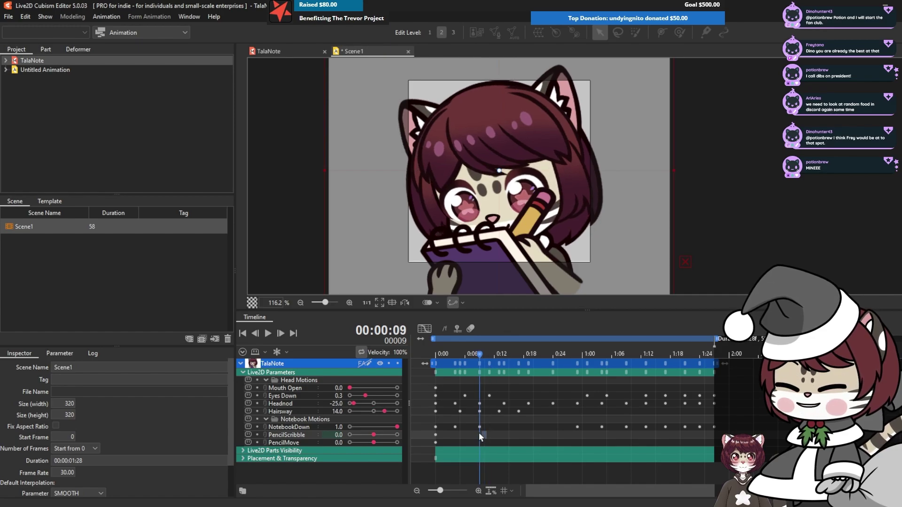
{"action": "left_click", "coordinate": [340, 434]}
{"action": "left_click", "coordinate": [339, 442]}
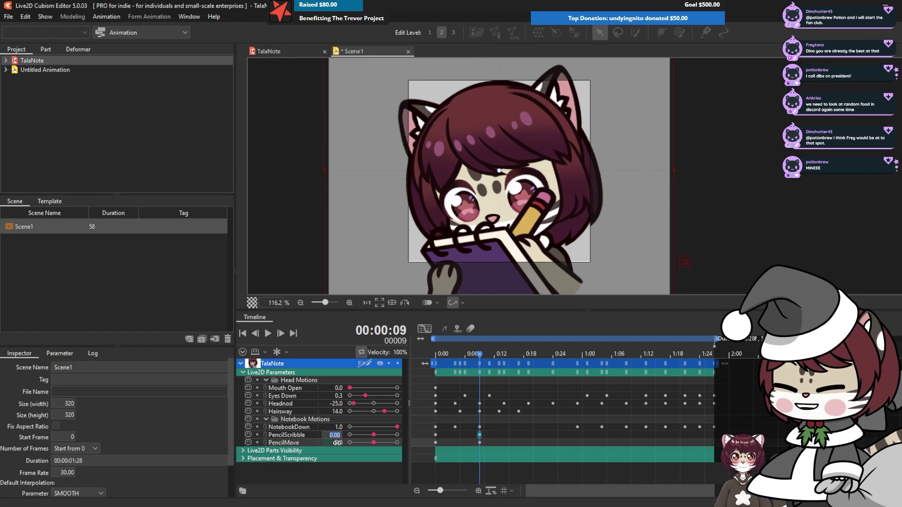
Step: Key PencilMove at -30 on frame 15, 0 on frame 21 and -30 on frame 29
{"action": "left_click", "coordinate": [505, 433]}
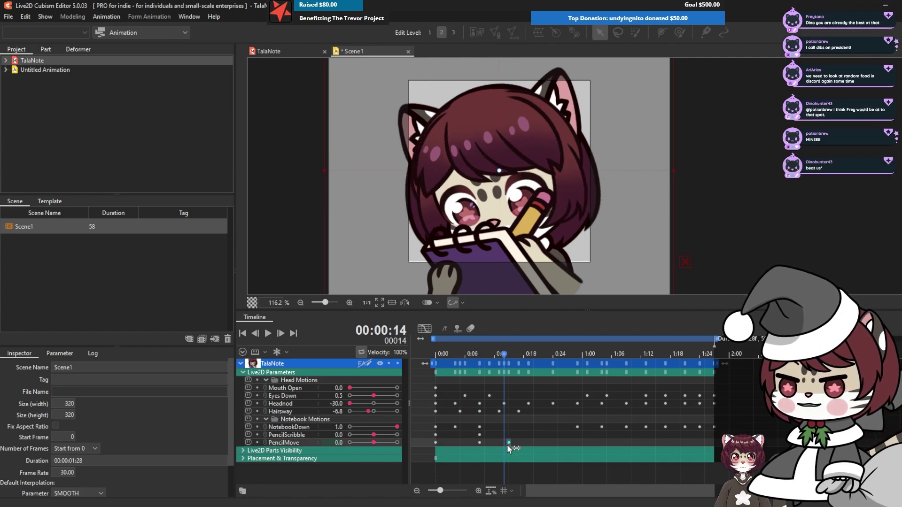
{"action": "left_click_drag", "start_coordinate": [504, 356], "coordinate": [512, 357]}
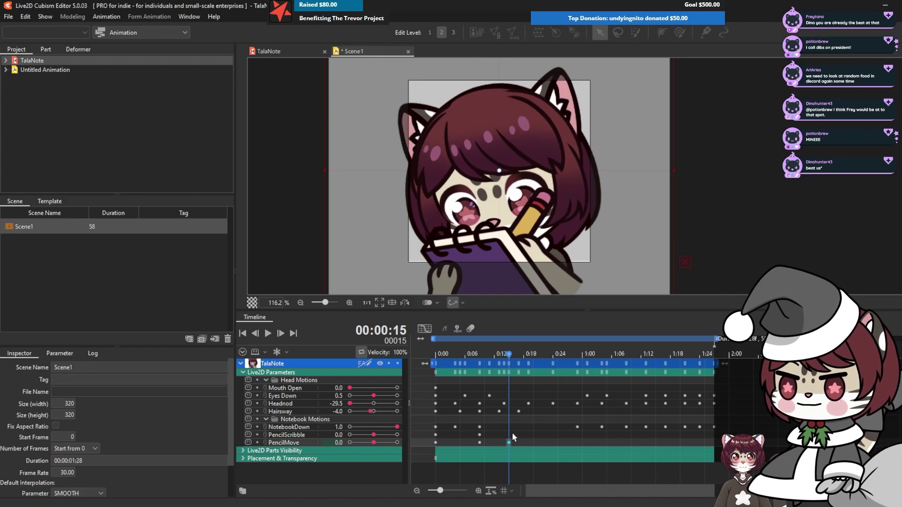
{"action": "left_click_drag", "start_coordinate": [372, 443], "coordinate": [345, 441]}
{"action": "left_click", "coordinate": [533, 442]}
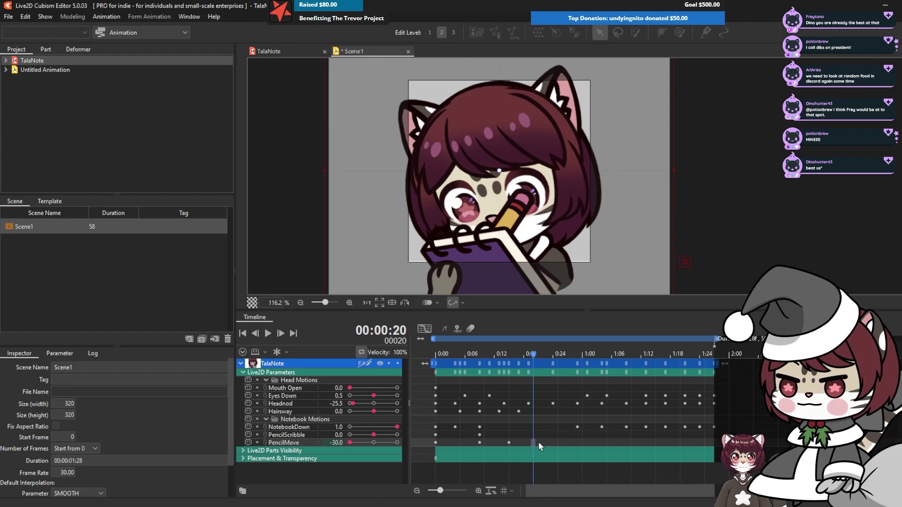
{"action": "left_click", "coordinate": [539, 443]}
{"action": "left_click_drag", "start_coordinate": [345, 442], "coordinate": [373, 442]}
{"action": "left_click", "coordinate": [581, 442]}
{"action": "left_click", "coordinate": [573, 443]}
{"action": "left_click", "coordinate": [579, 443]}
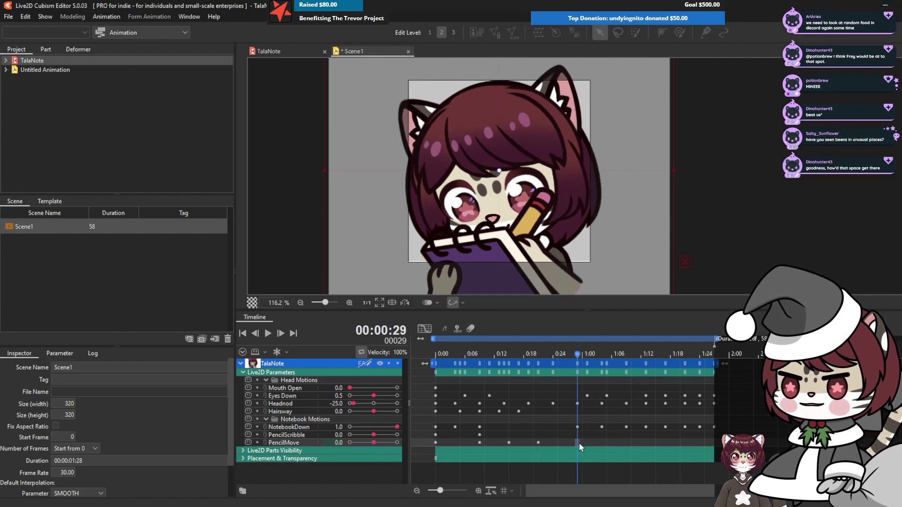
{"action": "left_click", "coordinate": [587, 444]}
{"action": "left_click", "coordinate": [578, 444]}
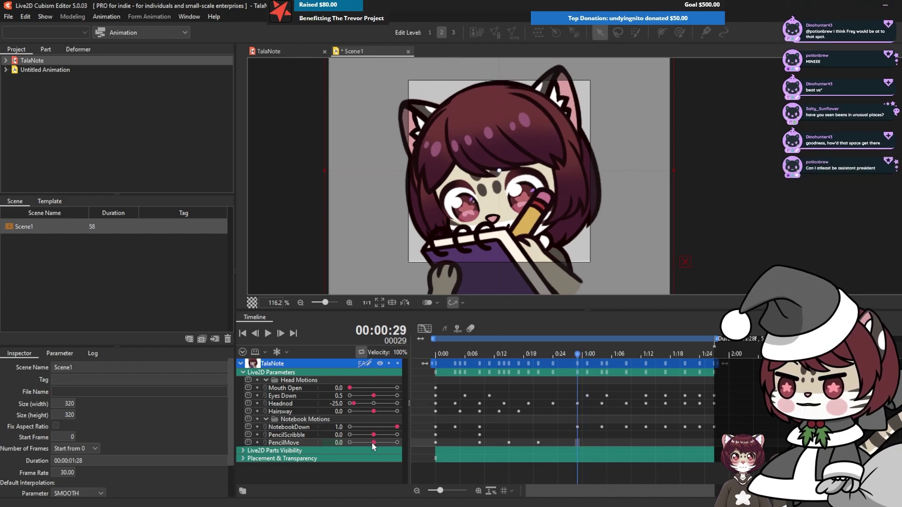
{"action": "left_click_drag", "start_coordinate": [373, 443], "coordinate": [344, 437]}
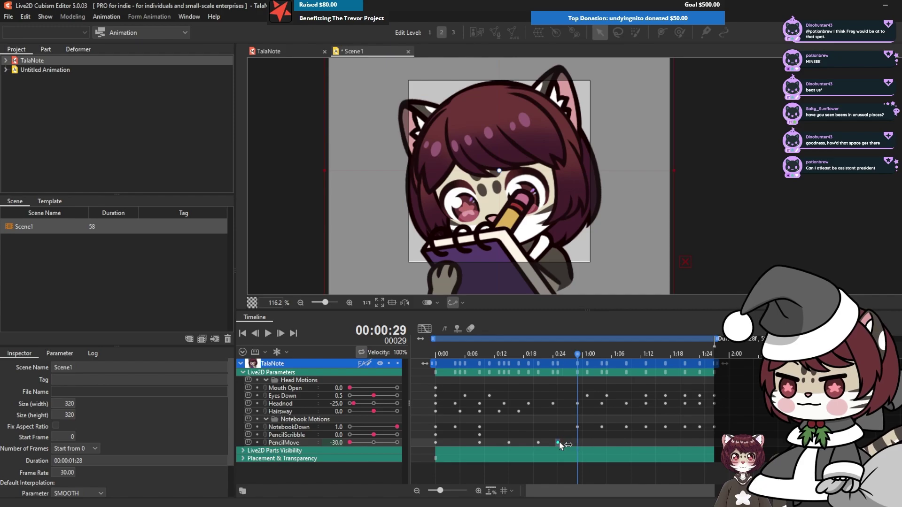
Step: After a preview, soften PencilMove to -11 at frame 15 and -13 at 0:25, then replay
{"action": "left_click_drag", "start_coordinate": [578, 354], "coordinate": [298, 352]}
{"action": "left_click", "coordinate": [266, 335]}
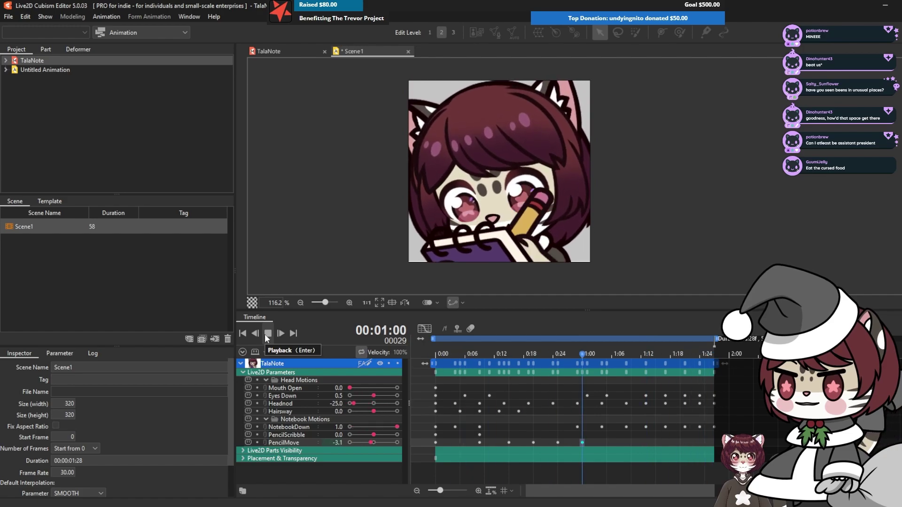
{"action": "left_click", "coordinate": [264, 334]}
{"action": "left_click", "coordinate": [509, 386]}
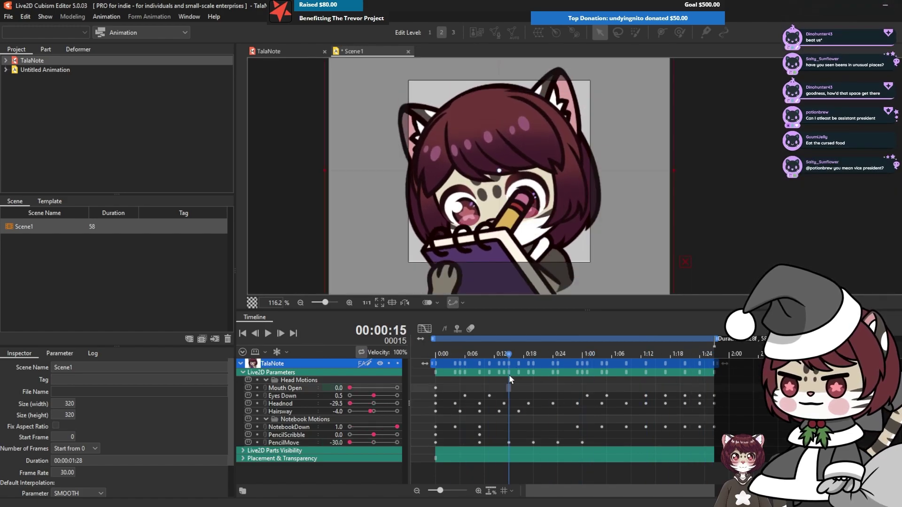
{"action": "left_click", "coordinate": [509, 443]}
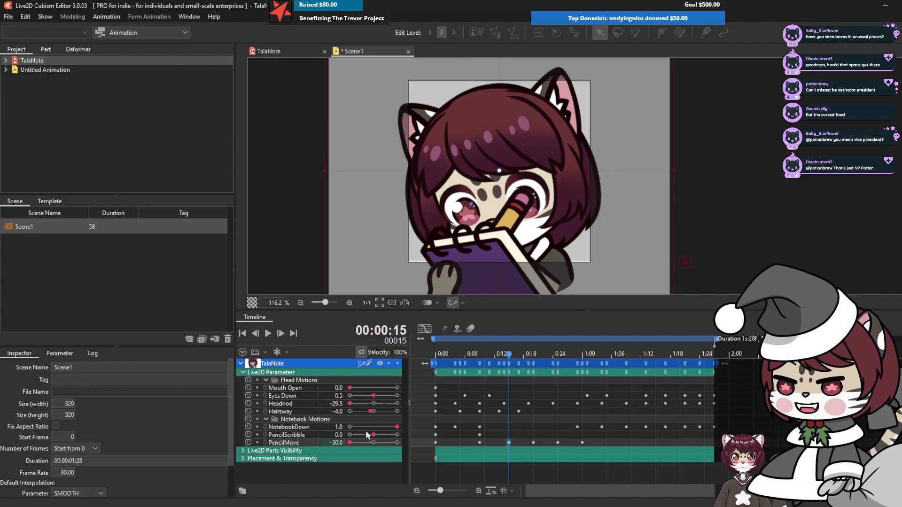
{"action": "left_click_drag", "start_coordinate": [351, 444], "coordinate": [363, 442]}
{"action": "left_click", "coordinate": [557, 443]}
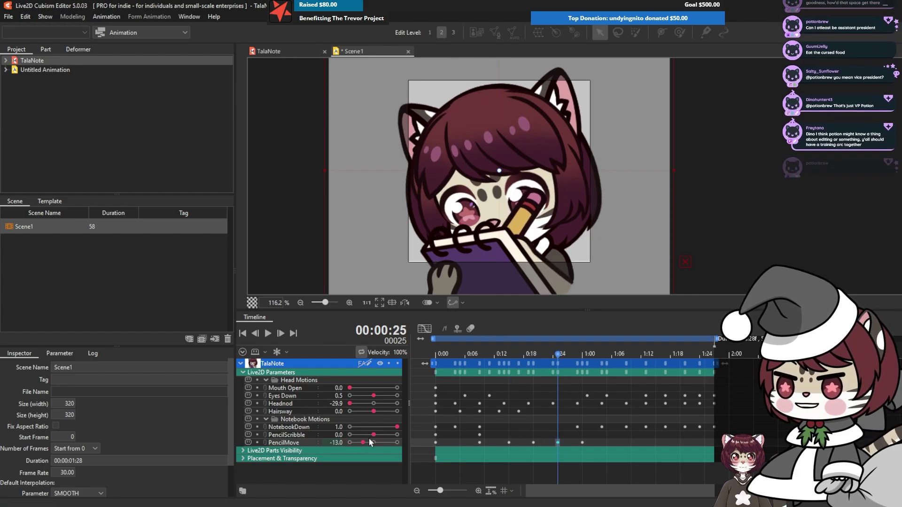
{"action": "left_click_drag", "start_coordinate": [555, 356], "coordinate": [335, 353]}
{"action": "left_click", "coordinate": [268, 333]}
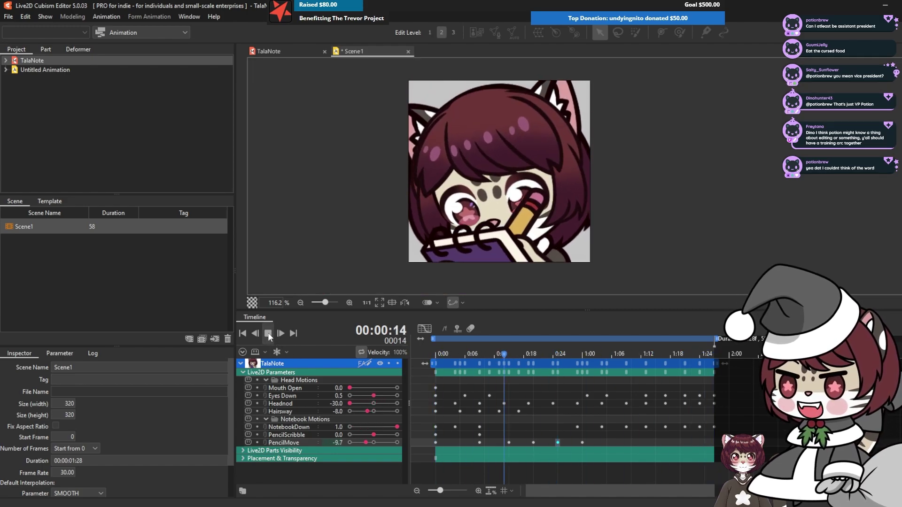
{"action": "key", "text": "space"}
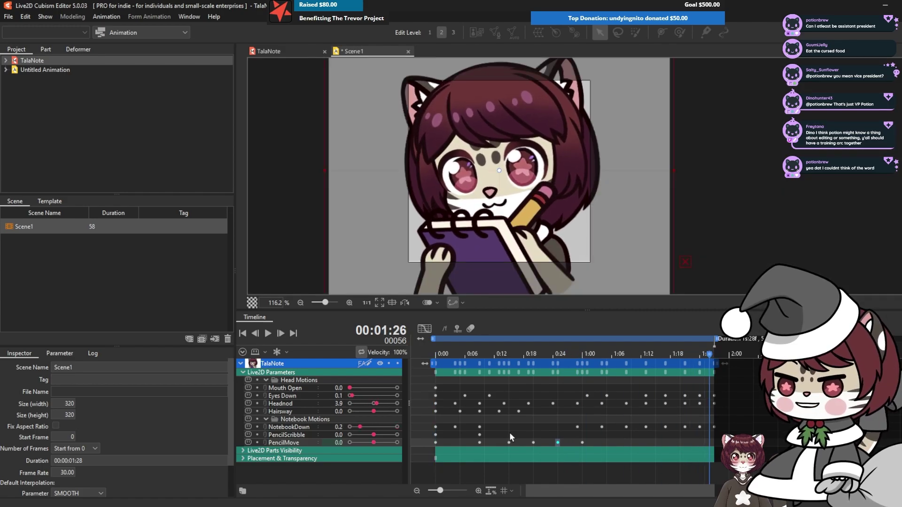
Step: Play from the start, stop near 1:03, and key Mouth Open closed at 1:04
{"action": "left_click", "coordinate": [504, 432]}
{"action": "left_click", "coordinate": [499, 434]}
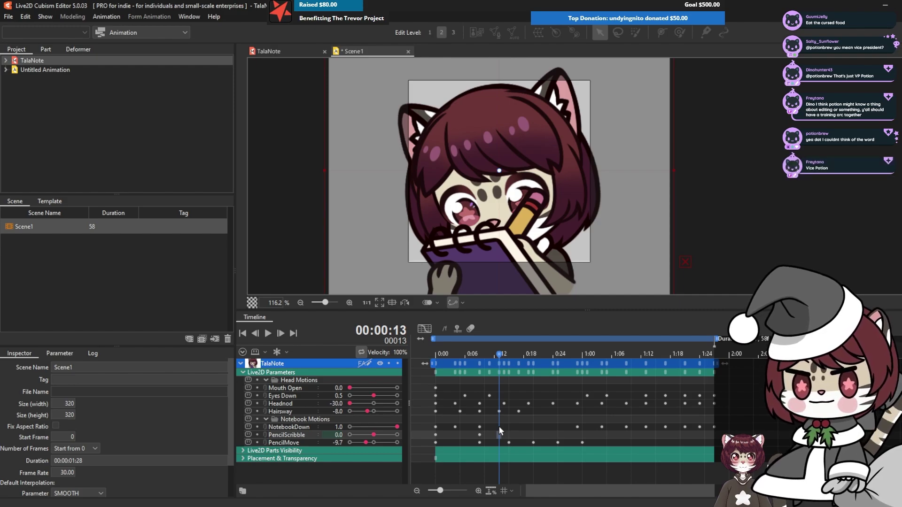
{"action": "left_click_drag", "start_coordinate": [499, 354], "coordinate": [436, 357]}
{"action": "left_click", "coordinate": [272, 334]}
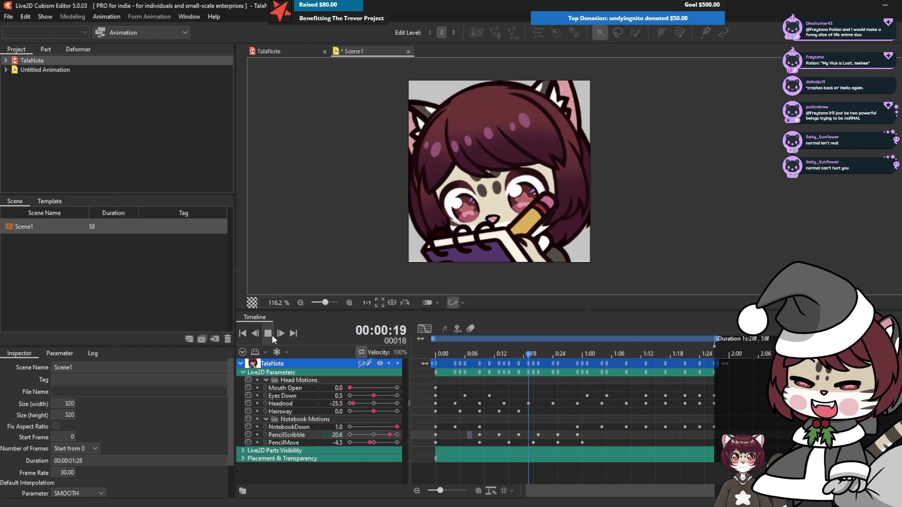
{"action": "left_click", "coordinate": [598, 361]}
{"action": "left_click_drag", "start_coordinate": [599, 361], "coordinate": [600, 387]}
{"action": "left_click", "coordinate": [601, 388]}
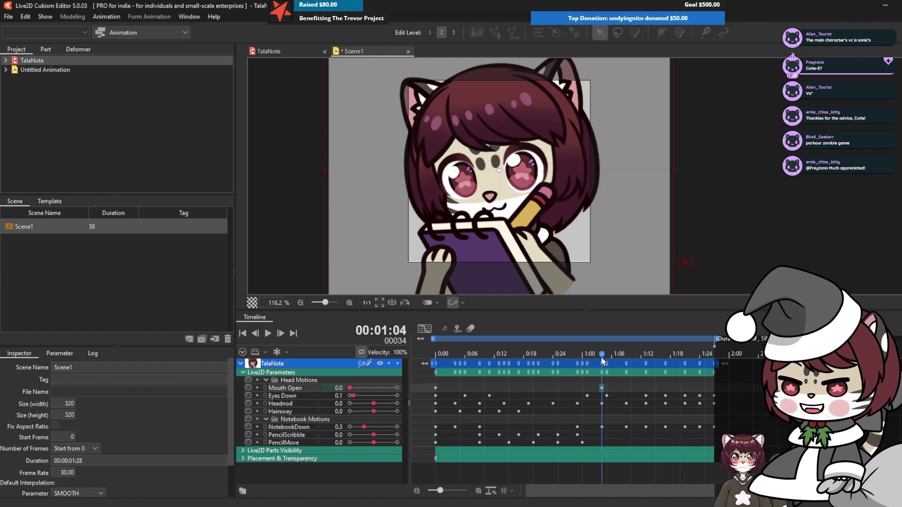
Step: Key Mouth Open 1.0 at 1:07 and 1:24 and 0 at 1:27, then preview it
{"action": "left_click_drag", "start_coordinate": [601, 357], "coordinate": [613, 357]}
{"action": "left_click", "coordinate": [616, 387]}
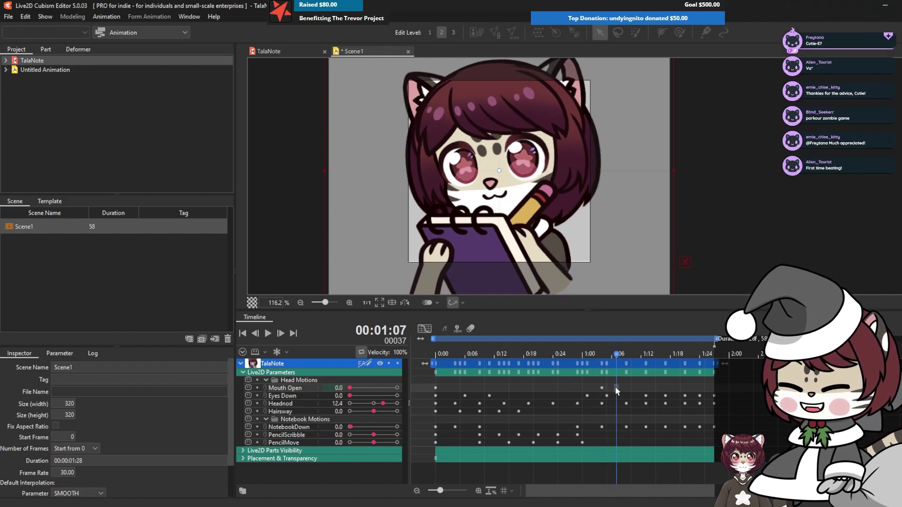
{"action": "left_click_drag", "start_coordinate": [363, 390], "coordinate": [462, 387]}
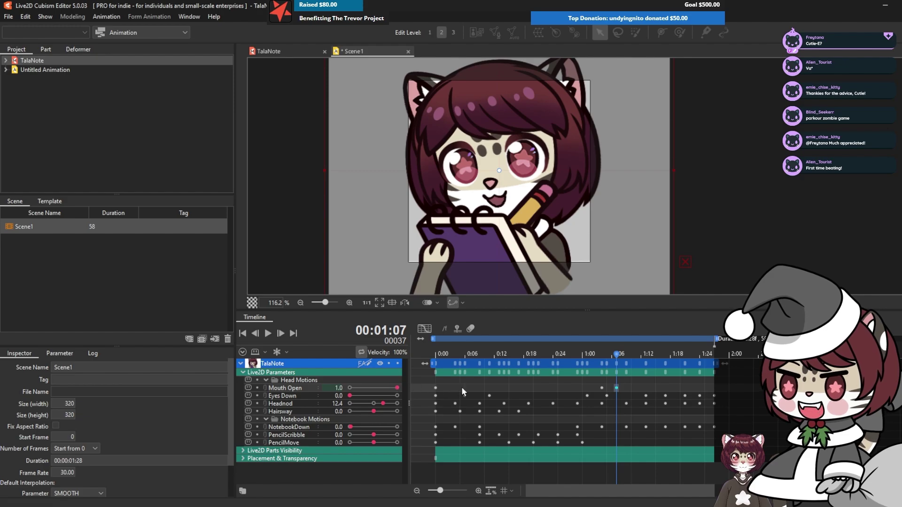
{"action": "left_click", "coordinate": [698, 387]}
{"action": "left_click", "coordinate": [705, 387]}
{"action": "left_click", "coordinate": [700, 388]}
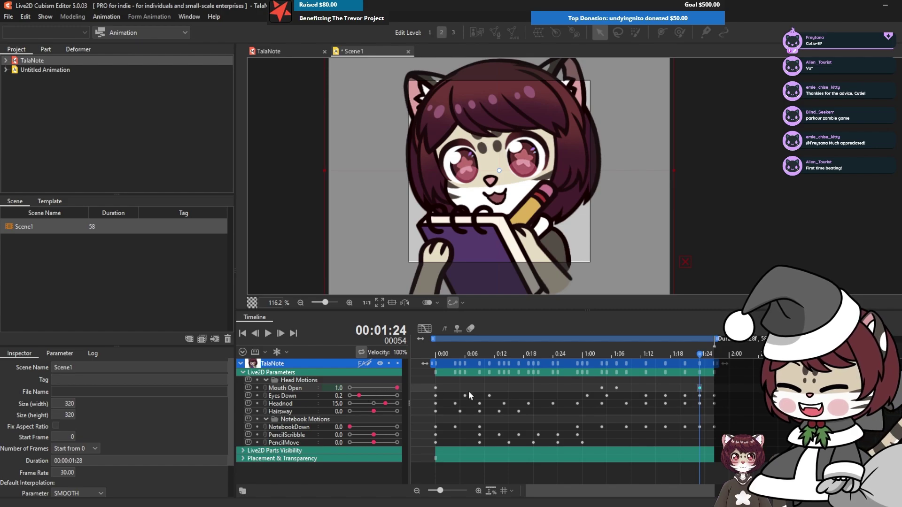
{"action": "left_click", "coordinate": [712, 388]}
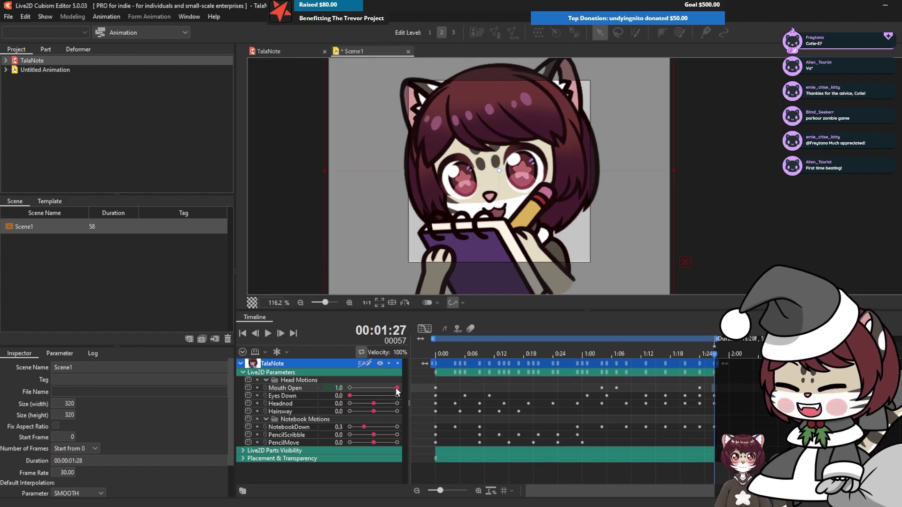
{"action": "key", "text": "ctrl+v"}
{"action": "left_click", "coordinate": [699, 387]}
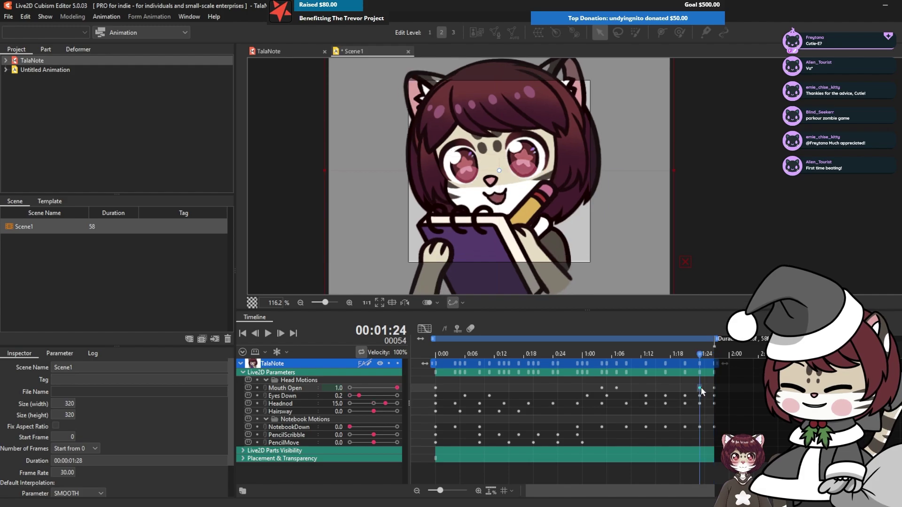
{"action": "left_click", "coordinate": [267, 334]}
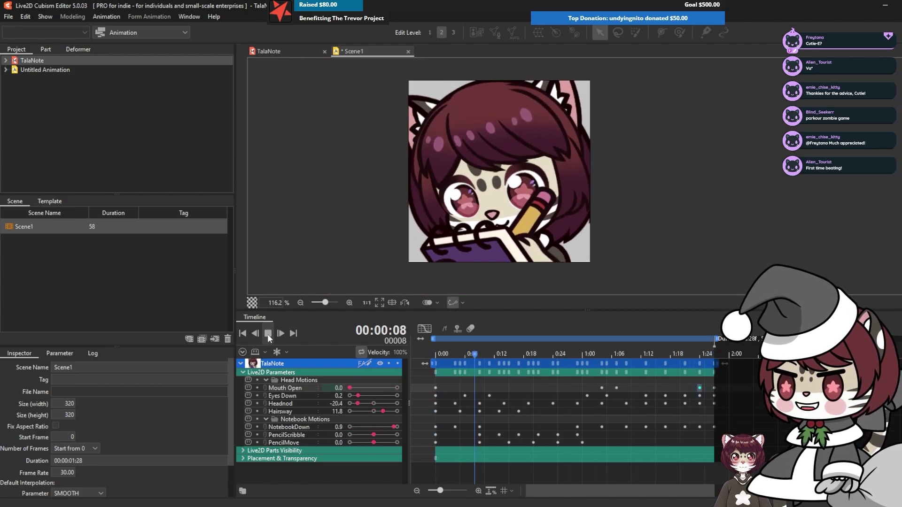
{"action": "left_click", "coordinate": [268, 334]}
{"action": "left_click_drag", "start_coordinate": [446, 375], "coordinate": [518, 374]}
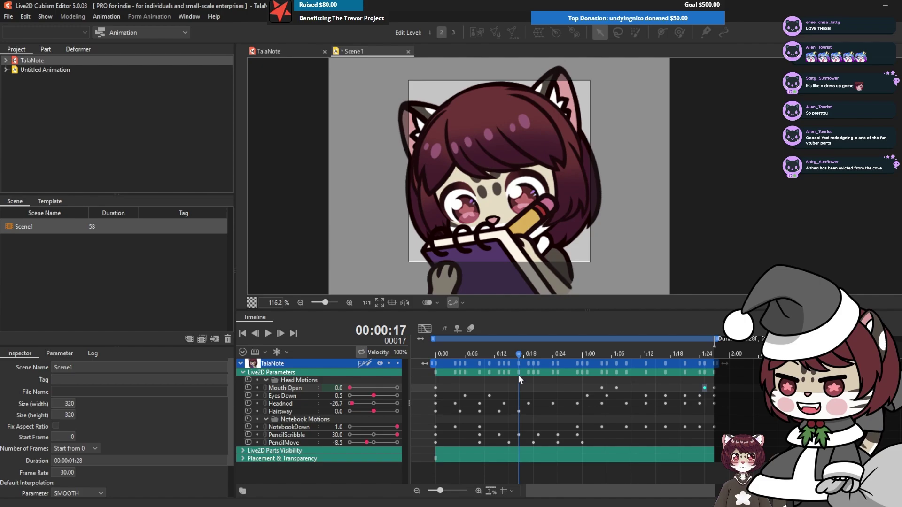
Step: Drag the Hairsway keys later and set Hairsway to -5.0 at 0:29
{"action": "left_click", "coordinate": [519, 411]}
{"action": "left_click_drag", "start_coordinate": [520, 412], "coordinate": [560, 416]}
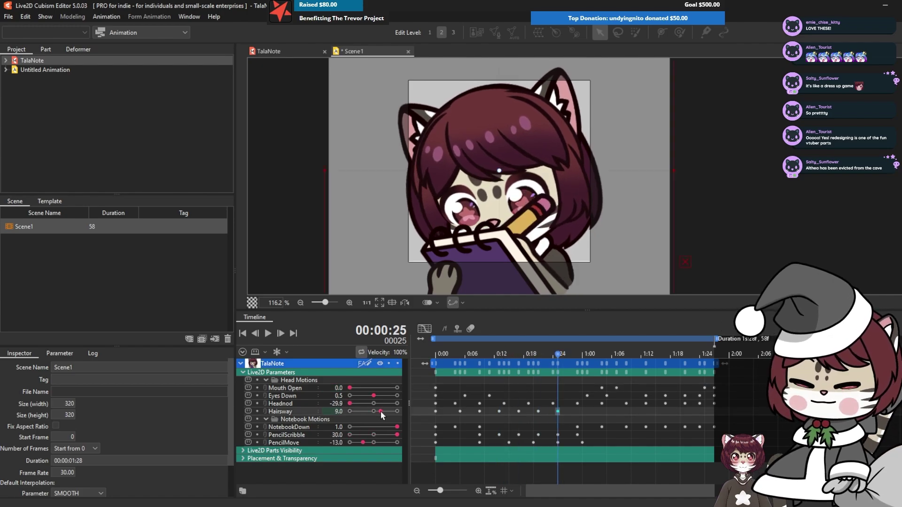
{"action": "key", "text": "Right"}
{"action": "key", "text": "Right"}
{"action": "key", "text": "Right"}
{"action": "key", "text": "Right"}
{"action": "left_click_drag", "start_coordinate": [367, 412], "coordinate": [369, 410]}
{"action": "left_click", "coordinate": [558, 412]}
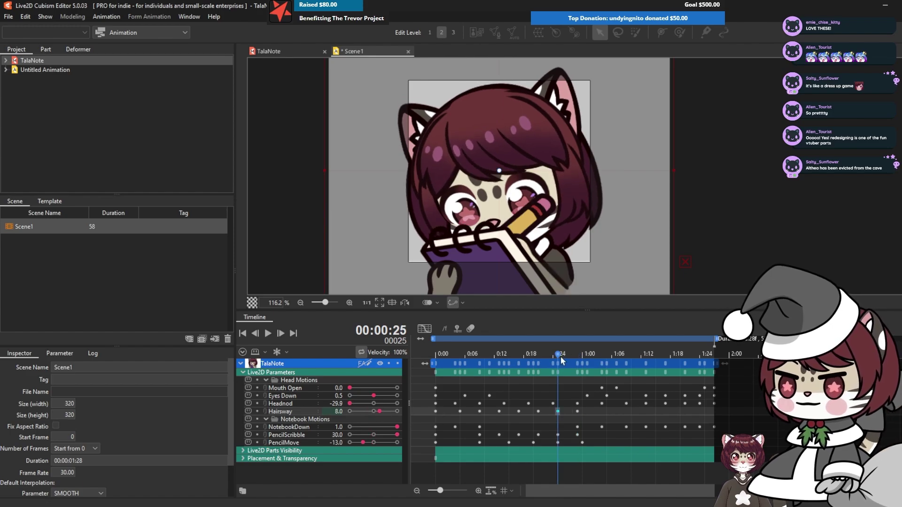
{"action": "left_click", "coordinate": [268, 333]}
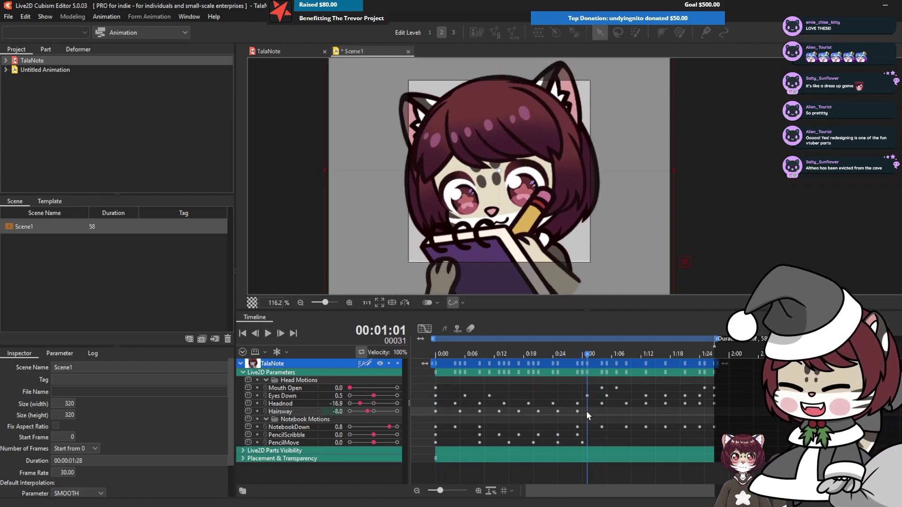
{"action": "left_click_drag", "start_coordinate": [589, 409], "coordinate": [559, 413]}
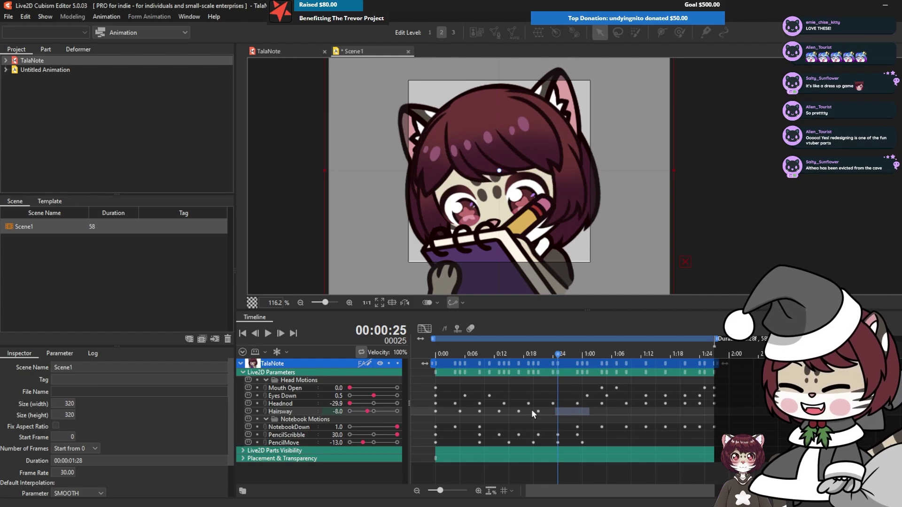
Step: Shift the Hairsway key from 0:17 to 0:16 and reposition the selected keys to about 0:27
{"action": "left_click", "coordinate": [540, 419]}
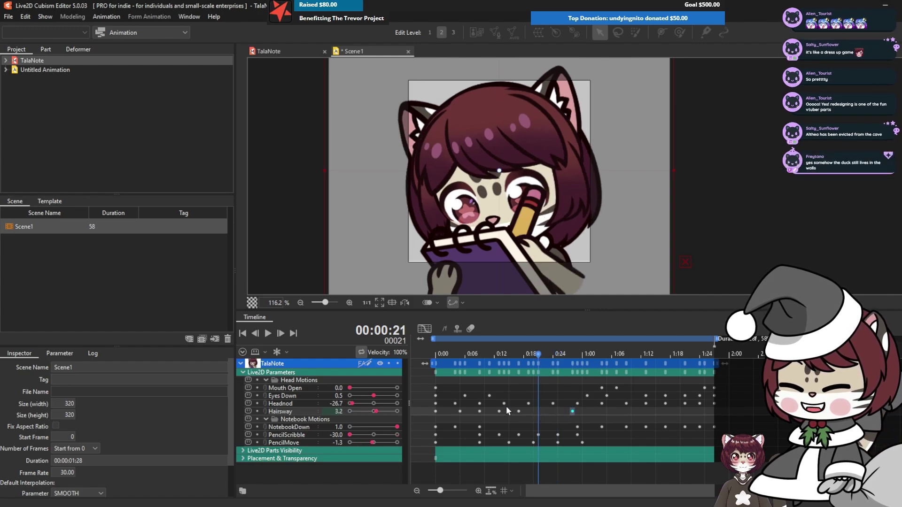
{"action": "left_click", "coordinate": [520, 411]}
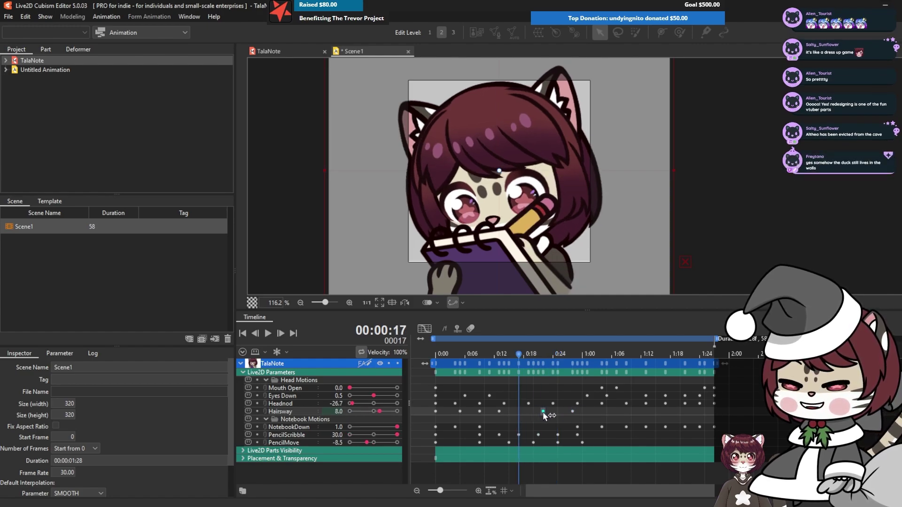
{"action": "mouse_move", "coordinate": [520, 414]}
{"action": "left_mouse_down"}
{"action": "mouse_move", "coordinate": [500, 411]}
{"action": "mouse_move", "coordinate": [515, 413]}
{"action": "left_mouse_up"}
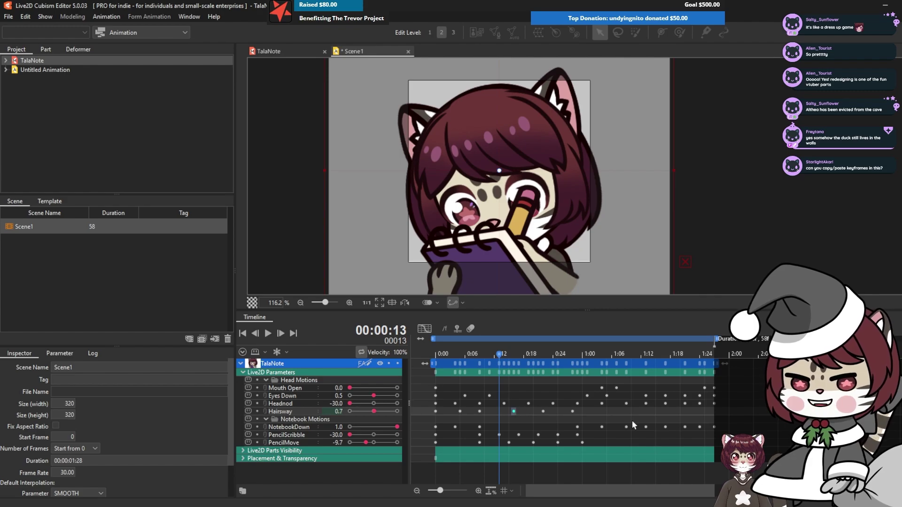
{"action": "left_click", "coordinate": [543, 411]}
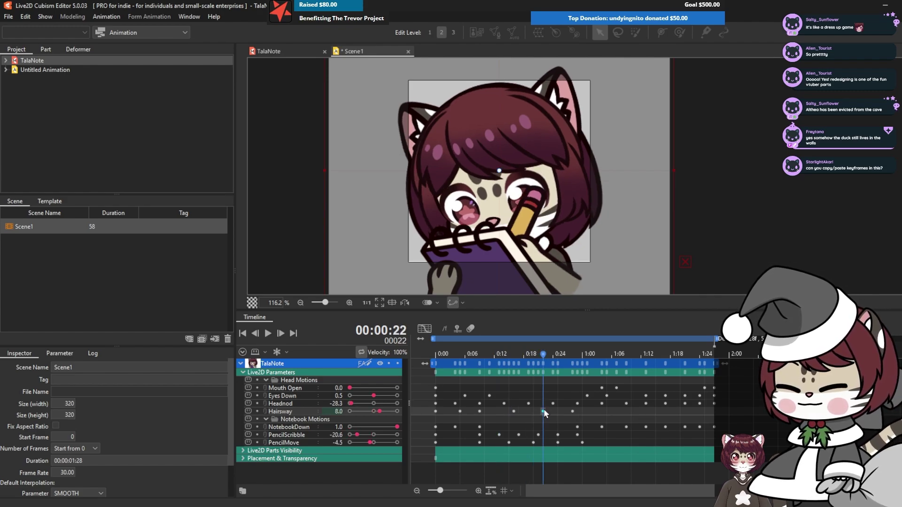
{"action": "left_click_drag", "start_coordinate": [582, 410], "coordinate": [515, 410]}
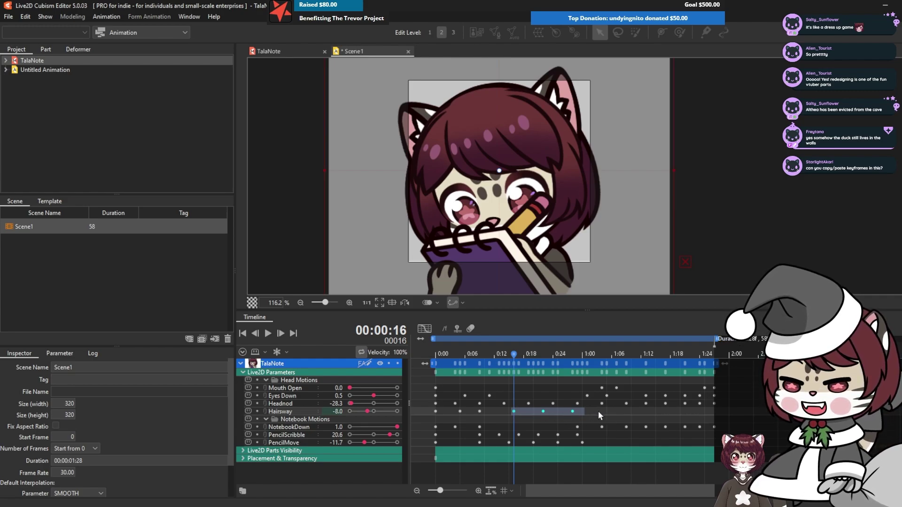
{"action": "left_click_drag", "start_coordinate": [599, 410], "coordinate": [627, 412]}
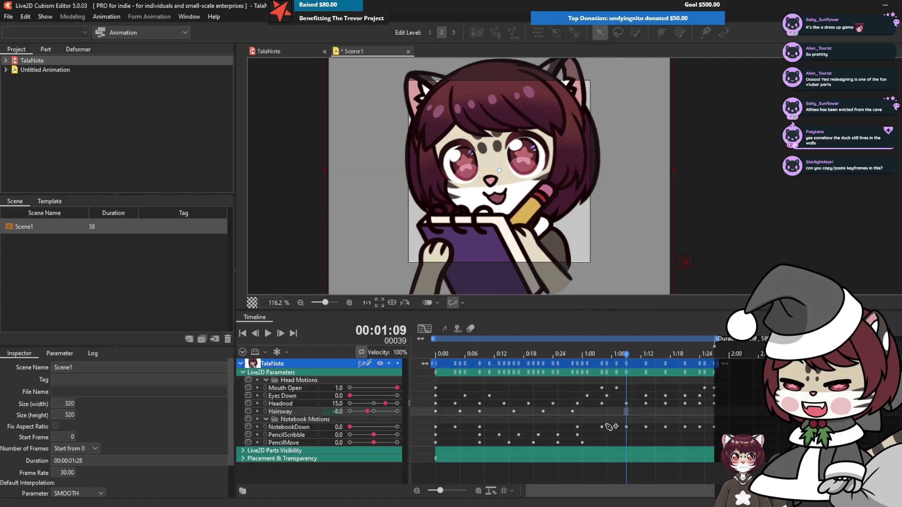
{"action": "left_click", "coordinate": [567, 411]}
{"action": "left_click_drag", "start_coordinate": [565, 355], "coordinate": [518, 415]}
{"action": "left_click", "coordinate": [548, 411]}
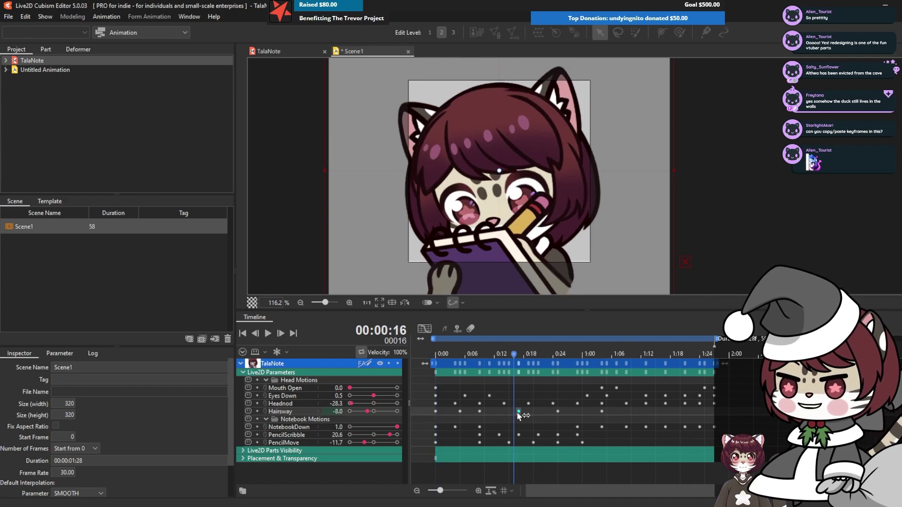
Step: Push the later Hairsway keys further out, preview the loop, and rewind to frame 0
{"action": "left_click_drag", "start_coordinate": [515, 355], "coordinate": [313, 322]}
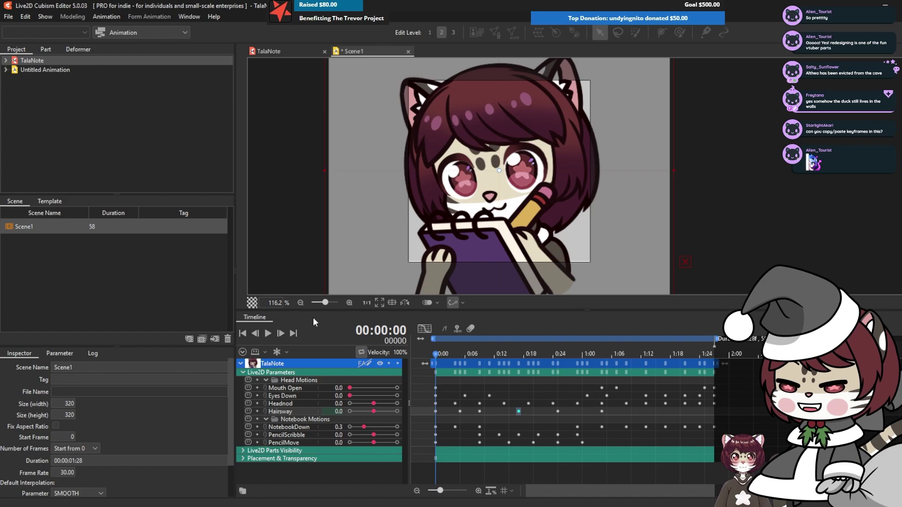
{"action": "left_click", "coordinate": [268, 333]}
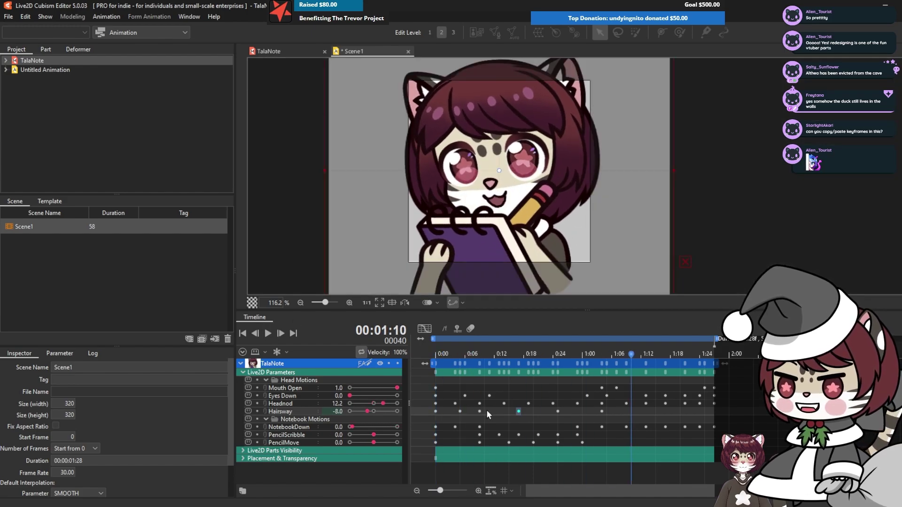
{"action": "left_click", "coordinate": [462, 410]}
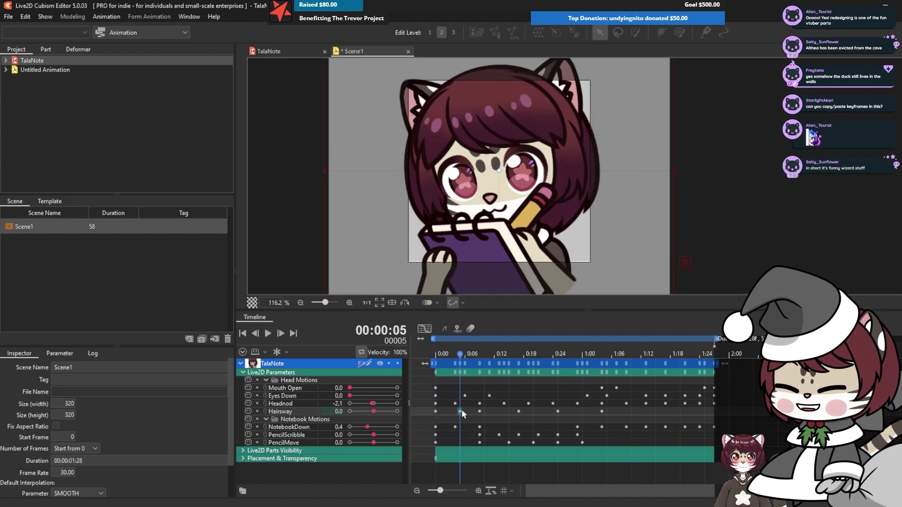
{"action": "left_click_drag", "start_coordinate": [480, 410], "coordinate": [617, 411]}
{"action": "left_click", "coordinate": [268, 334]}
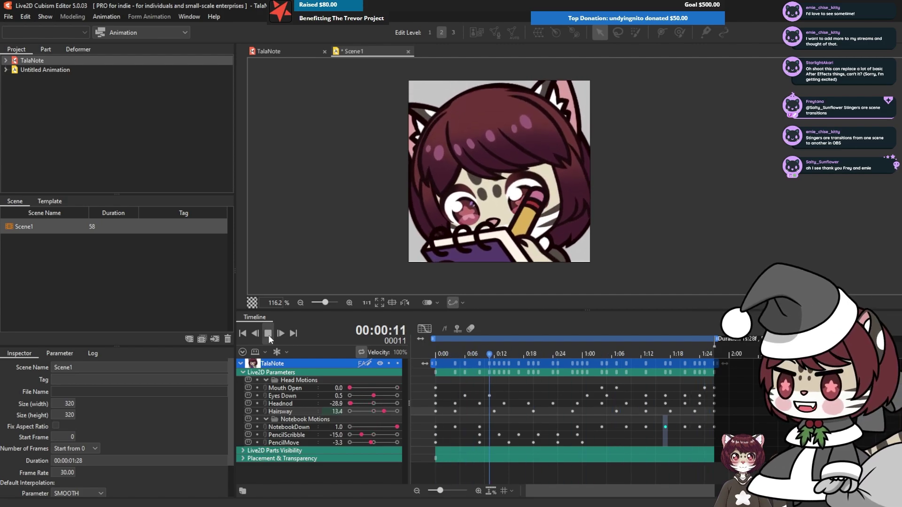
{"action": "left_click", "coordinate": [269, 335]}
{"action": "left_click_drag", "start_coordinate": [508, 354], "coordinate": [431, 360]}
Step: Delete the Grey and Layer 5 layers from the TalaNote model
{"action": "left_click", "coordinate": [263, 52]}
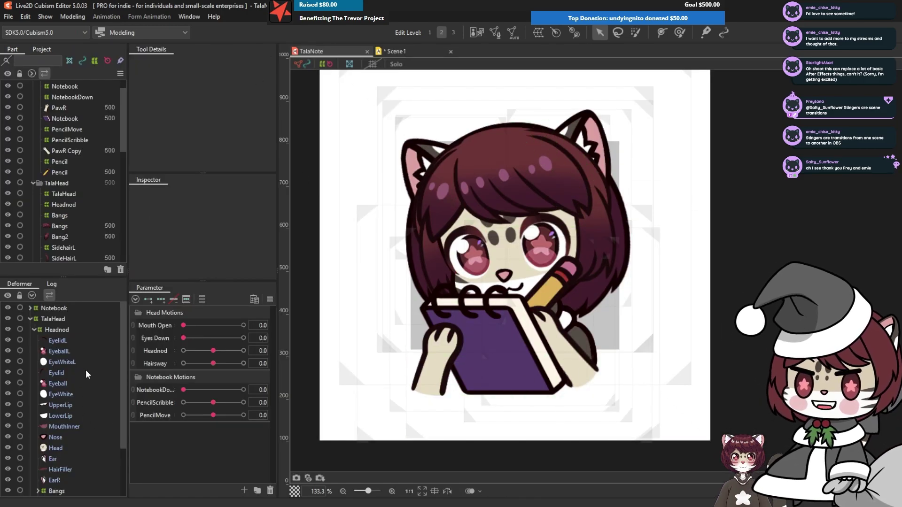
{"action": "scroll", "coordinate": [63, 399], "scroll_direction": "down", "scroll_amount": 2}
{"action": "left_click", "coordinate": [49, 492]}
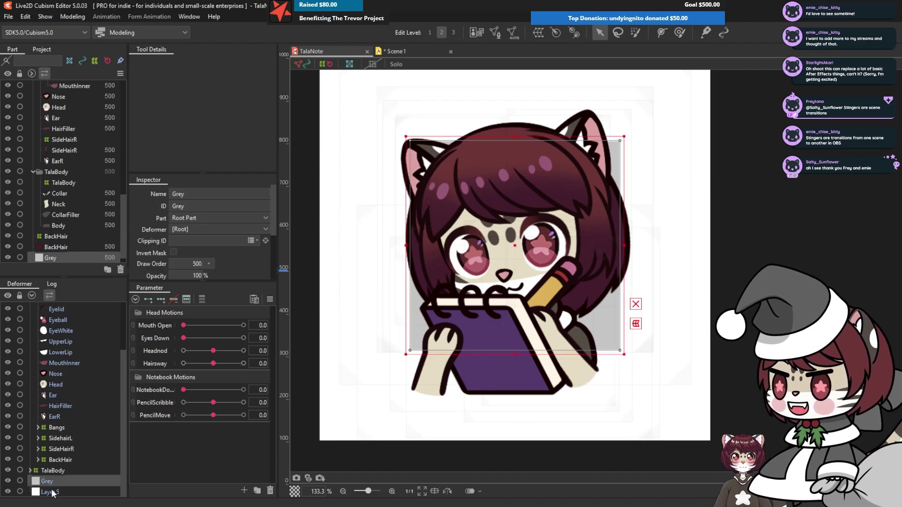
{"action": "left_click", "coordinate": [57, 480], "text": "shift"}
{"action": "key", "text": "Delete"}
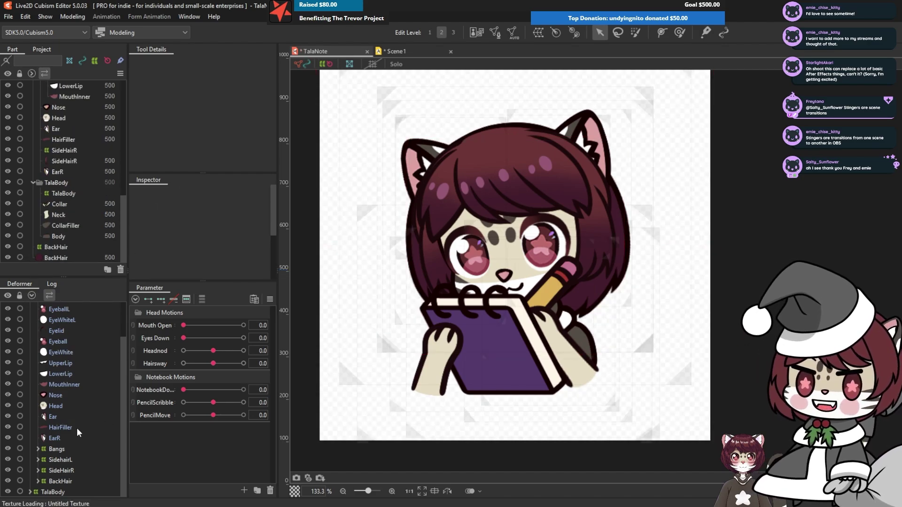
Step: Save the TalaNote model and return to Scene1
{"action": "left_click", "coordinate": [9, 17]}
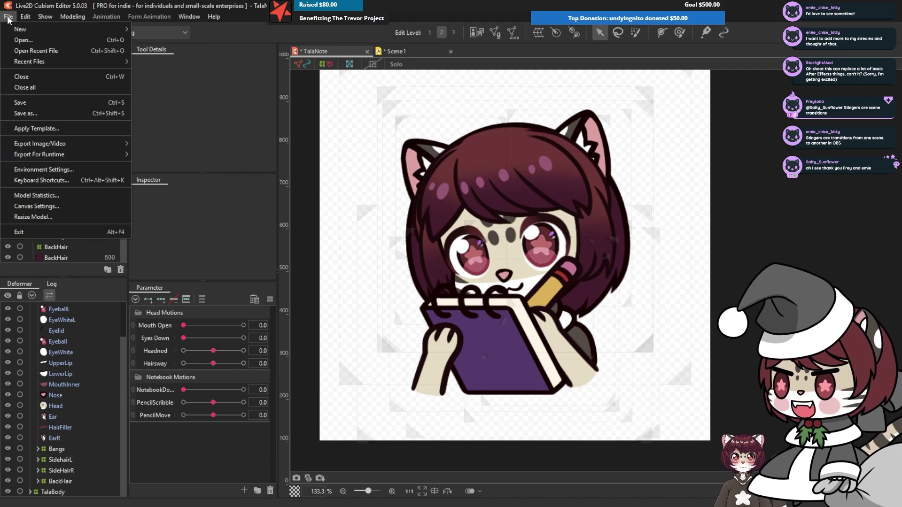
{"action": "left_click", "coordinate": [35, 104]}
{"action": "left_click", "coordinate": [410, 51]}
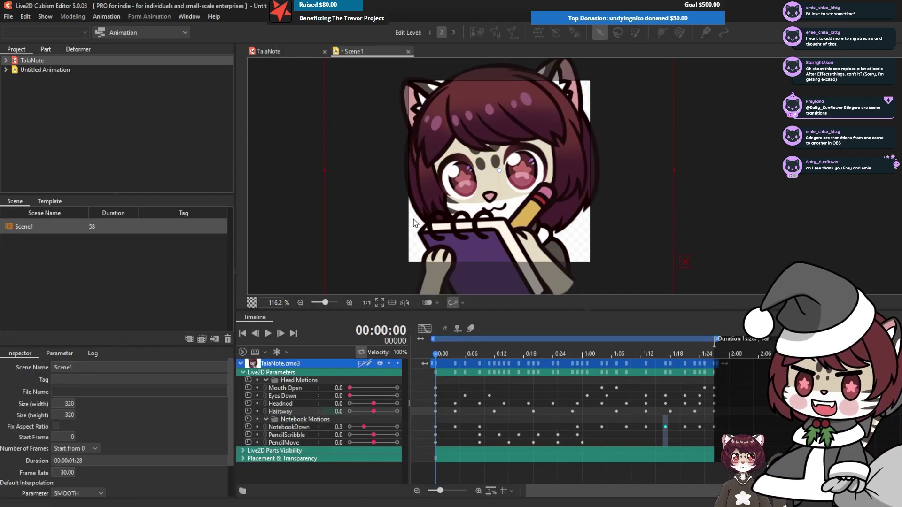
Step: Save the animation as talascribble and bring up the GIF Animation export option
{"action": "left_click", "coordinate": [8, 16]}
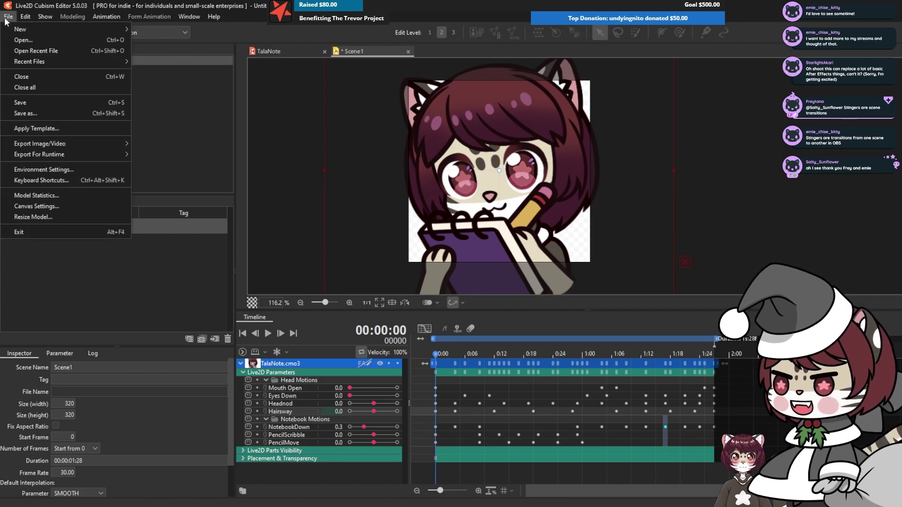
{"action": "left_click", "coordinate": [72, 112]}
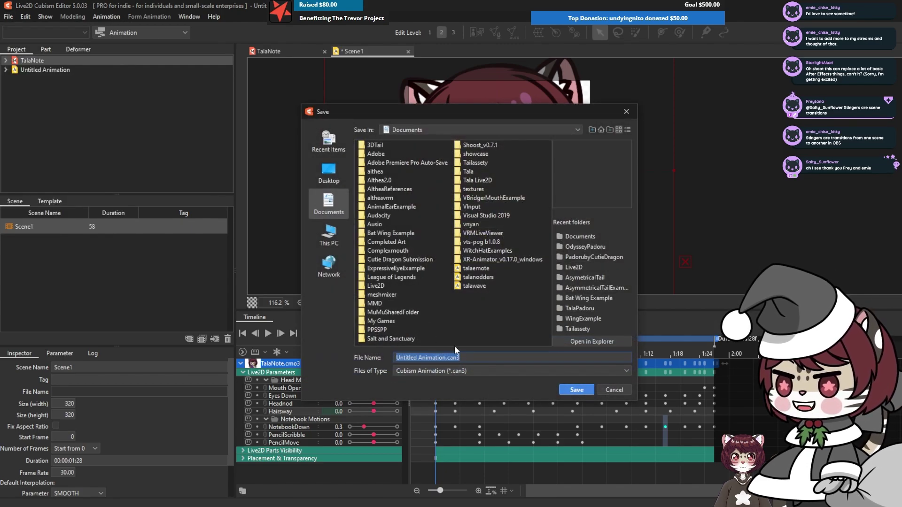
{"action": "type", "text": "talascribble"}
{"action": "key", "text": "Return"}
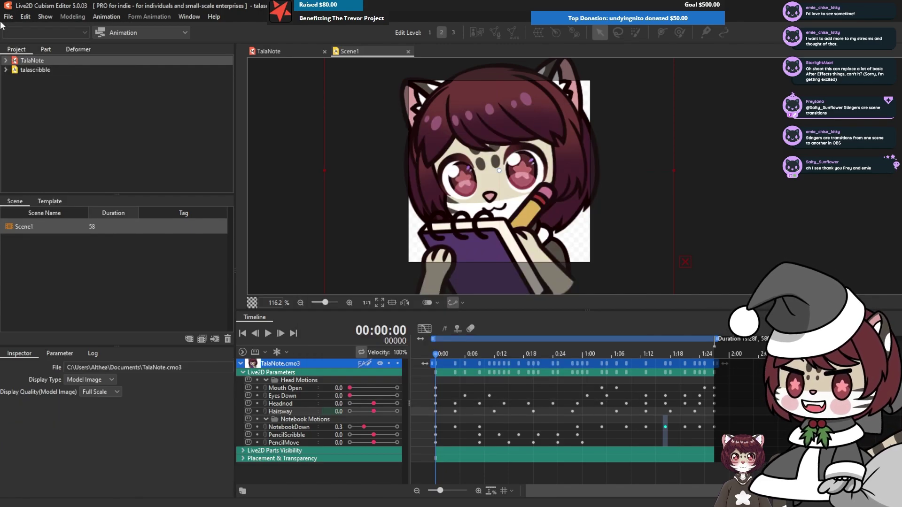
{"action": "left_click", "coordinate": [8, 16]}
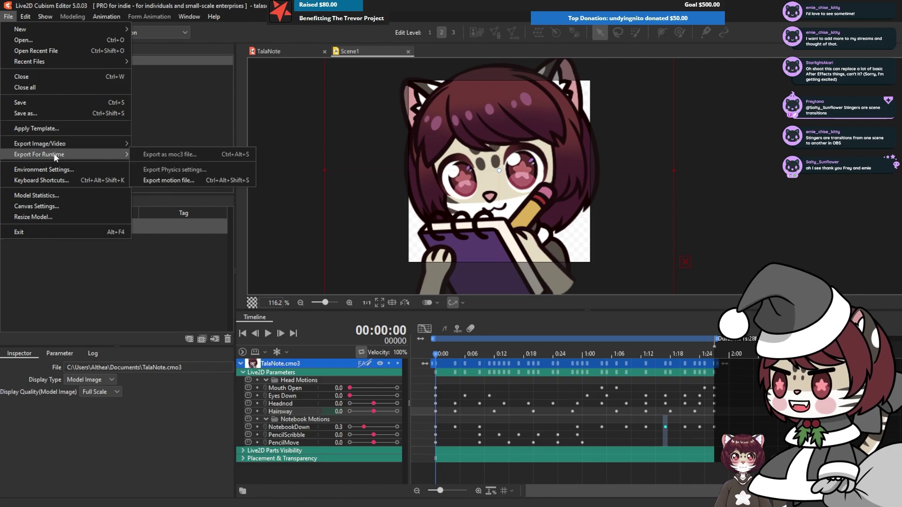
{"action": "mouse_move", "coordinate": [69, 145]}
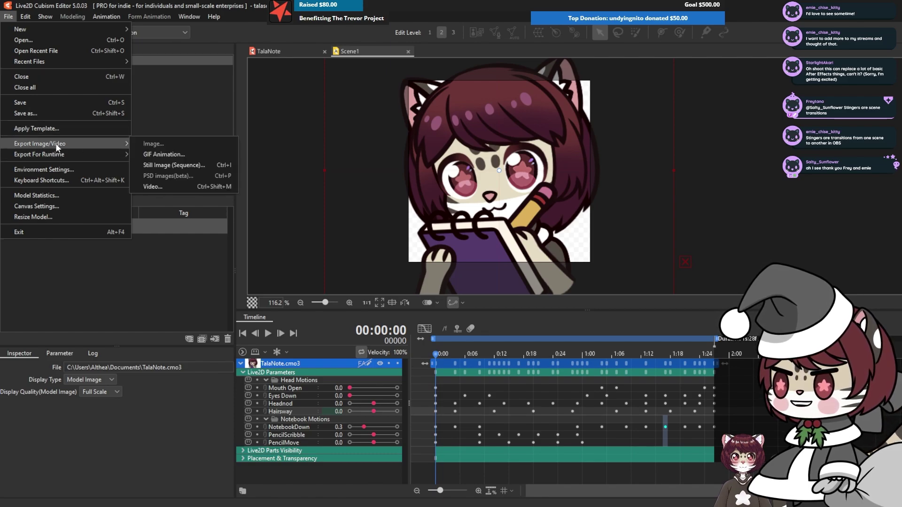
Step: Export Scene1.gif at 30 fps, work area only, looping with a transparent background
{"action": "left_click", "coordinate": [162, 155]}
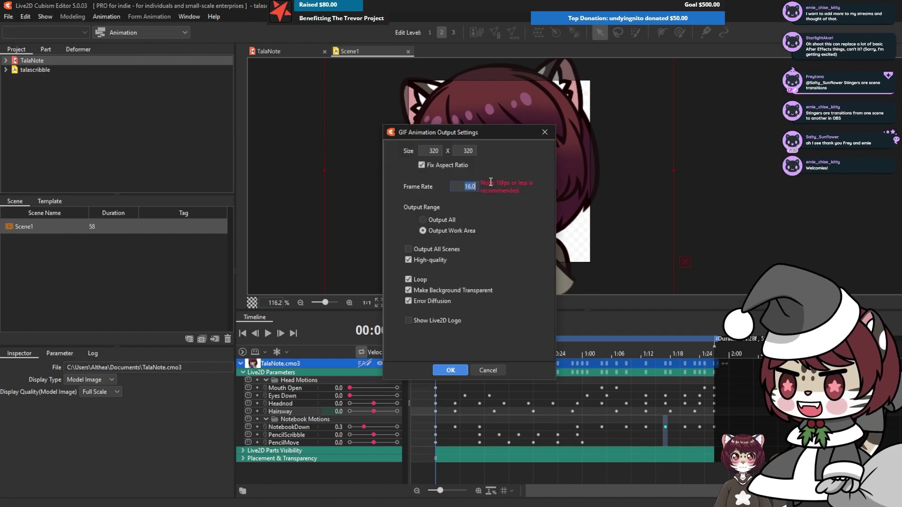
{"action": "double_click", "coordinate": [475, 182]}
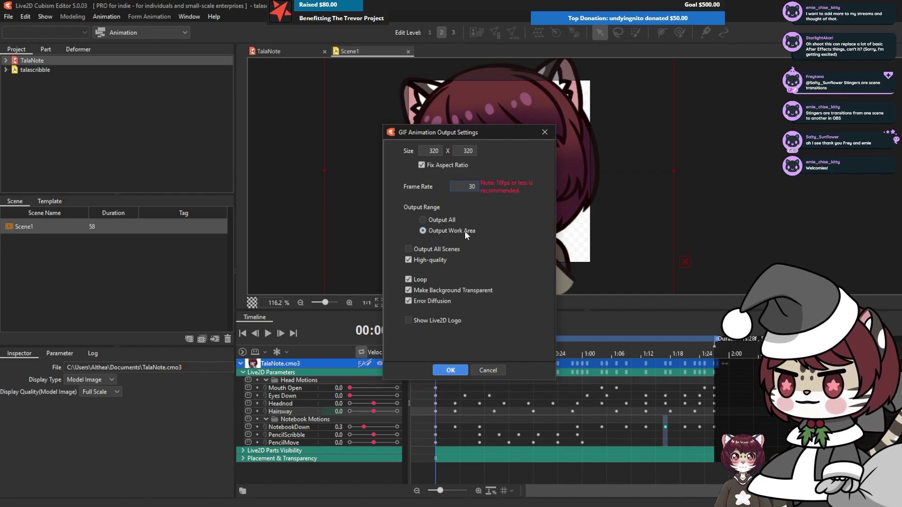
{"action": "left_click", "coordinate": [442, 232]}
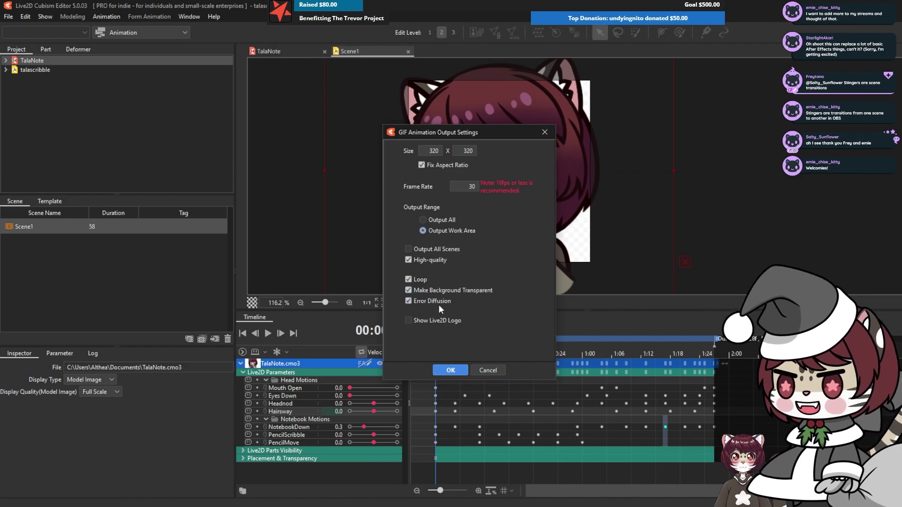
{"action": "left_click", "coordinate": [447, 371]}
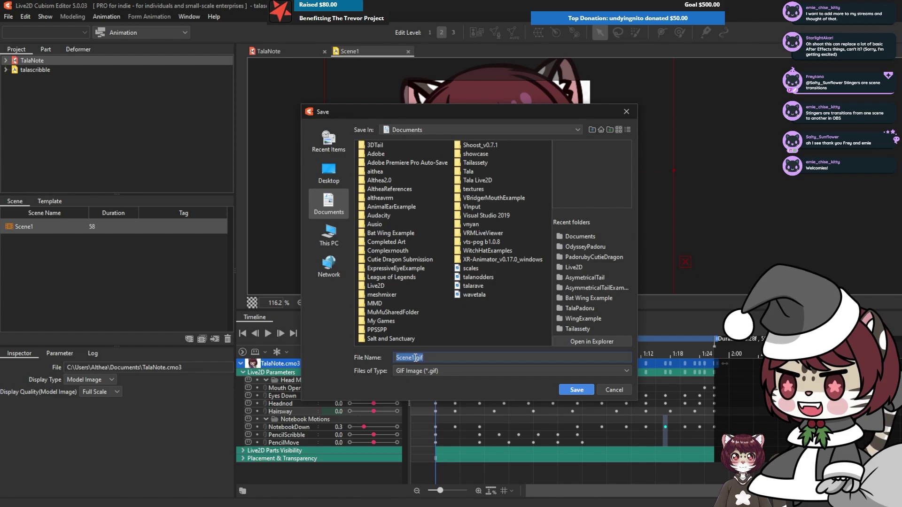
{"action": "key", "text": "Return"}
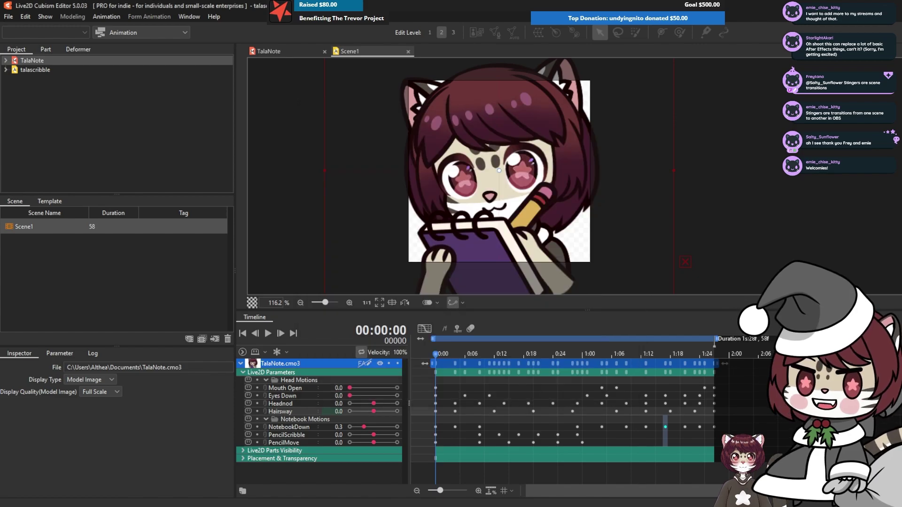